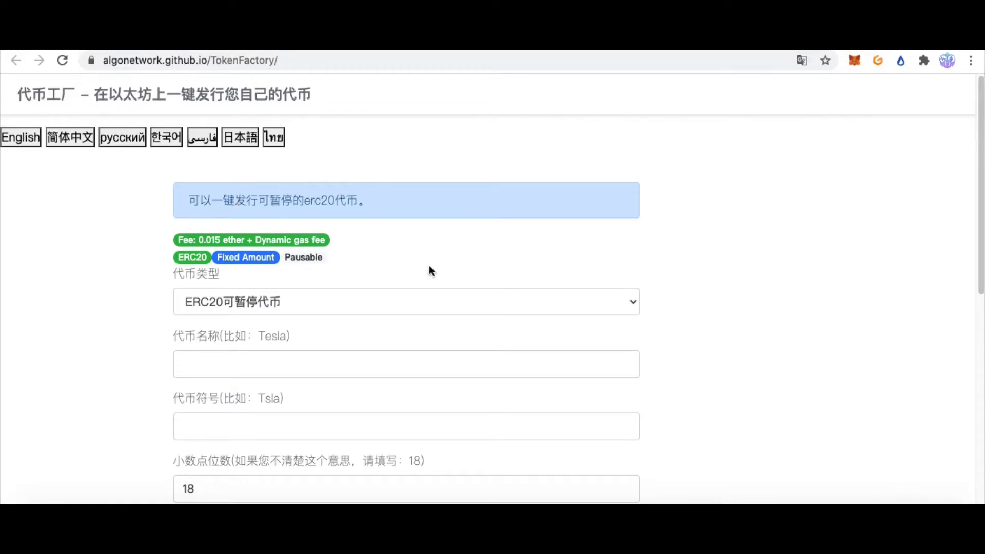
Open the 代币类型 dropdown in the Token Factory form to list the token types
{"action": "left_click", "coordinate": [389, 304]}
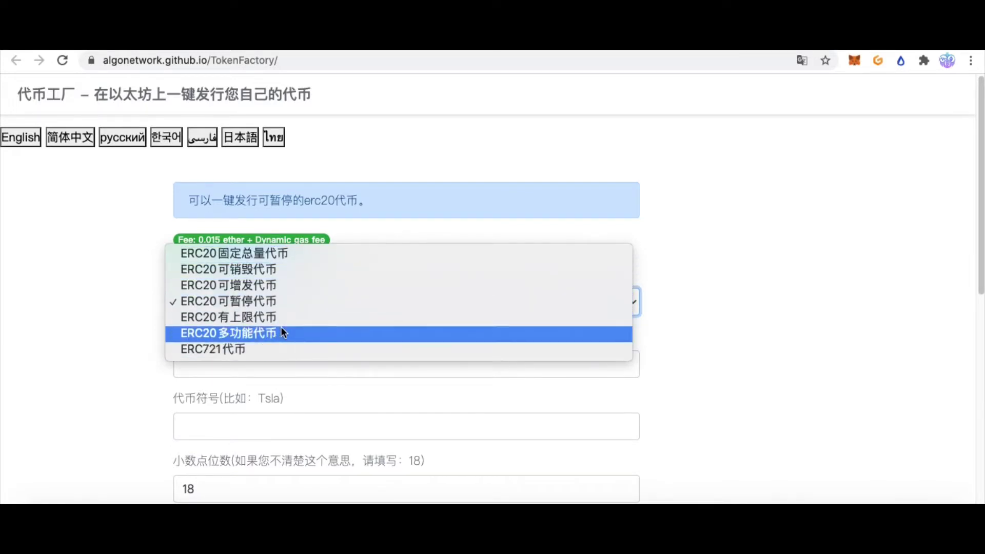
Choose the multi-function ERC20 token type, with name Apple and symbol appl
{"action": "left_click", "coordinate": [133, 293]}
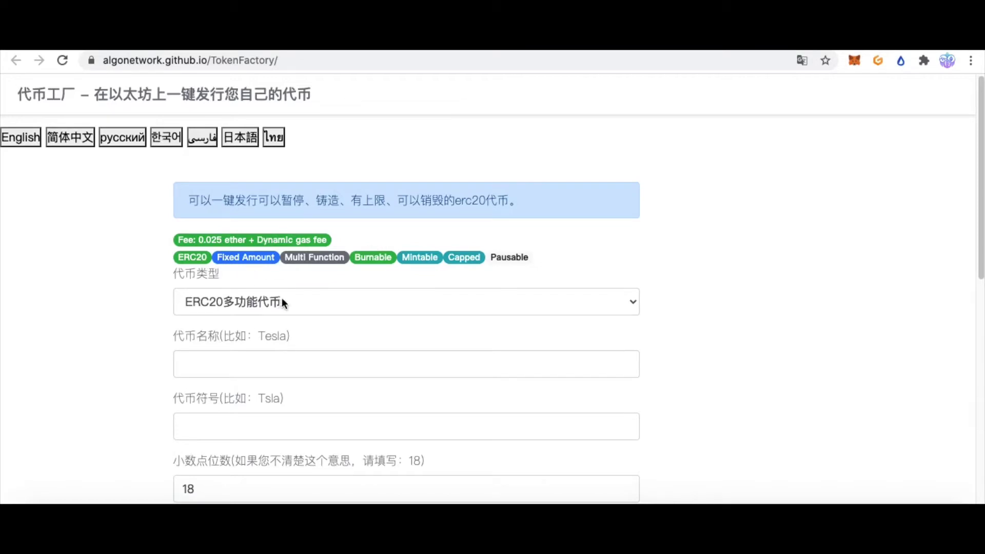
{"action": "scroll", "coordinate": [339, 318], "scroll_direction": "down", "scroll_amount": 1}
{"action": "left_click", "coordinate": [339, 341]}
{"action": "type", "text": "Apple"}
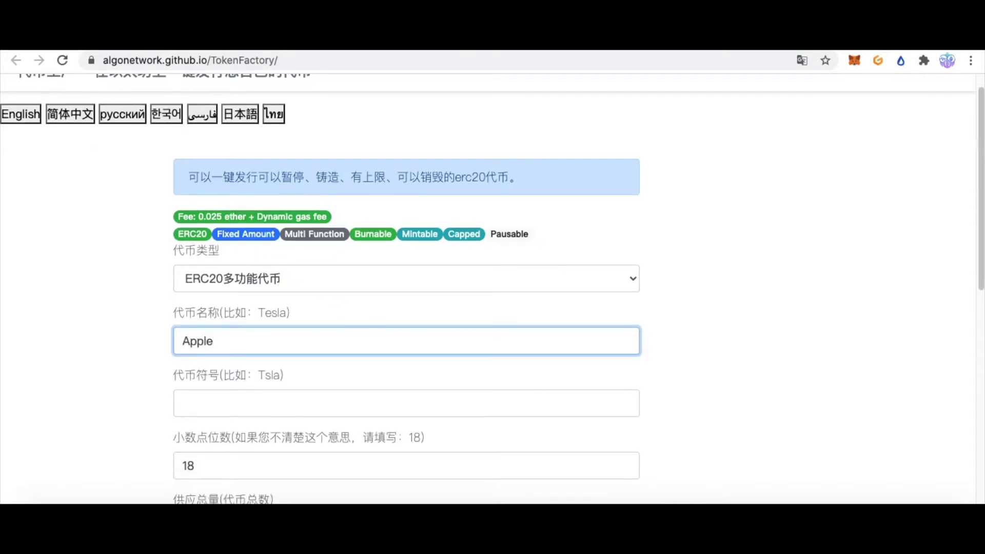
{"action": "left_click", "coordinate": [242, 402]}
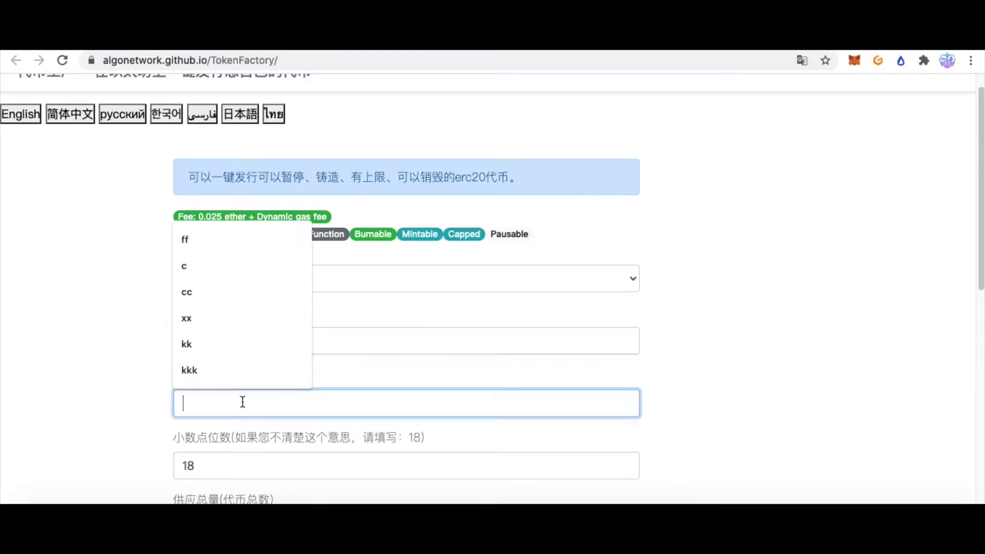
{"action": "type", "text": "apple"}
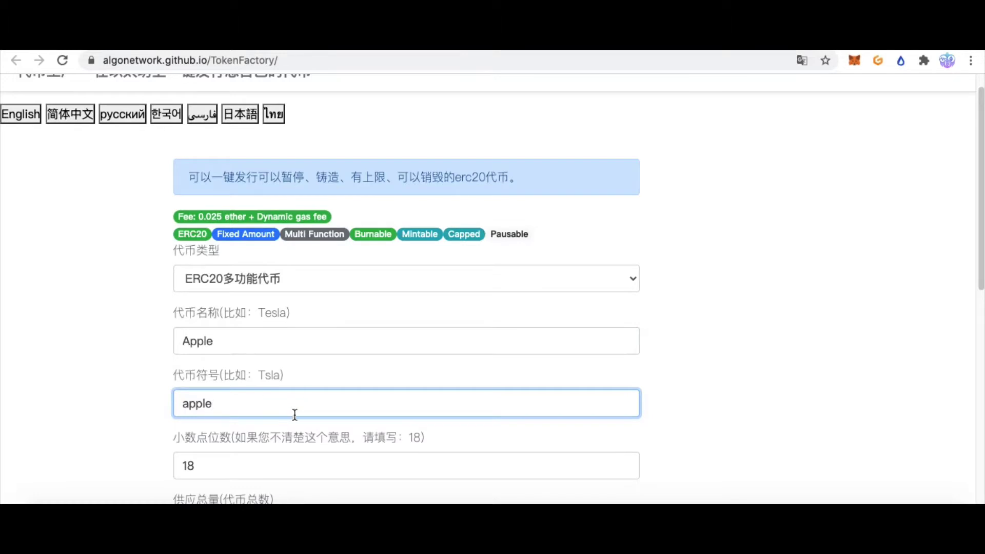
{"action": "scroll", "coordinate": [315, 406], "scroll_direction": "down", "scroll_amount": 1}
{"action": "scroll", "coordinate": [314, 402], "scroll_direction": "down", "scroll_amount": 4}
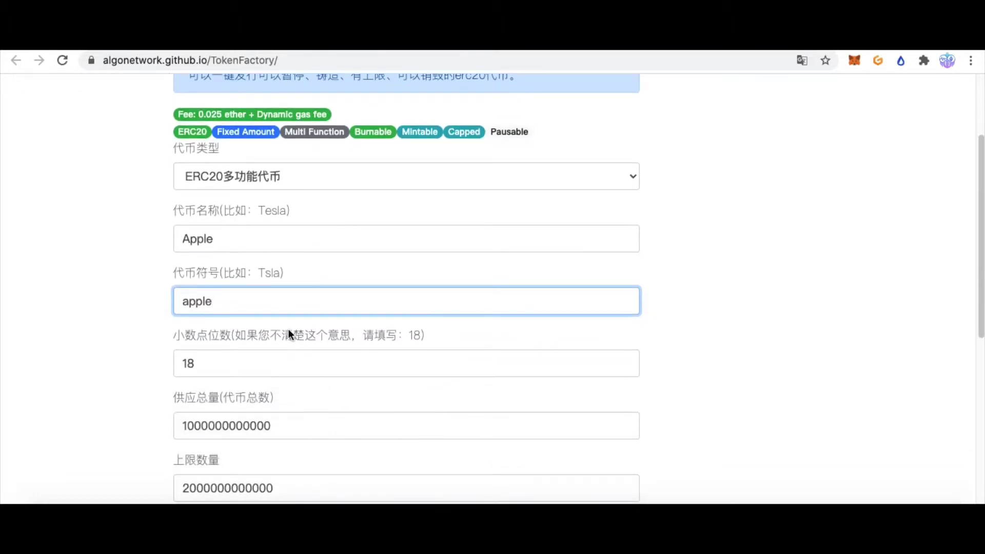
{"action": "key", "text": "BackSpace"}
{"action": "left_click", "coordinate": [220, 367]}
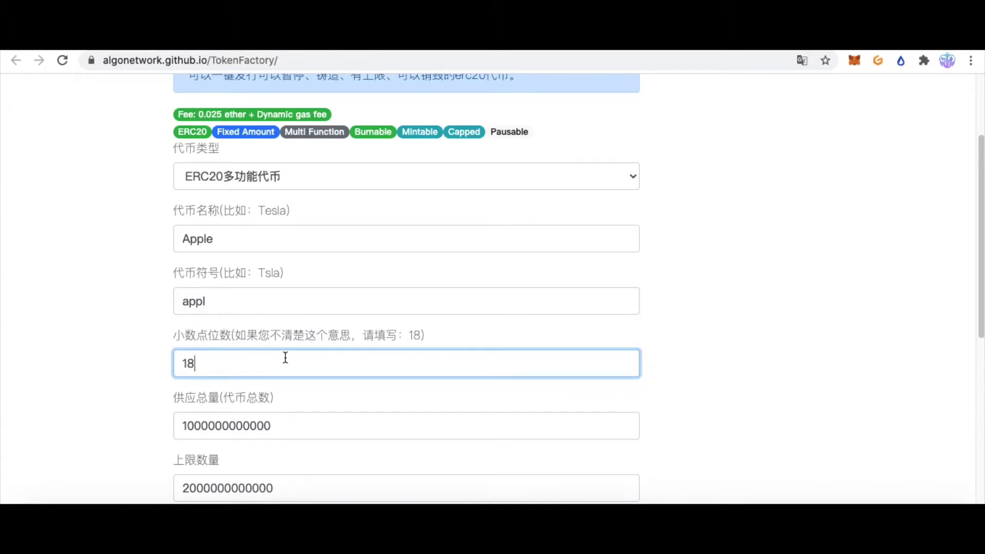
{"action": "scroll", "coordinate": [359, 341], "scroll_direction": "down", "scroll_amount": 2}
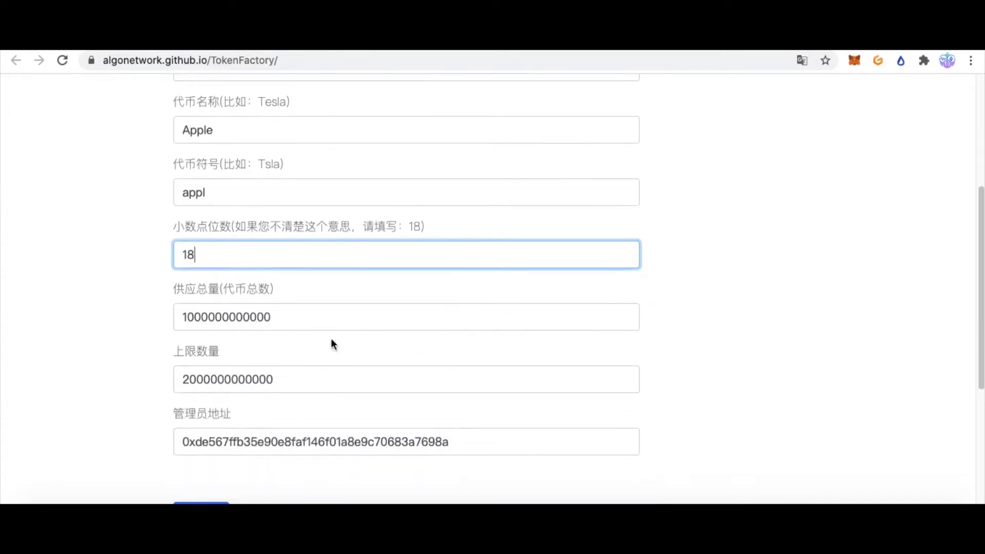
{"action": "left_click", "coordinate": [306, 316]}
{"action": "left_click", "coordinate": [188, 316]}
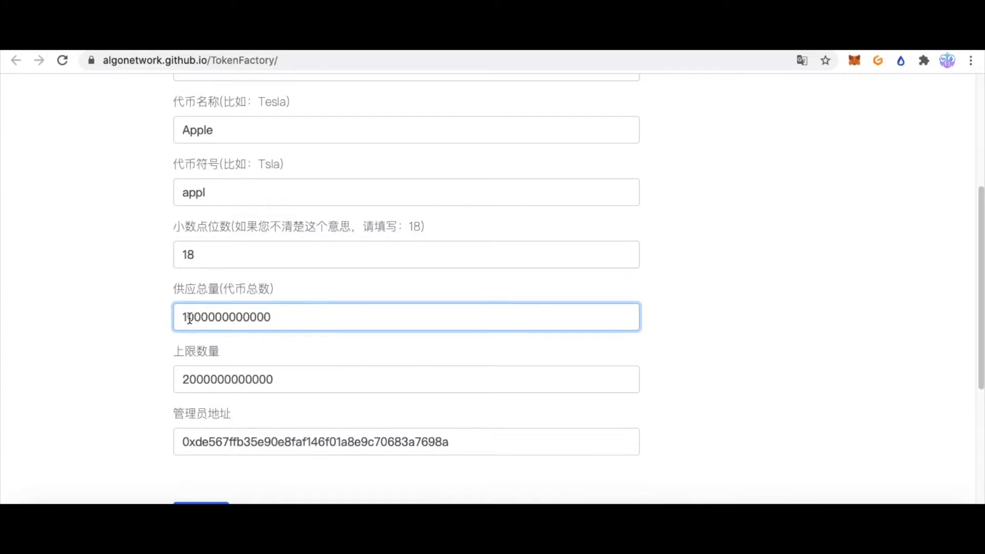
{"action": "key", "text": "BackSpace"}
{"action": "type", "text": "2"}
{"action": "left_click_drag", "start_coordinate": [191, 318], "coordinate": [122, 314]}
{"action": "type", "text": "3"}
{"action": "left_click", "coordinate": [281, 319]}
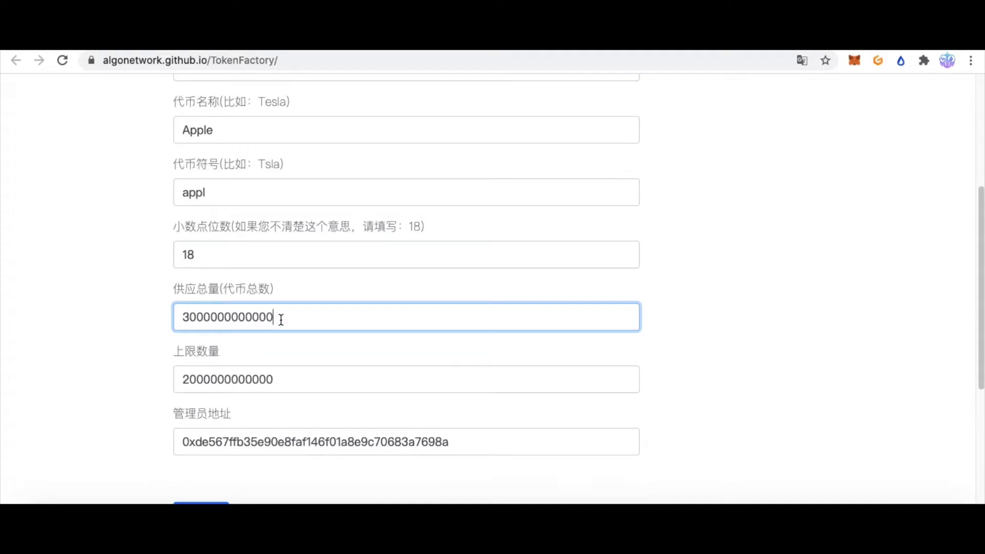
{"action": "key", "text": "BackSpace"}
{"action": "scroll", "coordinate": [132, 372], "scroll_direction": "down", "scroll_amount": 1}
{"action": "mouse_move", "coordinate": [292, 352]}
{"action": "left_mouse_down"}
{"action": "mouse_move", "coordinate": [159, 348]}
{"action": "mouse_move", "coordinate": [288, 360]}
{"action": "left_mouse_up"}
{"action": "left_click", "coordinate": [277, 356]}
{"action": "left_click", "coordinate": [210, 357]}
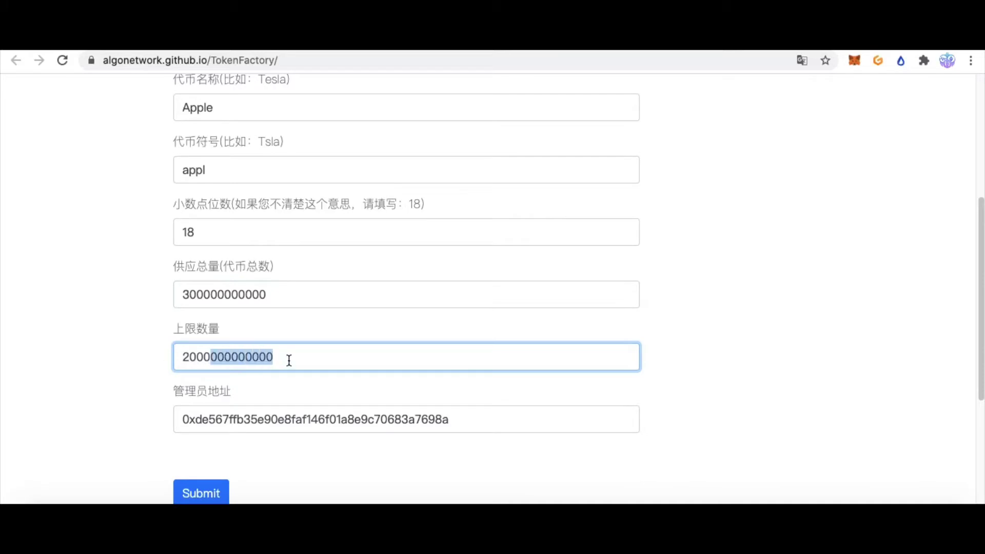
{"action": "left_click", "coordinate": [289, 360]}
{"action": "scroll", "coordinate": [230, 338], "scroll_direction": "down", "scroll_amount": 4}
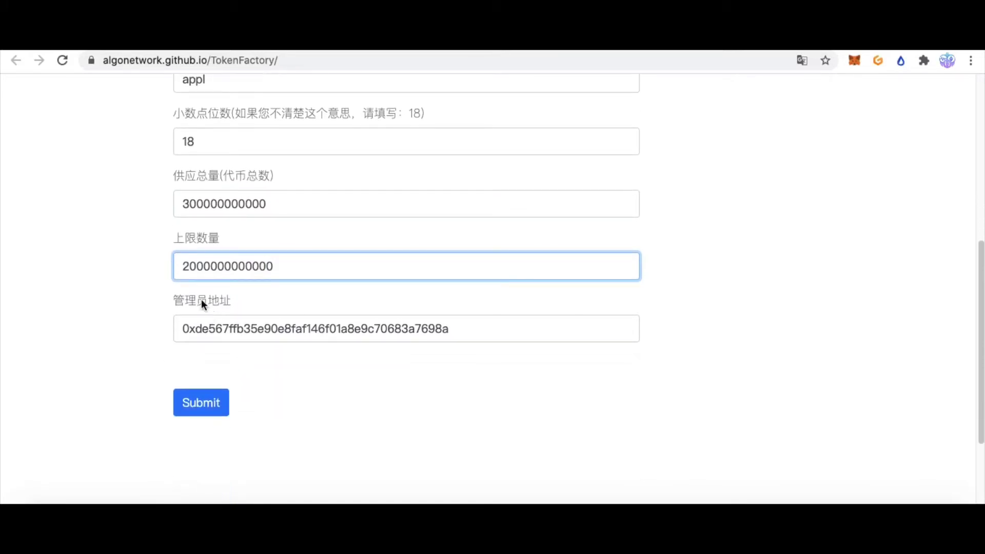
{"action": "left_click_drag", "start_coordinate": [451, 328], "coordinate": [122, 327]}
{"action": "left_click", "coordinate": [204, 304]}
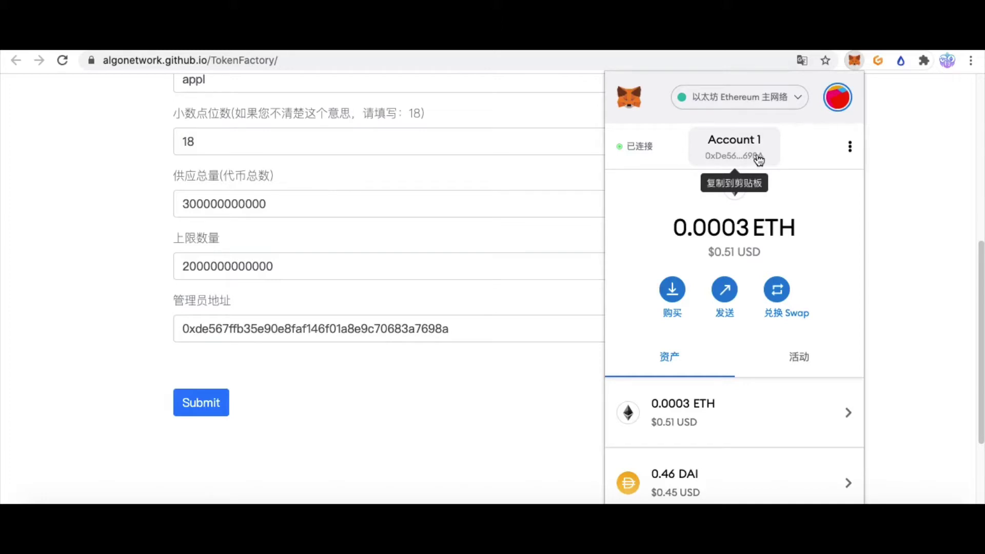
Switch MetaMask to the Ropsten test network, showing 0.9406 ETH, then scroll to Submit
{"action": "left_click", "coordinate": [903, 232]}
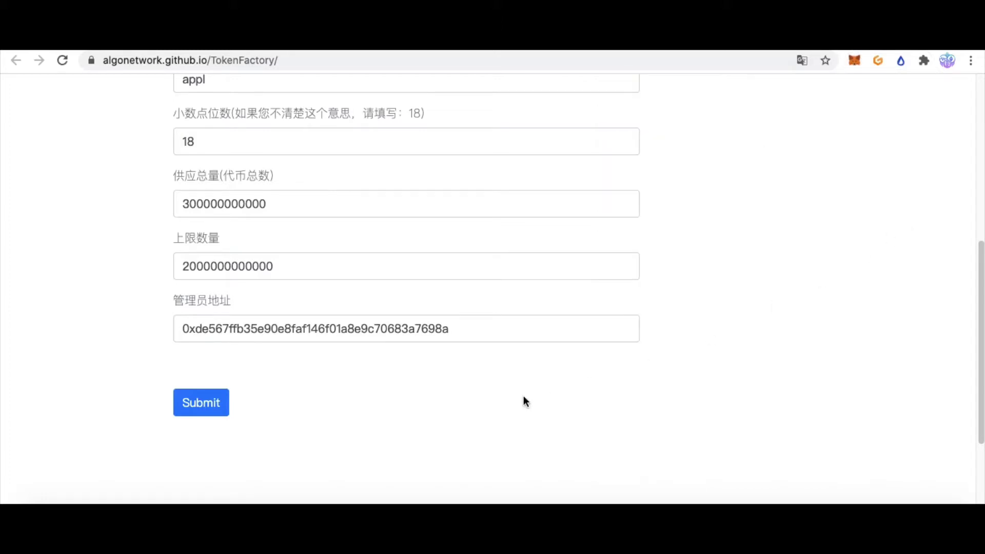
{"action": "scroll", "coordinate": [796, 285], "scroll_direction": "up", "scroll_amount": 7}
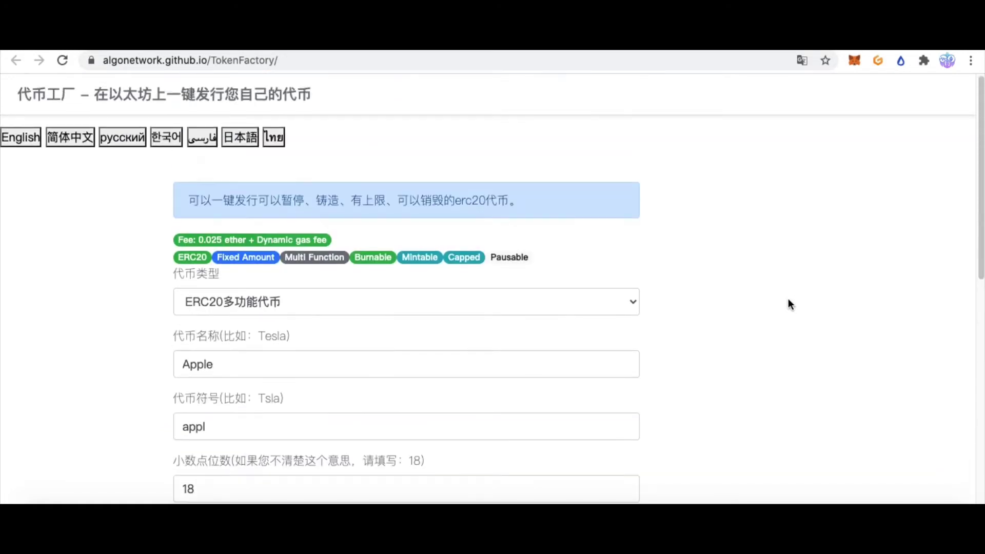
{"action": "scroll", "coordinate": [798, 308], "scroll_direction": "down", "scroll_amount": 2}
{"action": "scroll", "coordinate": [799, 308], "scroll_direction": "up", "scroll_amount": 2}
{"action": "left_click", "coordinate": [793, 102]}
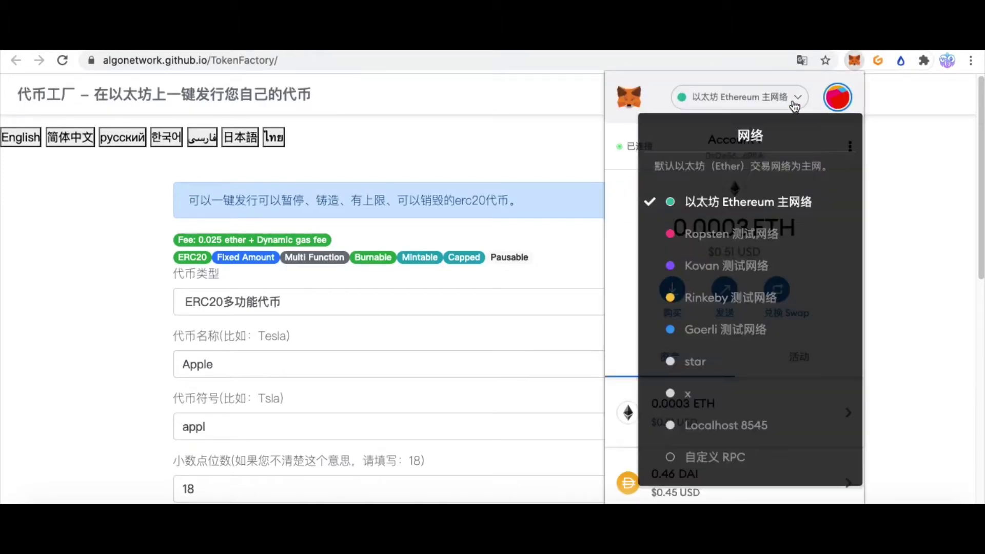
{"action": "left_click", "coordinate": [712, 240]}
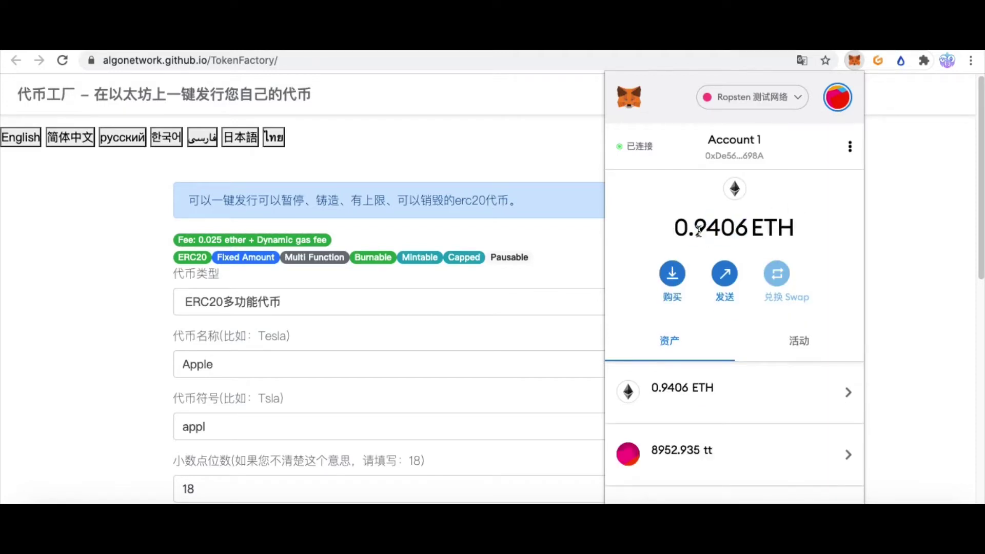
{"action": "left_click_drag", "start_coordinate": [697, 232], "coordinate": [751, 232]}
{"action": "left_click", "coordinate": [774, 235]}
{"action": "left_click", "coordinate": [915, 242]}
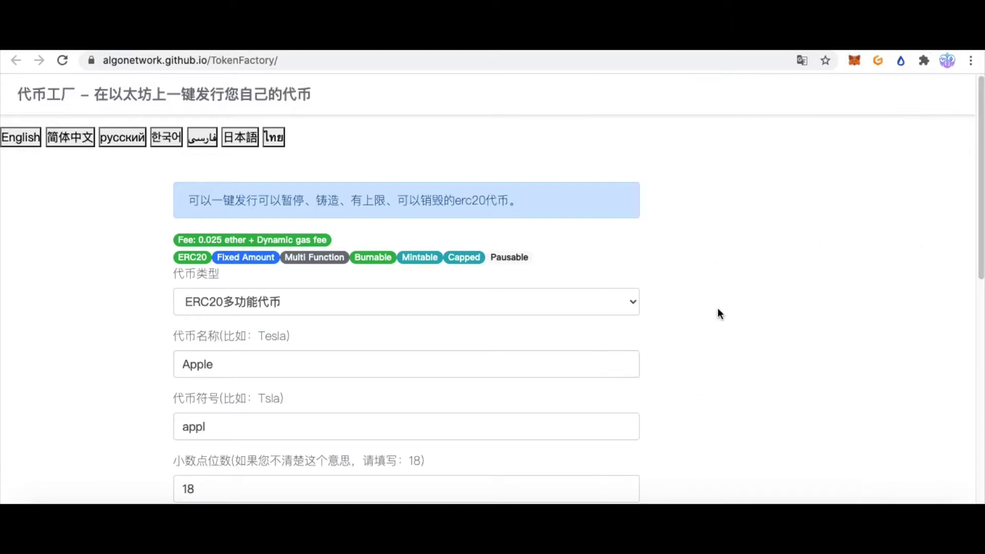
{"action": "scroll", "coordinate": [718, 309], "scroll_direction": "down", "scroll_amount": 2}
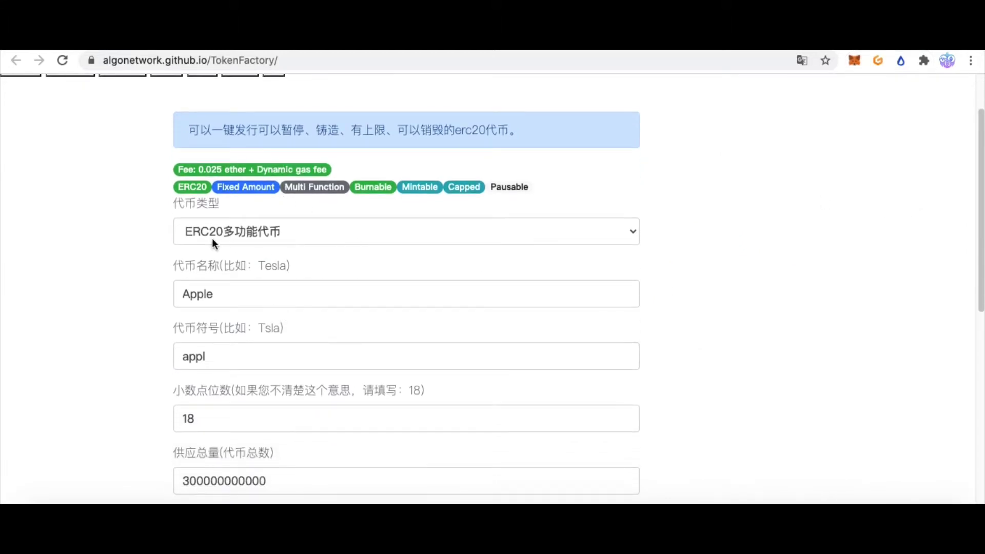
{"action": "scroll", "coordinate": [670, 323], "scroll_direction": "down", "scroll_amount": 5}
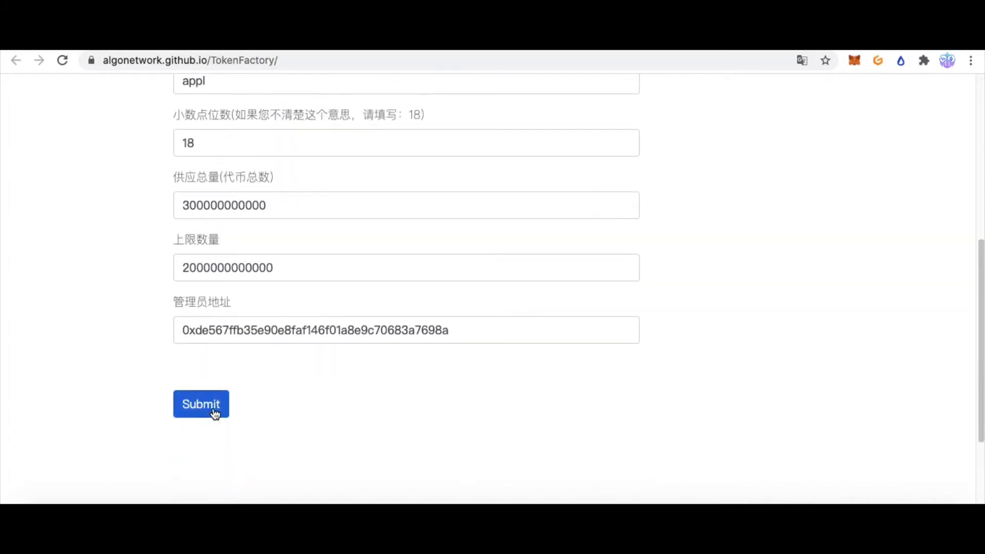
Submit the token form and approve the 0.025 ETH fee payment in MetaMask
{"action": "left_click", "coordinate": [215, 412]}
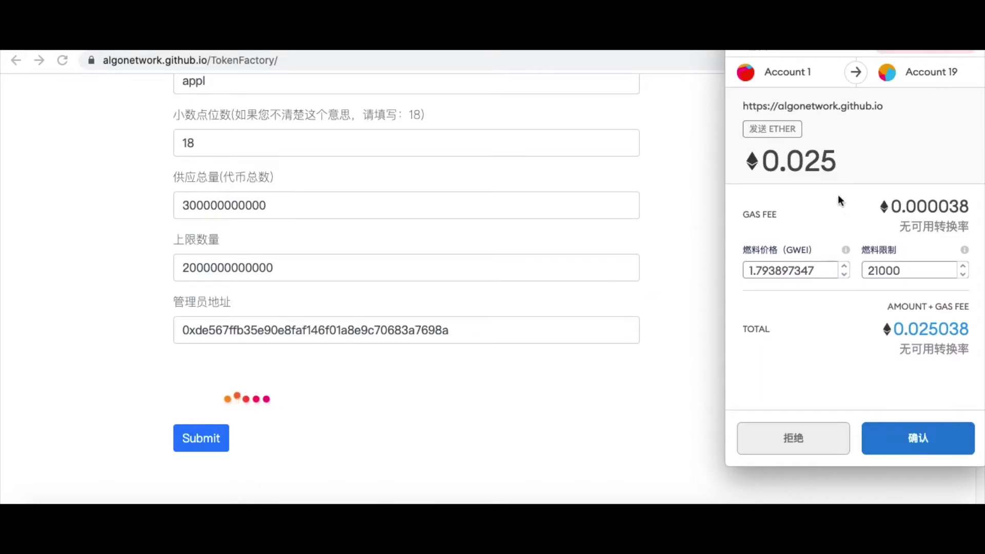
{"action": "left_click_drag", "start_coordinate": [769, 159], "coordinate": [869, 154]}
{"action": "left_click", "coordinate": [859, 162]}
{"action": "left_click", "coordinate": [904, 436]}
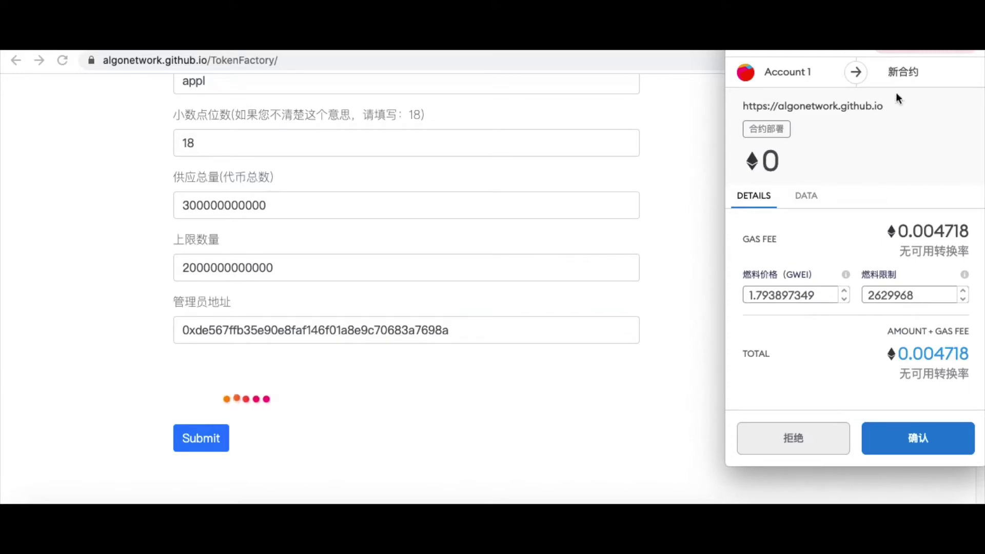
Approve the contract deployment at a 0.004718 ETH gas fee
{"action": "left_click_drag", "start_coordinate": [892, 72], "coordinate": [940, 77]}
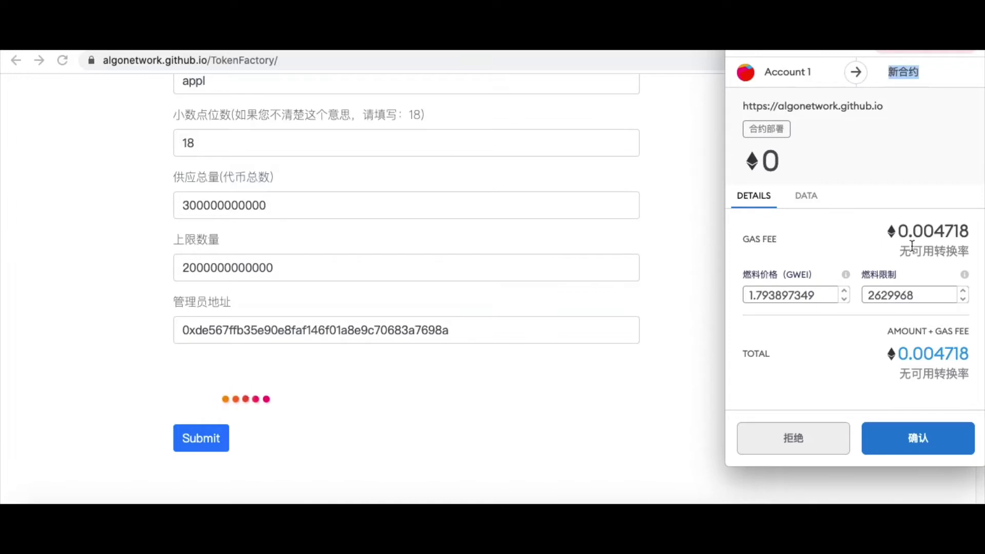
{"action": "left_click_drag", "start_coordinate": [907, 232], "coordinate": [976, 233]}
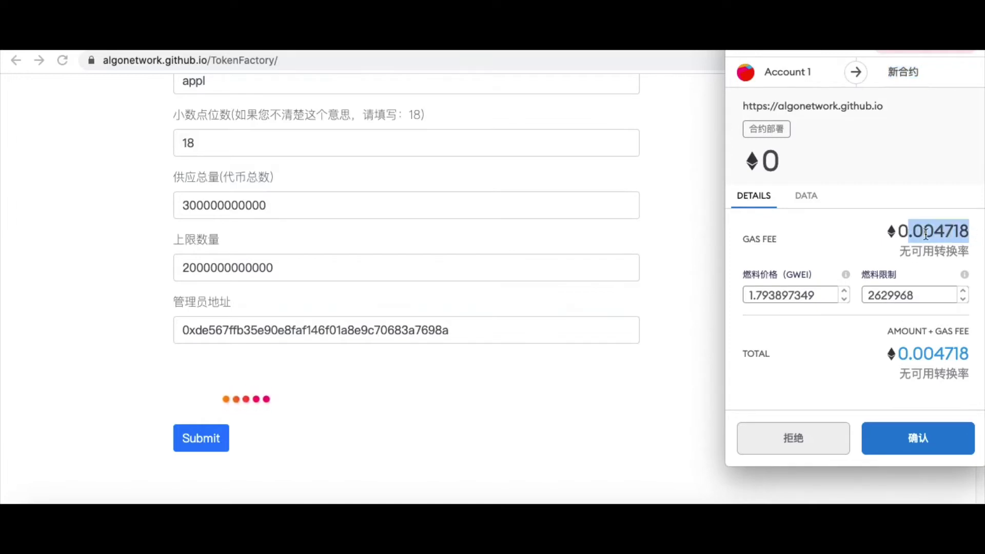
{"action": "left_click", "coordinate": [916, 452]}
{"action": "left_click", "coordinate": [912, 439]}
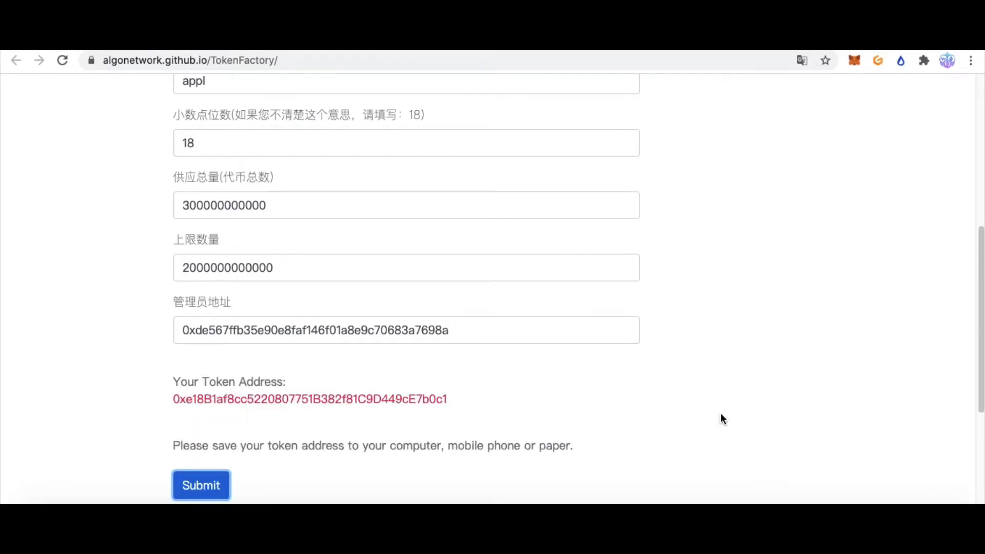
Copy the new token's contract address and bring up MetaMask
{"action": "double_click", "coordinate": [359, 399]}
{"action": "key", "text": "ctrl+c"}
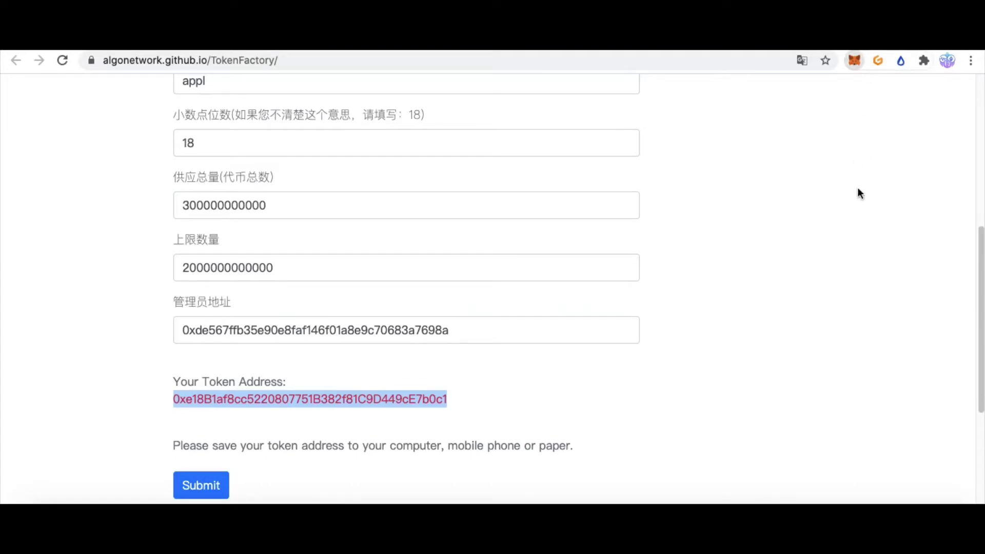
{"action": "key", "text": "alt+shift+m"}
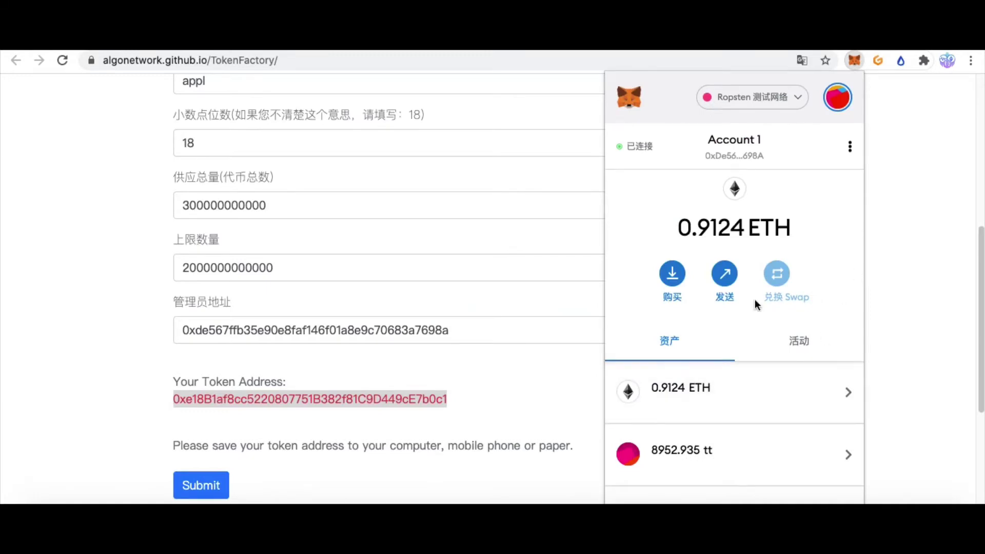
Add the appl token to Account 1 using the pasted contract address
{"action": "scroll", "coordinate": [769, 409], "scroll_direction": "down", "scroll_amount": 8}
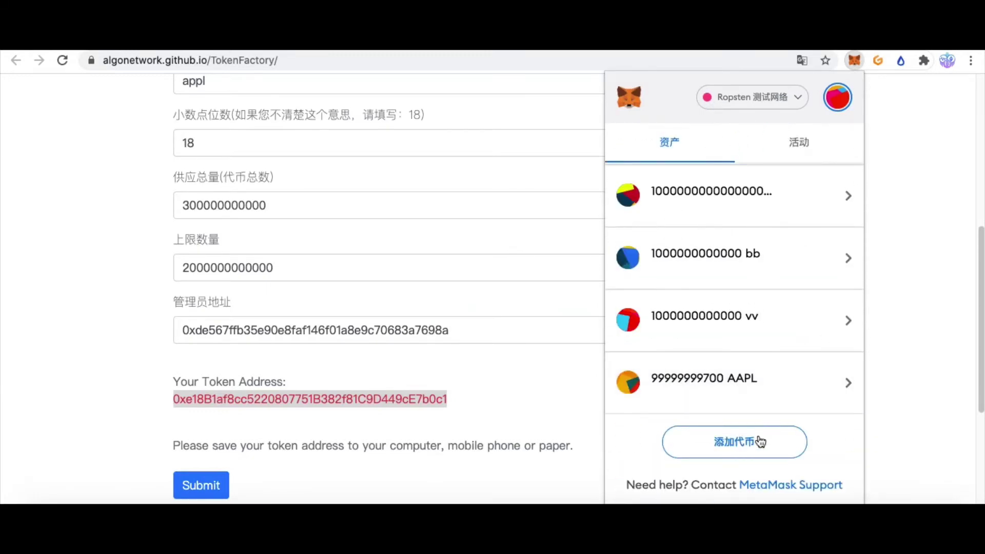
{"action": "left_click", "coordinate": [734, 443]}
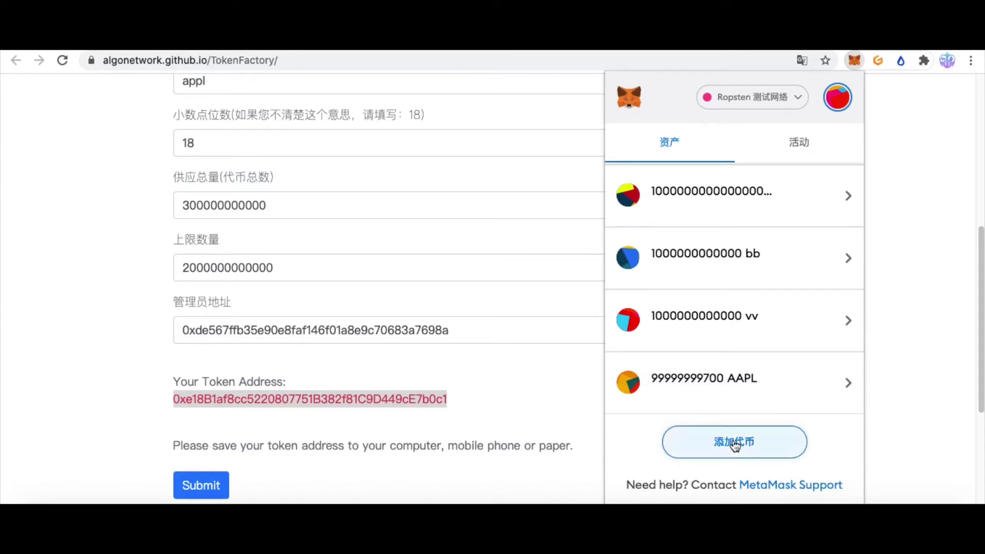
{"action": "key", "text": "ctrl+v"}
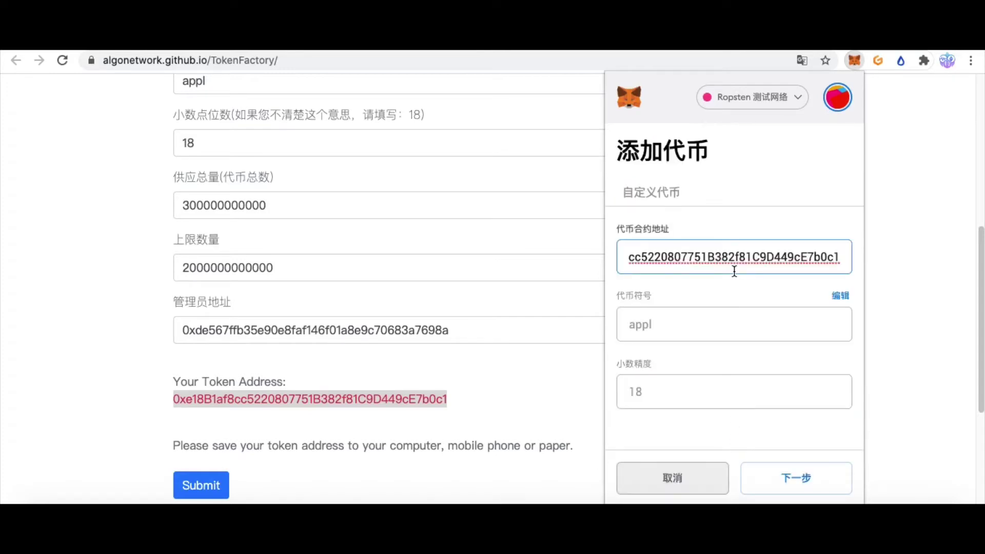
{"action": "left_click", "coordinate": [740, 330]}
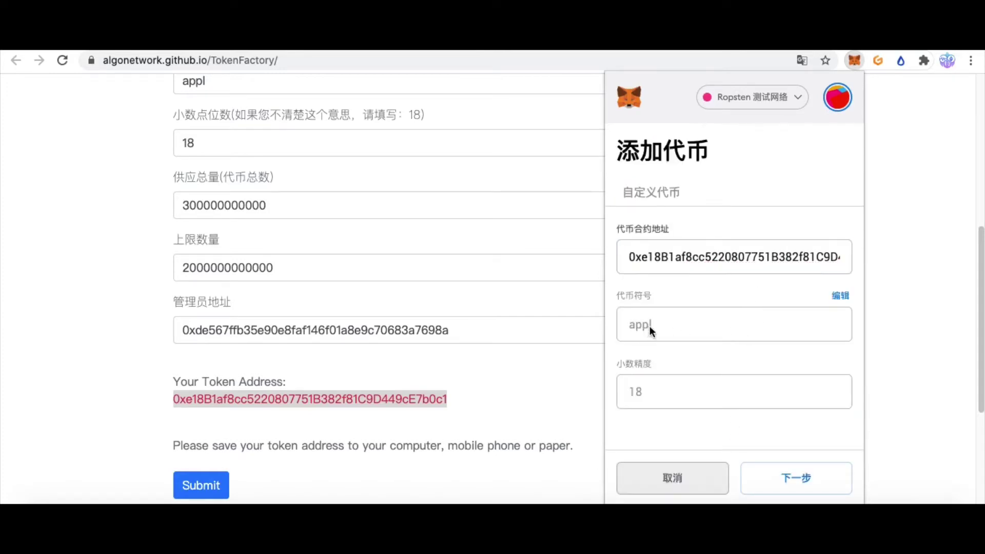
{"action": "left_click", "coordinate": [820, 477]}
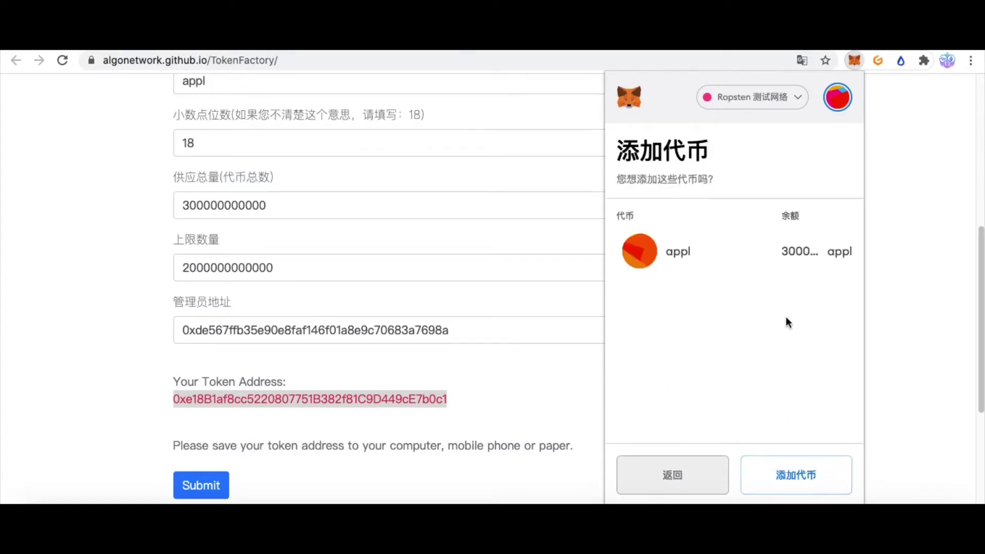
{"action": "left_click", "coordinate": [799, 473]}
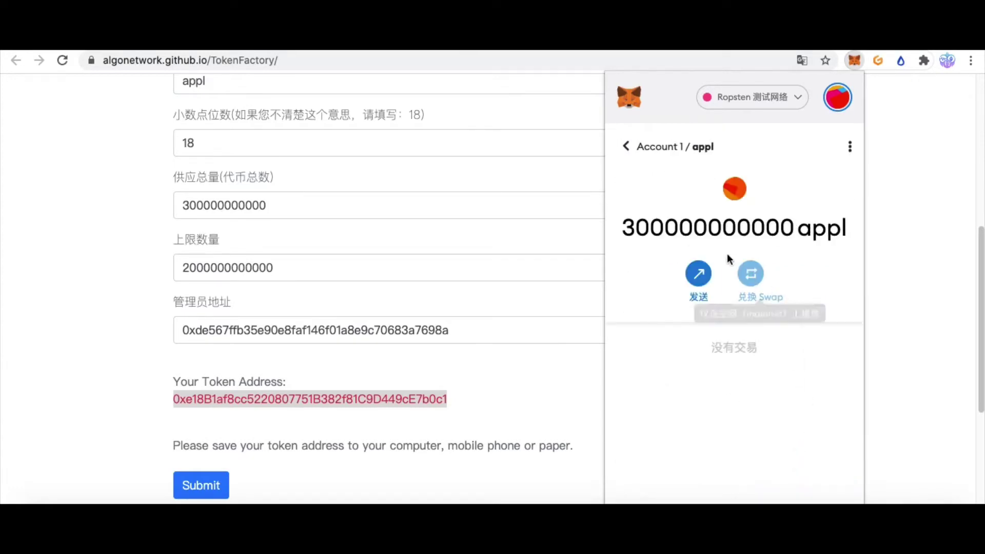
{"action": "left_click_drag", "start_coordinate": [634, 227], "coordinate": [795, 227]}
{"action": "left_click", "coordinate": [796, 228]}
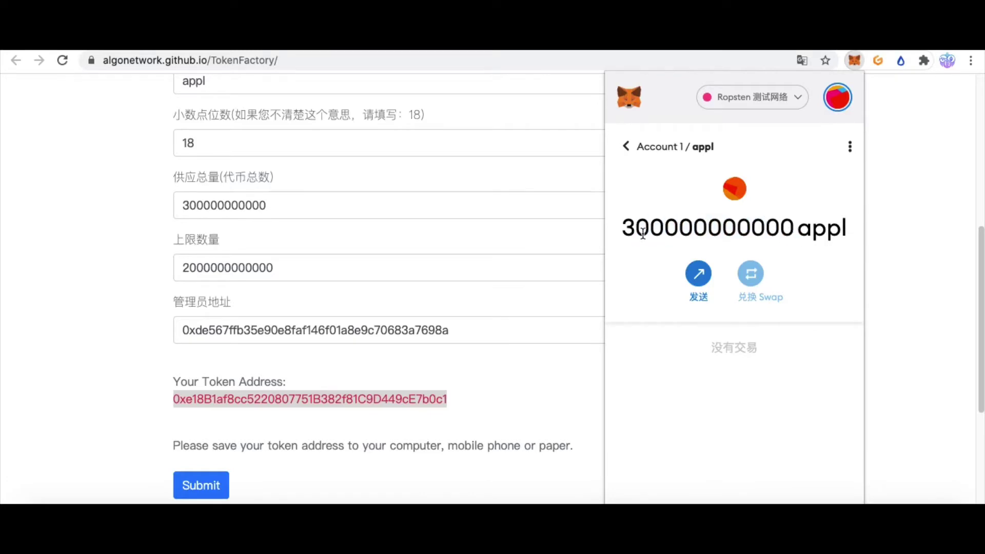
{"action": "left_click_drag", "start_coordinate": [636, 227], "coordinate": [806, 230]}
{"action": "left_click", "coordinate": [807, 229]}
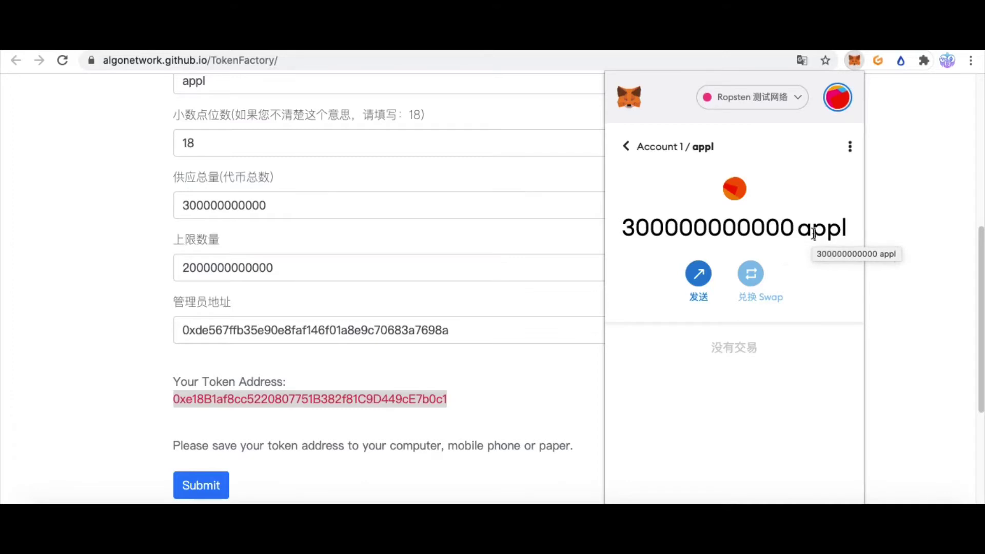
Switch the wallet to 账户 2 and connect it to the token site
{"action": "left_click", "coordinate": [628, 147]}
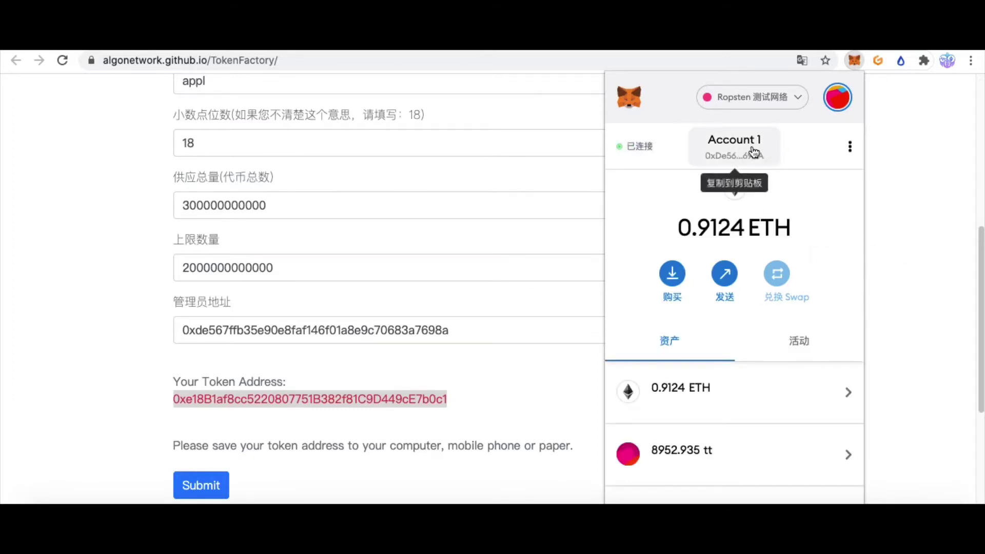
{"action": "scroll", "coordinate": [772, 391], "scroll_direction": "down", "scroll_amount": 10}
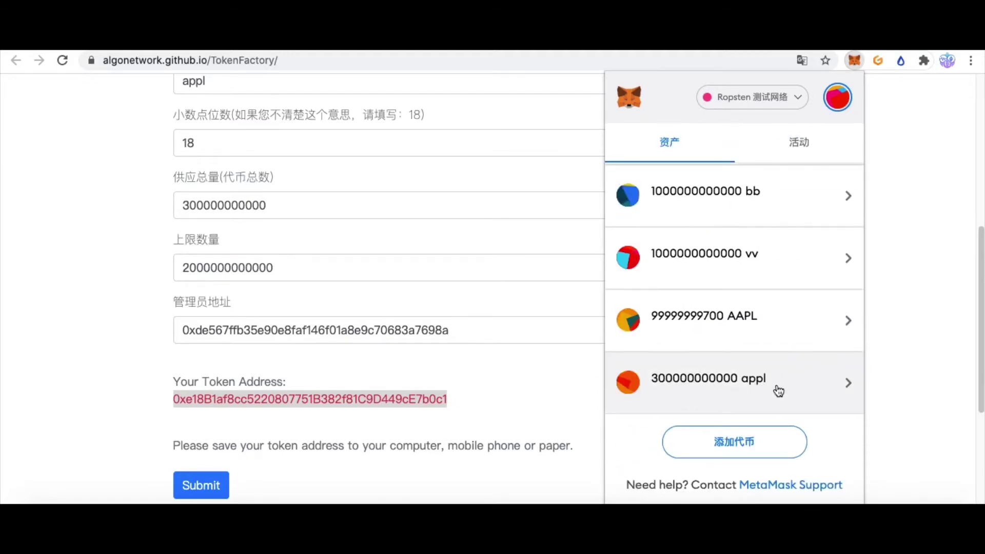
{"action": "scroll", "coordinate": [778, 391], "scroll_direction": "up", "scroll_amount": 10}
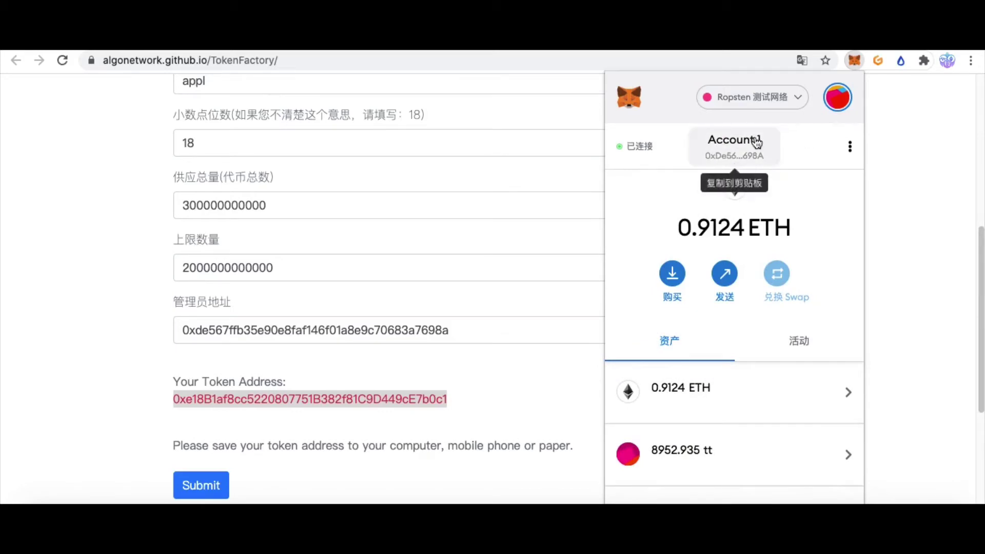
{"action": "left_click", "coordinate": [833, 100]}
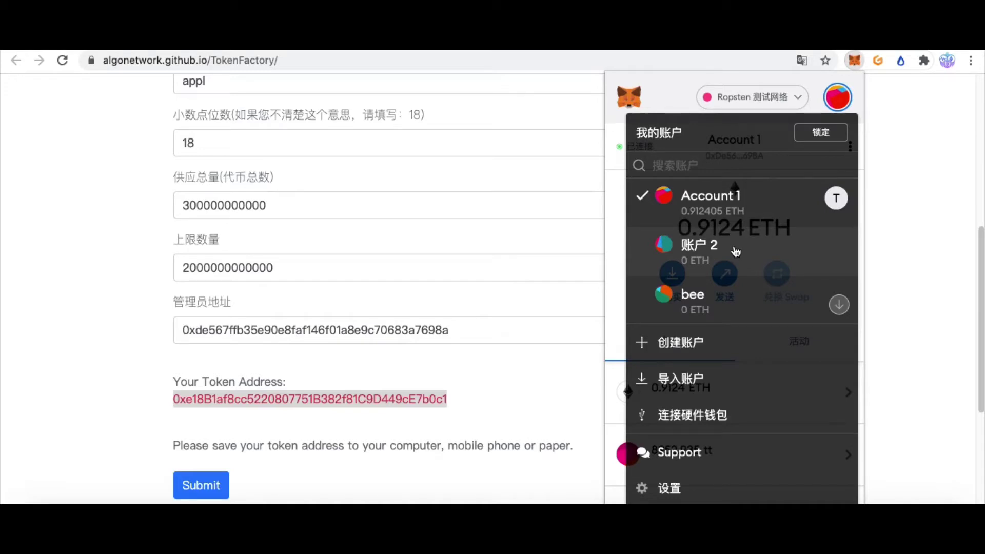
{"action": "left_click", "coordinate": [740, 246]}
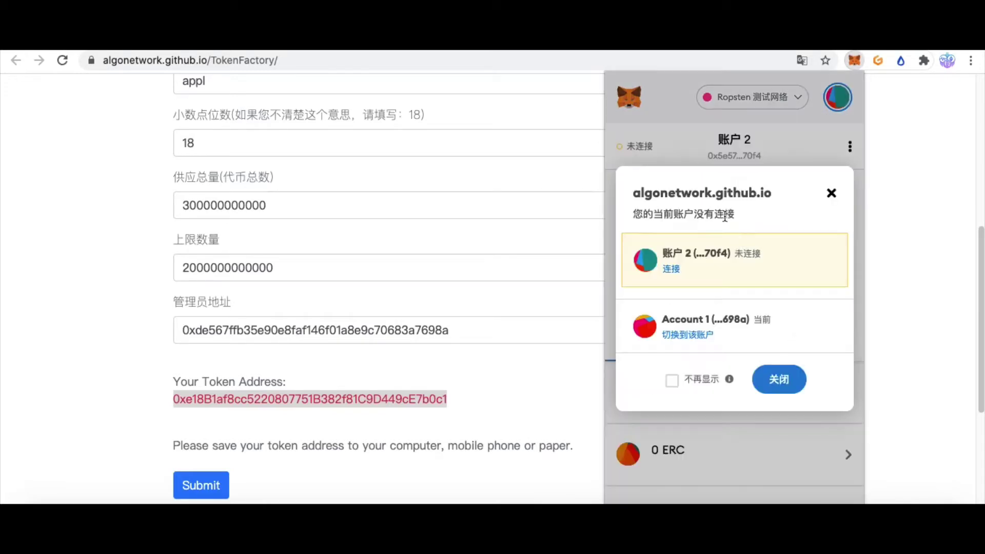
{"action": "left_click", "coordinate": [673, 270]}
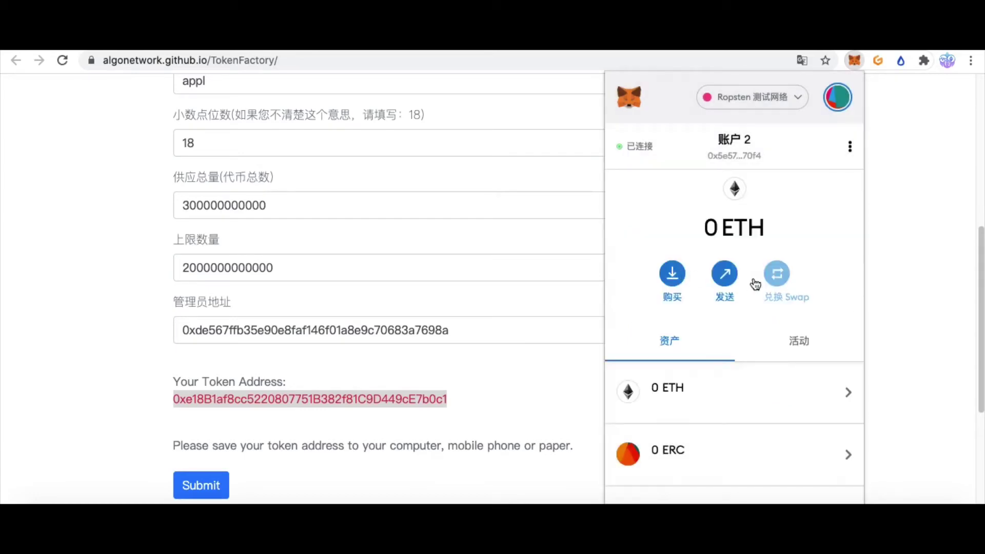
Add the appl token to 账户 2 and copy the account's address
{"action": "scroll", "coordinate": [743, 354], "scroll_direction": "down", "scroll_amount": 3}
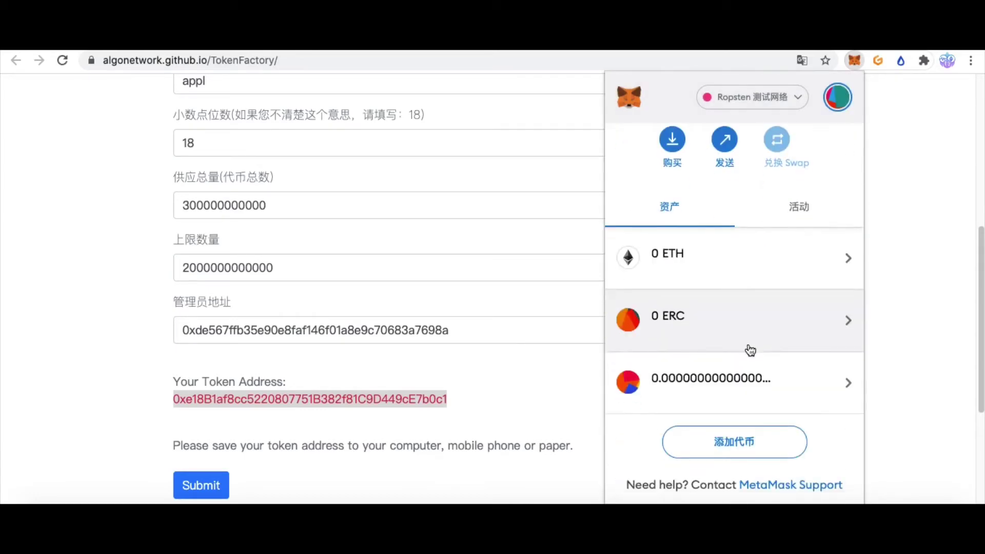
{"action": "left_click", "coordinate": [734, 442]}
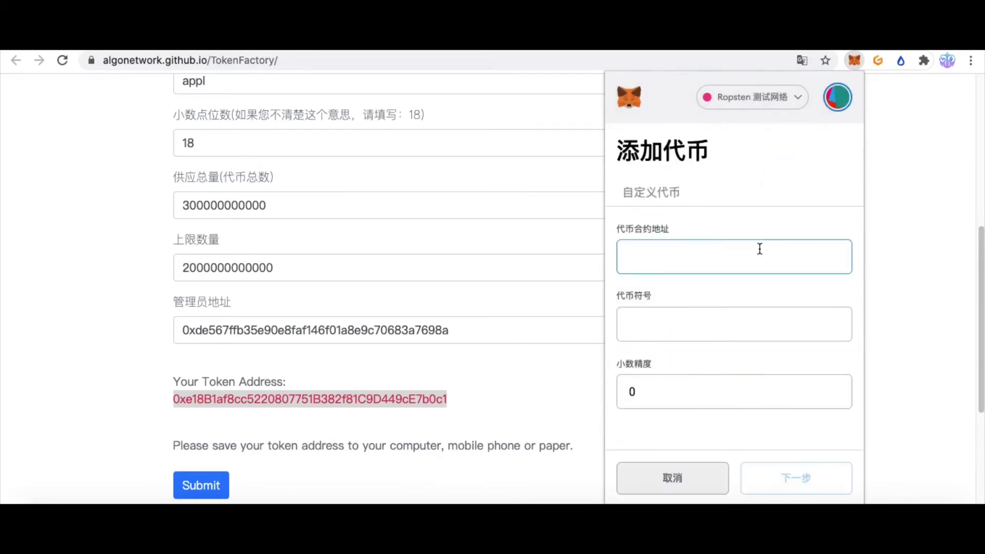
{"action": "key", "text": "ctrl+v"}
{"action": "left_click", "coordinate": [807, 478]}
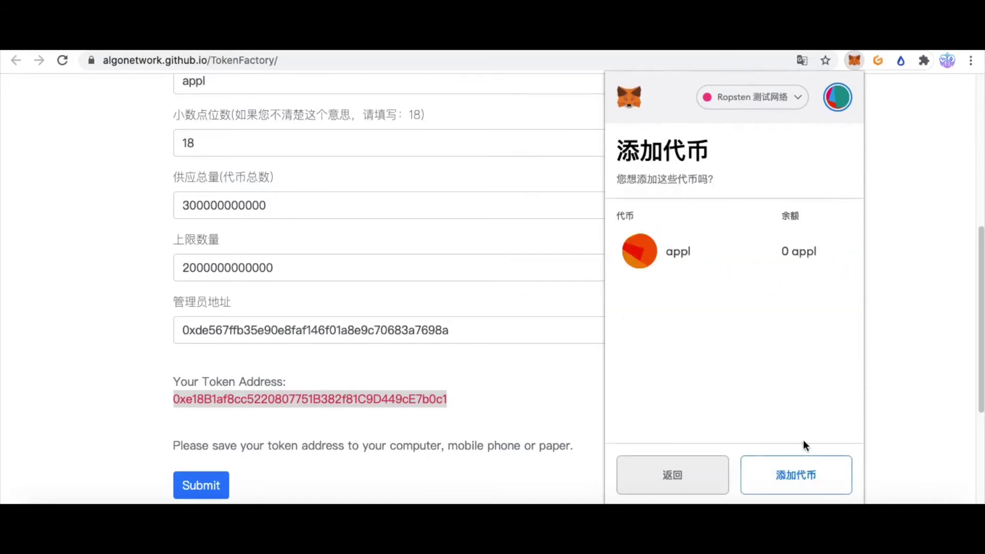
{"action": "left_click", "coordinate": [806, 475]}
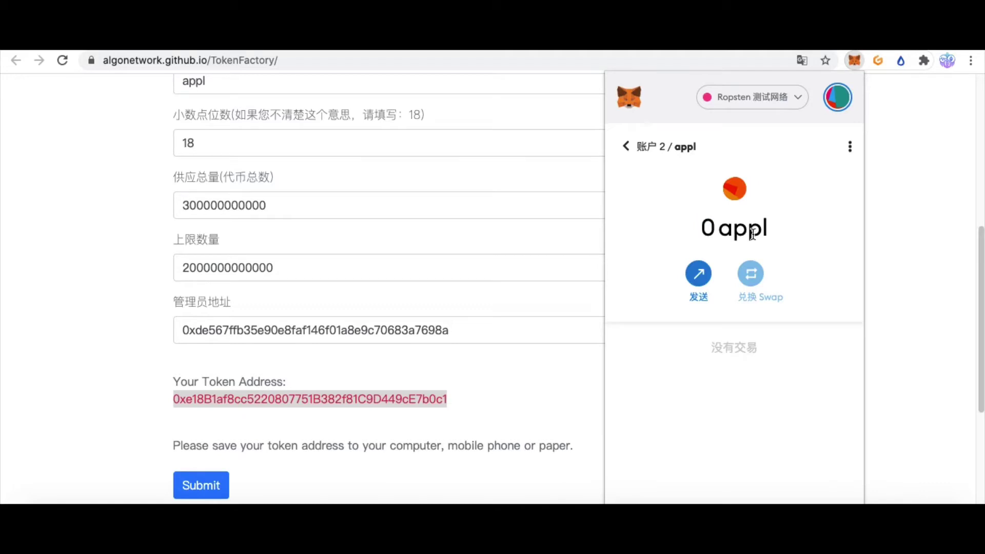
{"action": "left_click", "coordinate": [627, 146]}
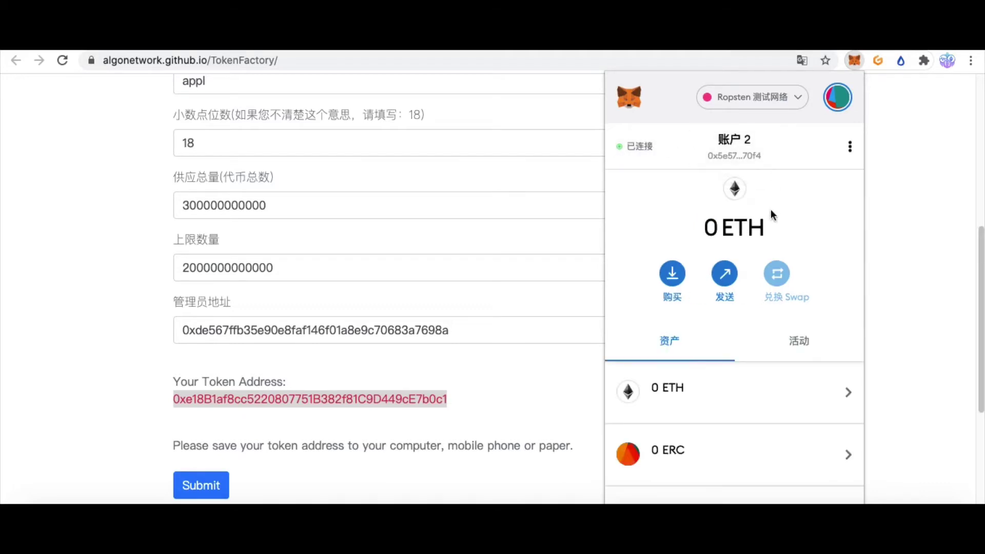
{"action": "left_click", "coordinate": [765, 148]}
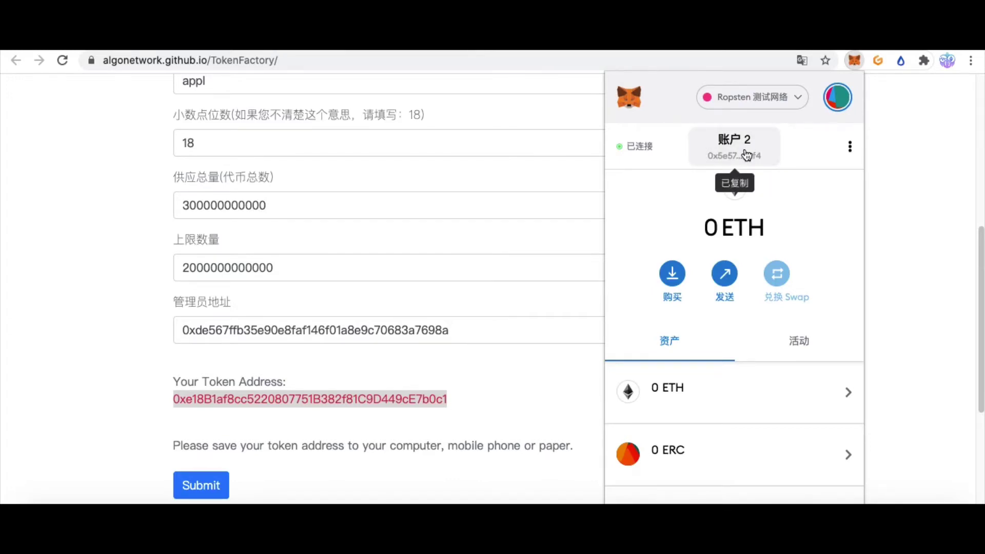
Start a send from Account 1 with 账户 2's address as recipient
{"action": "left_click", "coordinate": [833, 103]}
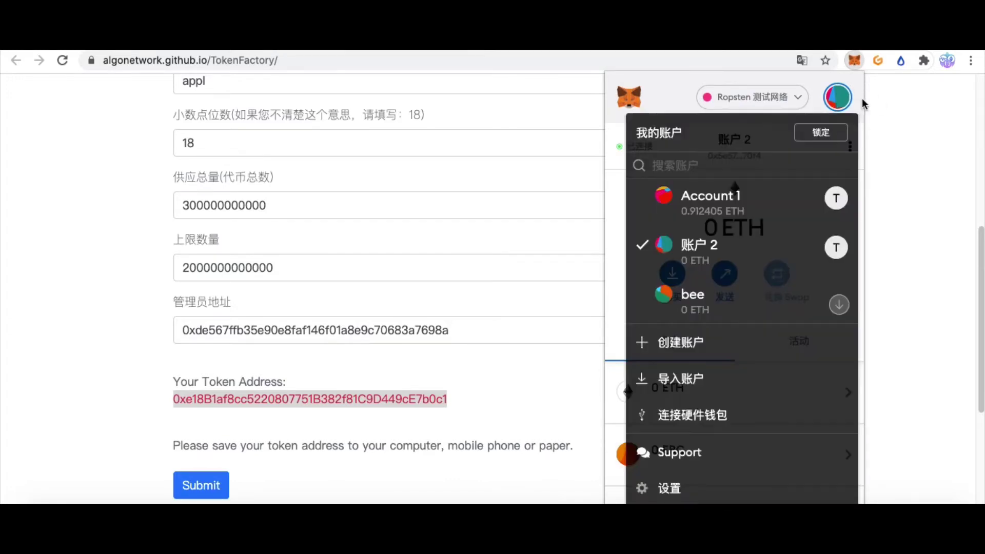
{"action": "left_click", "coordinate": [707, 198]}
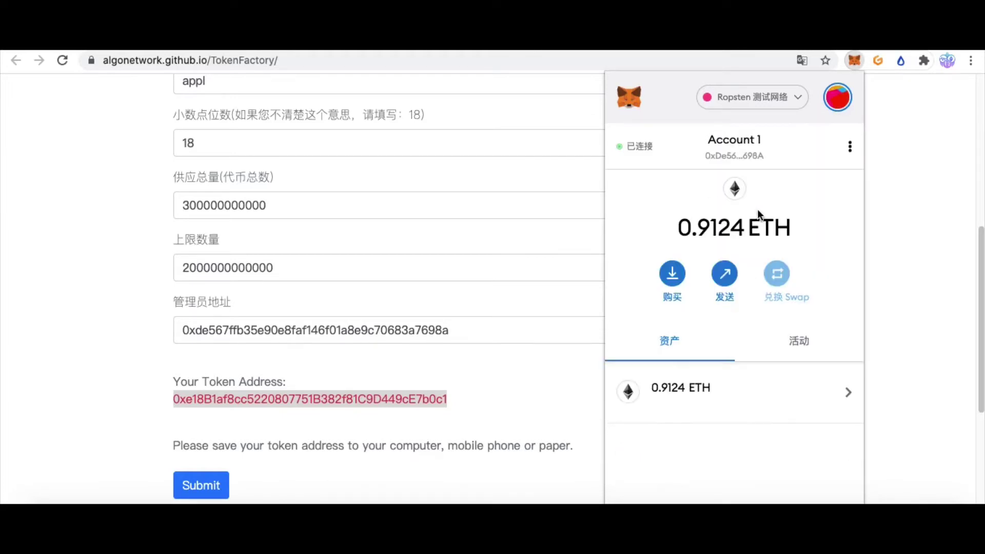
{"action": "left_click", "coordinate": [723, 279]}
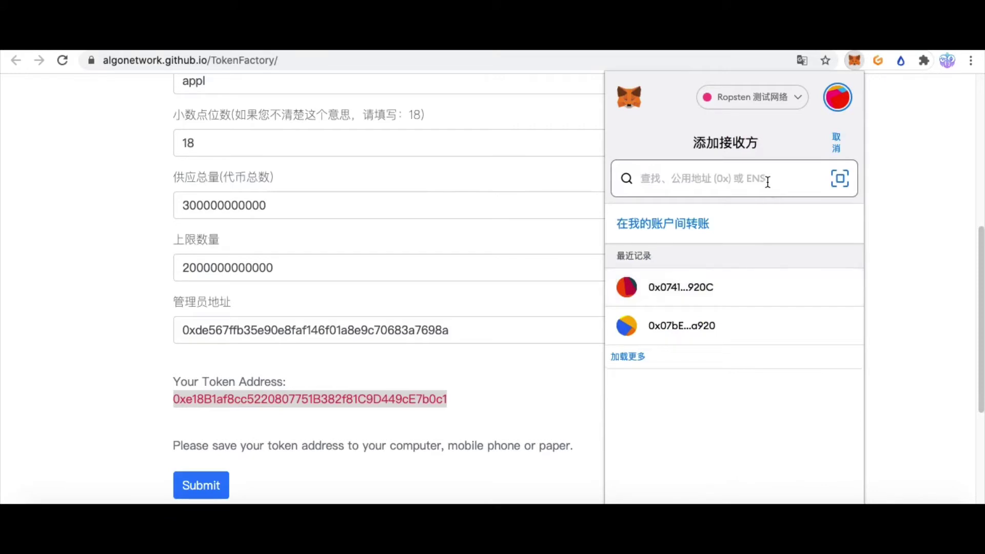
{"action": "key", "text": "ctrl+v"}
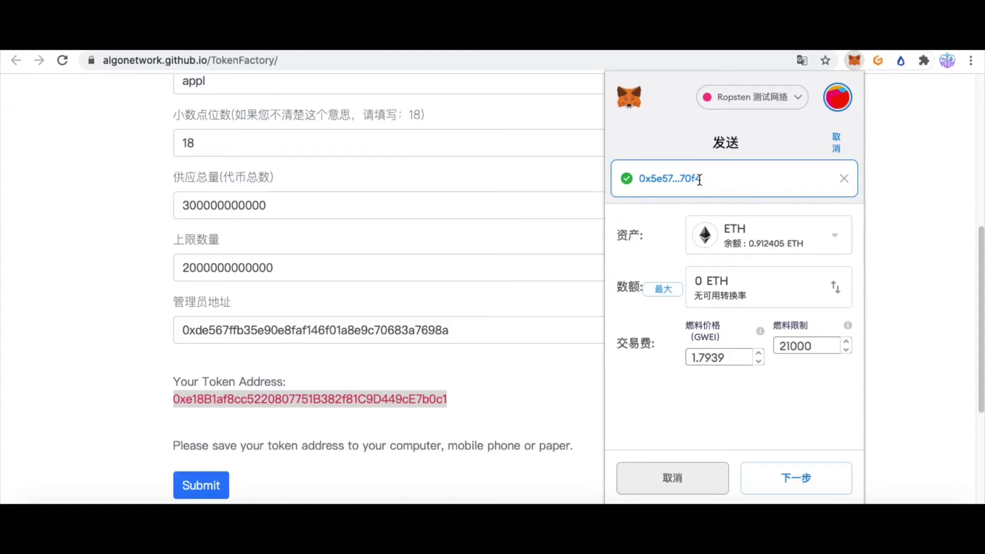
Set the asset to appl and the amount to 111, then continue to confirmation
{"action": "double_click", "coordinate": [711, 285]}
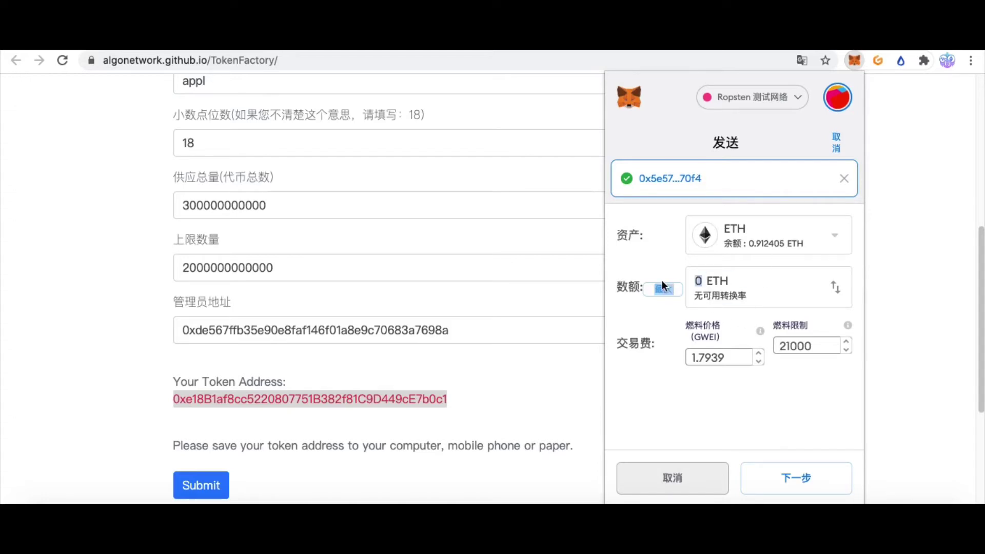
{"action": "left_click", "coordinate": [710, 285]}
{"action": "left_click", "coordinate": [833, 237]}
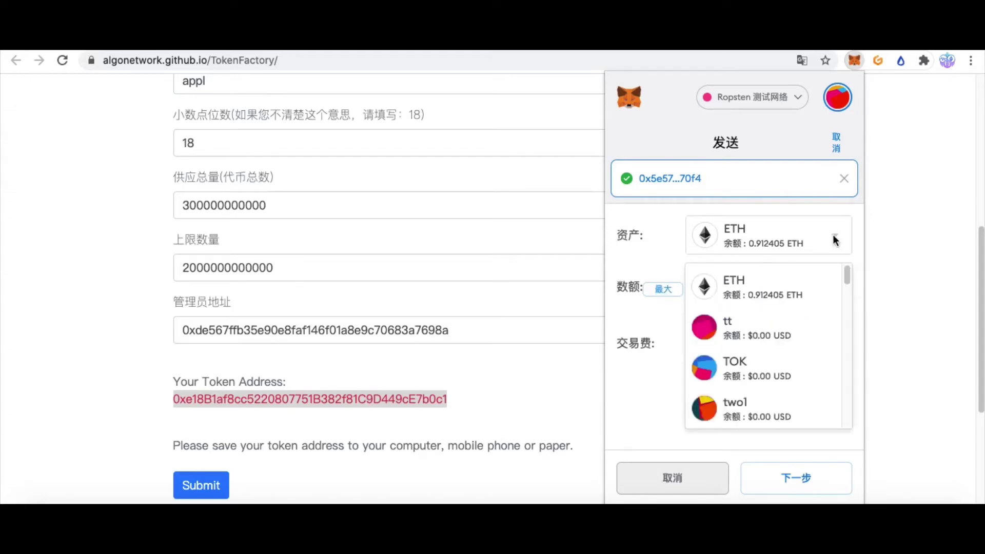
{"action": "left_click_drag", "start_coordinate": [845, 272], "coordinate": [842, 421]}
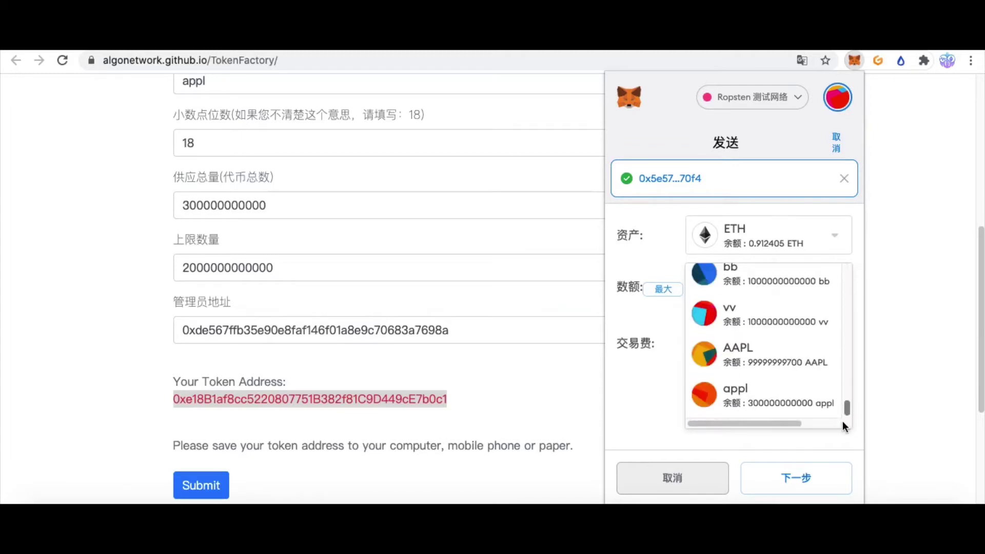
{"action": "left_click", "coordinate": [754, 400]}
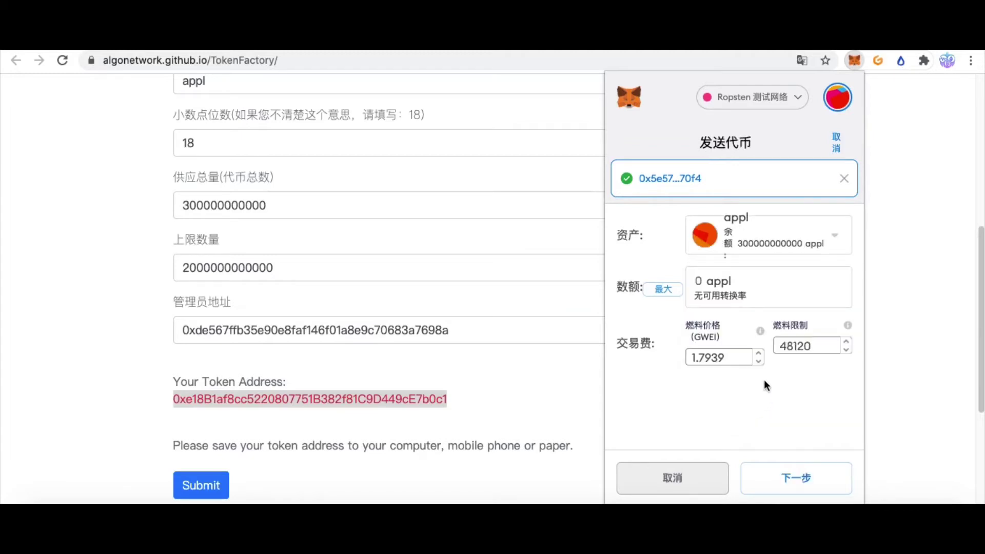
{"action": "double_click", "coordinate": [698, 279]}
{"action": "type", "text": "111"}
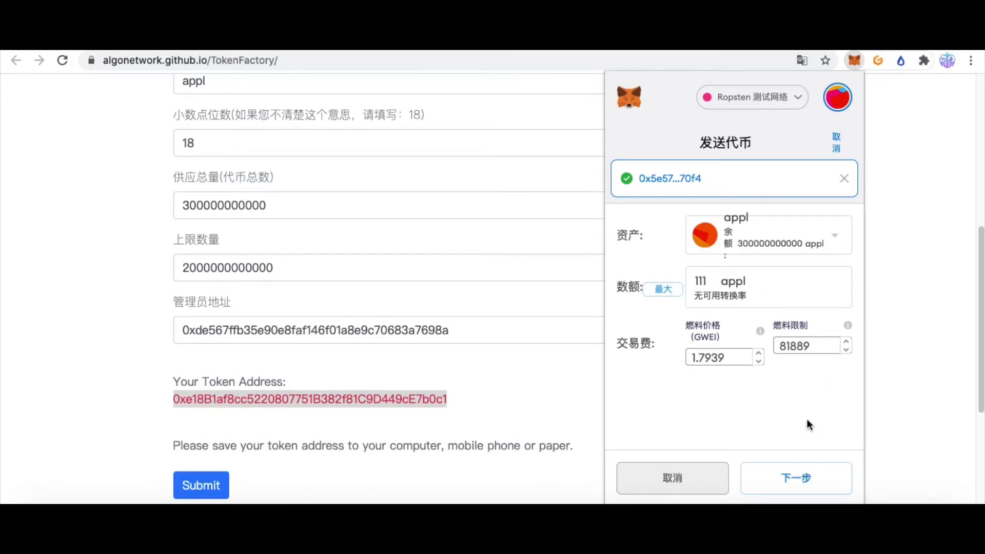
{"action": "left_click", "coordinate": [800, 479]}
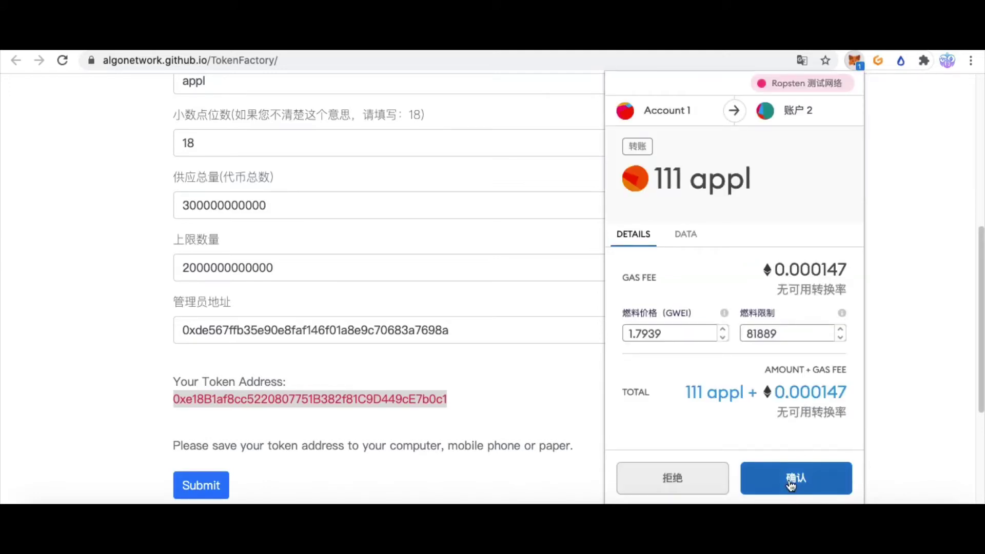
Confirm the 111 appl transfer and review its details in Account 1's activity list
{"action": "left_click", "coordinate": [790, 479]}
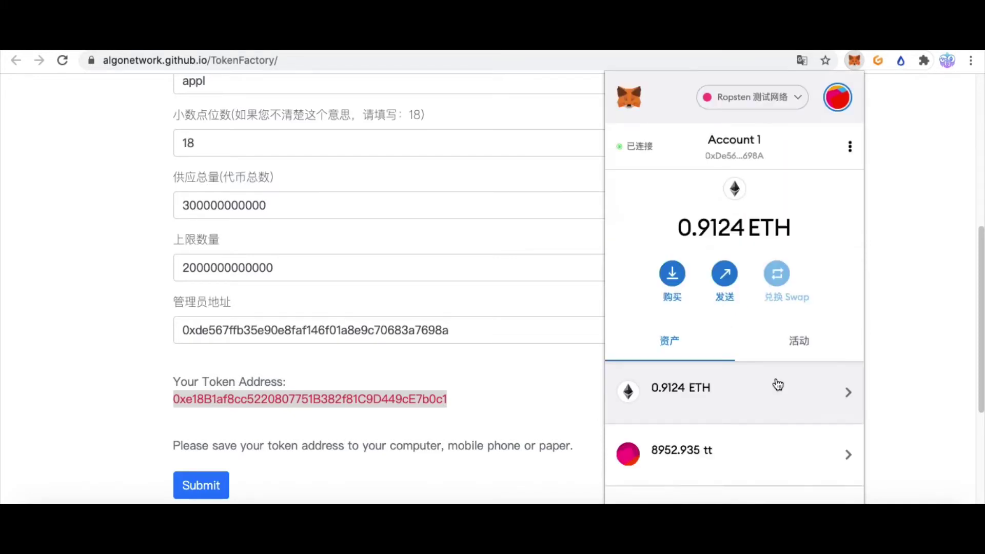
{"action": "left_click", "coordinate": [798, 342]}
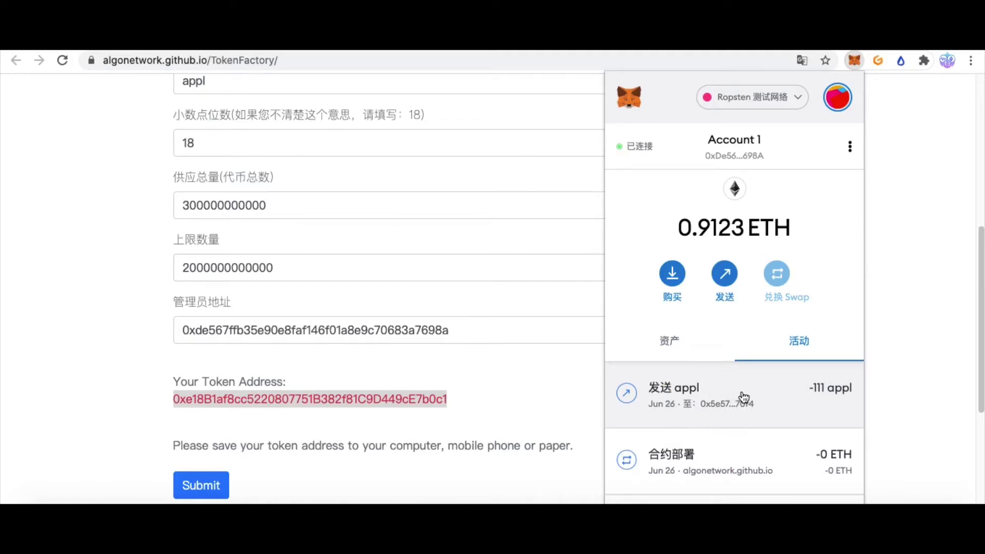
{"action": "left_click", "coordinate": [697, 398]}
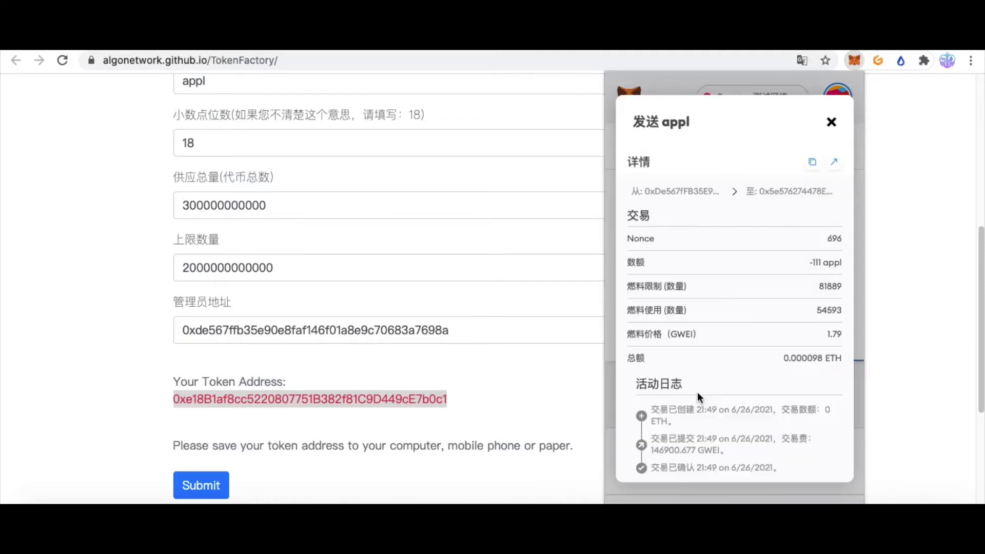
{"action": "left_click", "coordinate": [830, 121]}
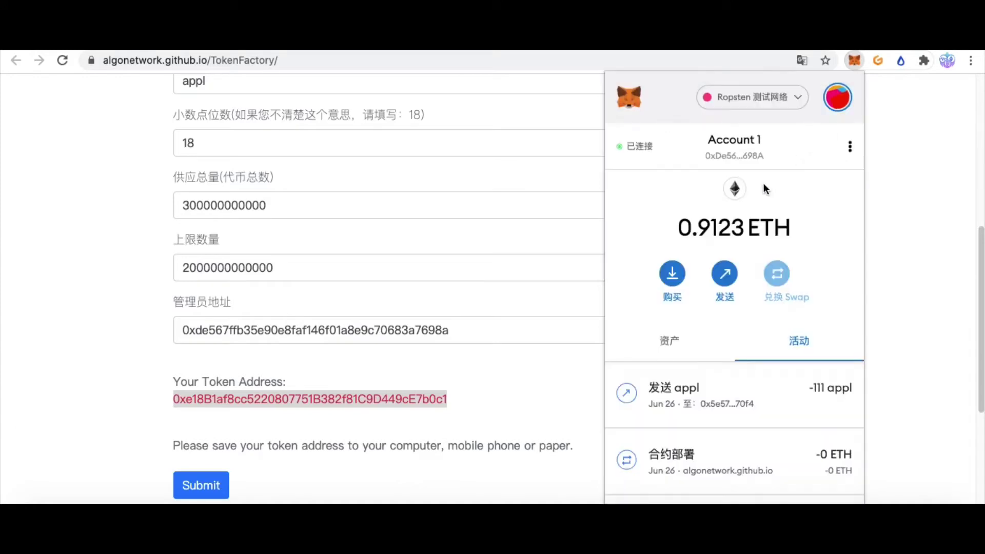
Switch the wallet to 账户 2 and open its appl token details
{"action": "left_click", "coordinate": [837, 97]}
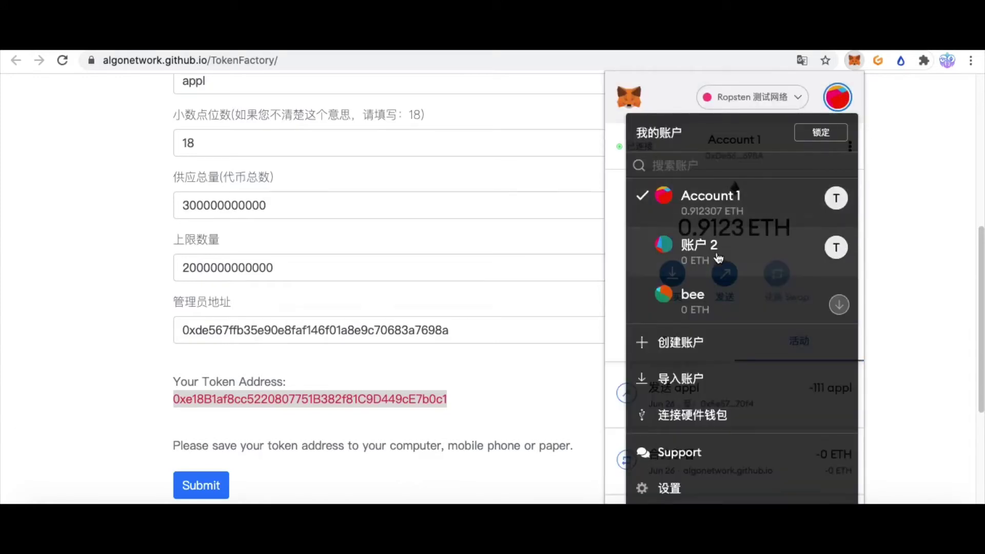
{"action": "left_click", "coordinate": [716, 255]}
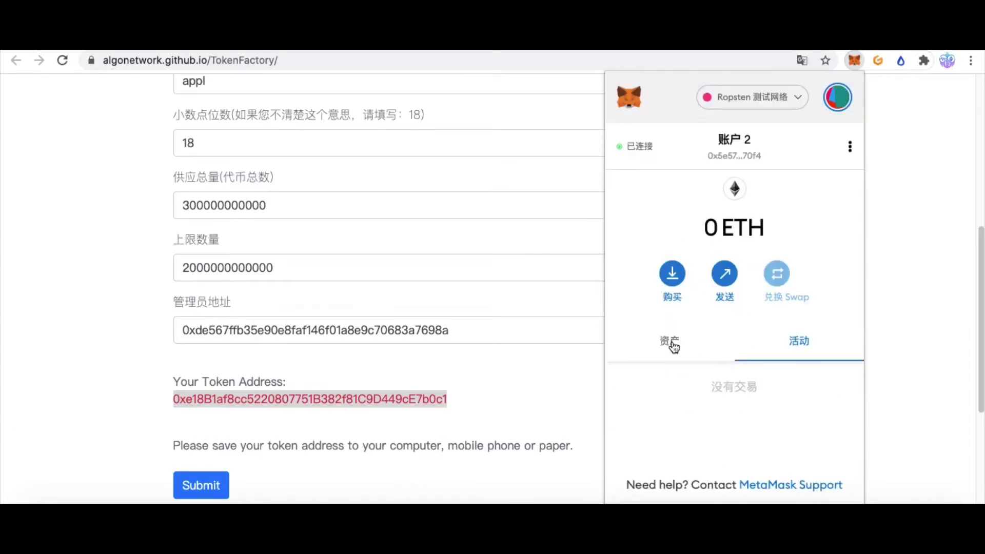
{"action": "left_click", "coordinate": [672, 345]}
{"action": "scroll", "coordinate": [718, 407], "scroll_direction": "down", "scroll_amount": 2}
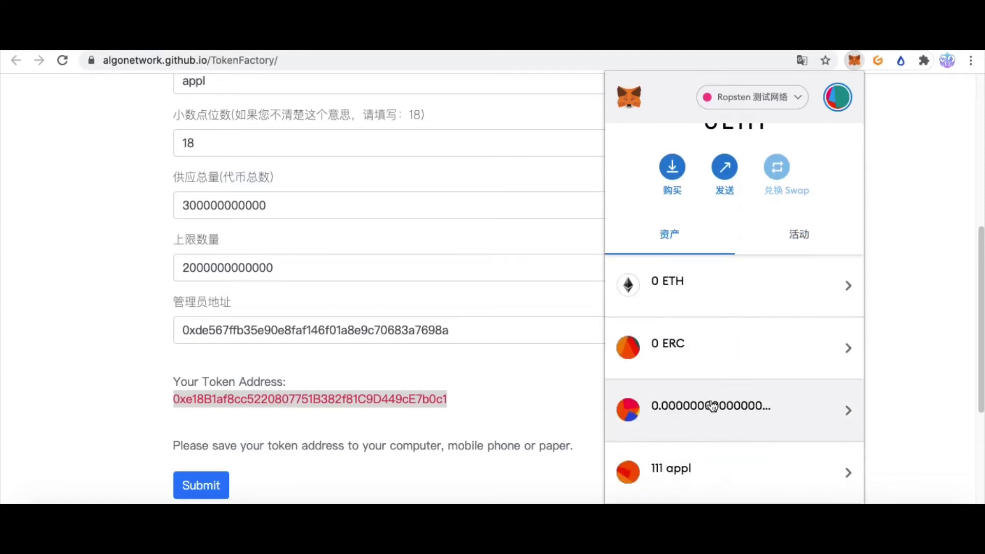
{"action": "scroll", "coordinate": [711, 366], "scroll_direction": "down", "scroll_amount": 2}
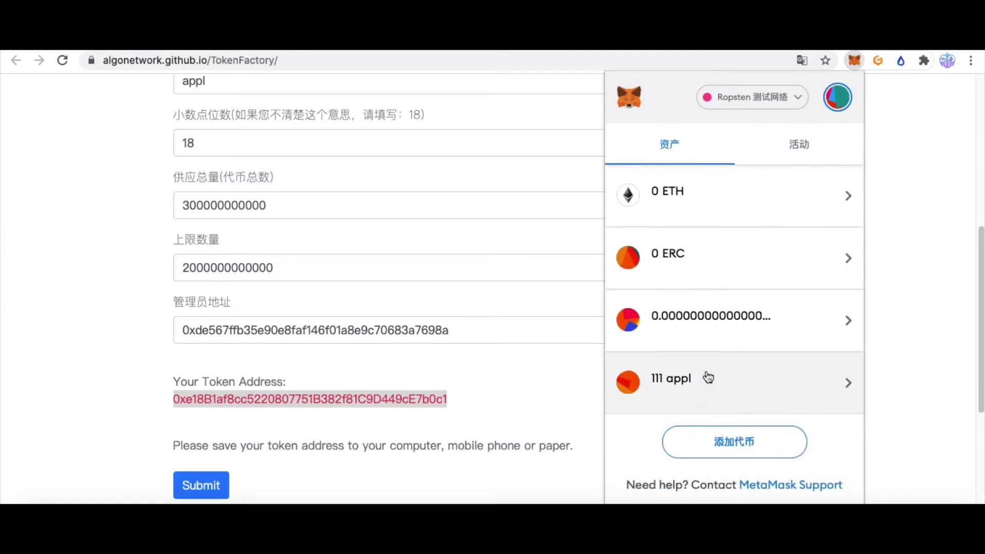
{"action": "left_click", "coordinate": [745, 382]}
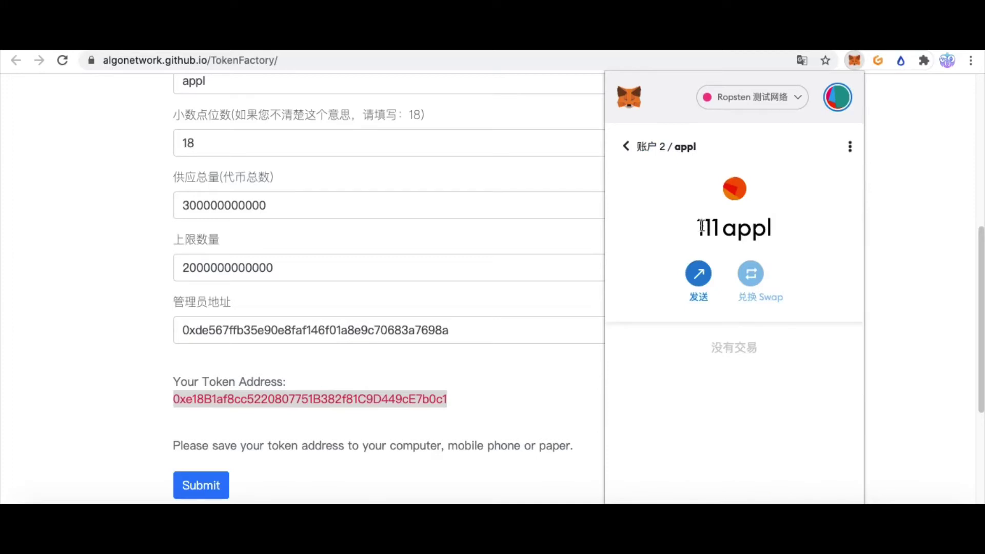
Verify the 111 appl balance, return to the overview and close MetaMask
{"action": "mouse_move", "coordinate": [697, 225]}
{"action": "left_mouse_down"}
{"action": "mouse_move", "coordinate": [783, 235]}
{"action": "mouse_move", "coordinate": [699, 226]}
{"action": "left_mouse_up"}
{"action": "left_click", "coordinate": [767, 236]}
{"action": "left_click", "coordinate": [700, 223]}
{"action": "left_click", "coordinate": [642, 150]}
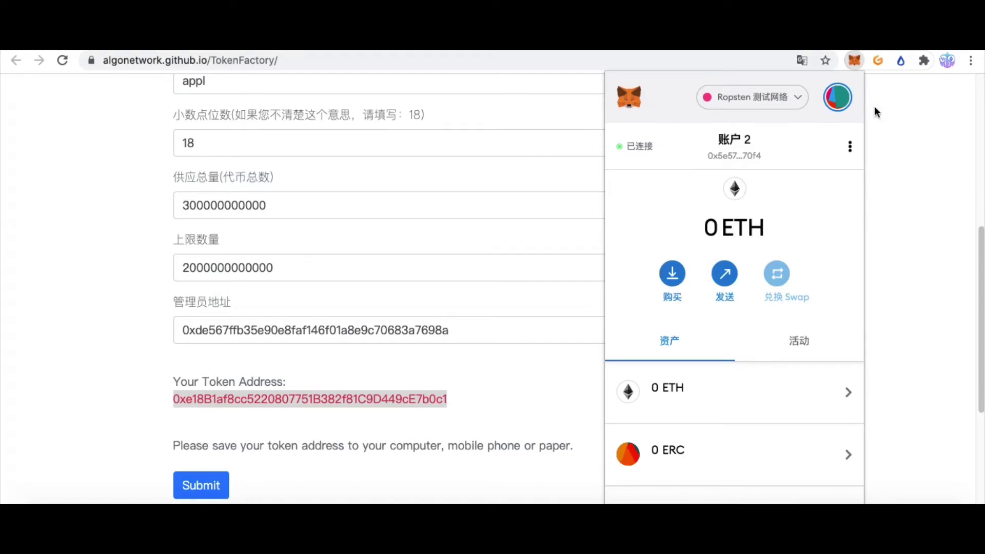
{"action": "left_click", "coordinate": [854, 61]}
Paste the appl token's address into Ropsten Etherscan's search box and search to open its contract page
{"action": "left_click", "coordinate": [869, 229]}
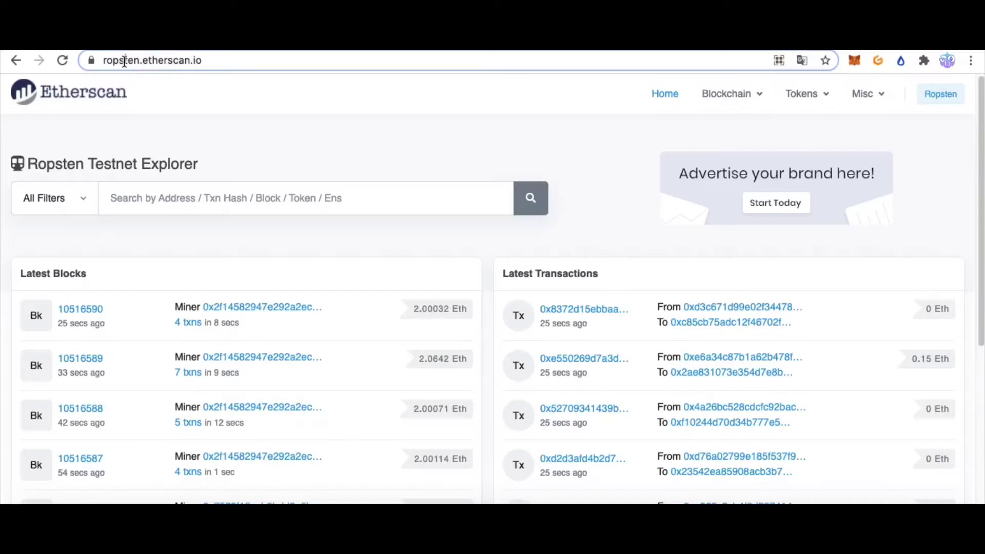
{"action": "double_click", "coordinate": [160, 61]}
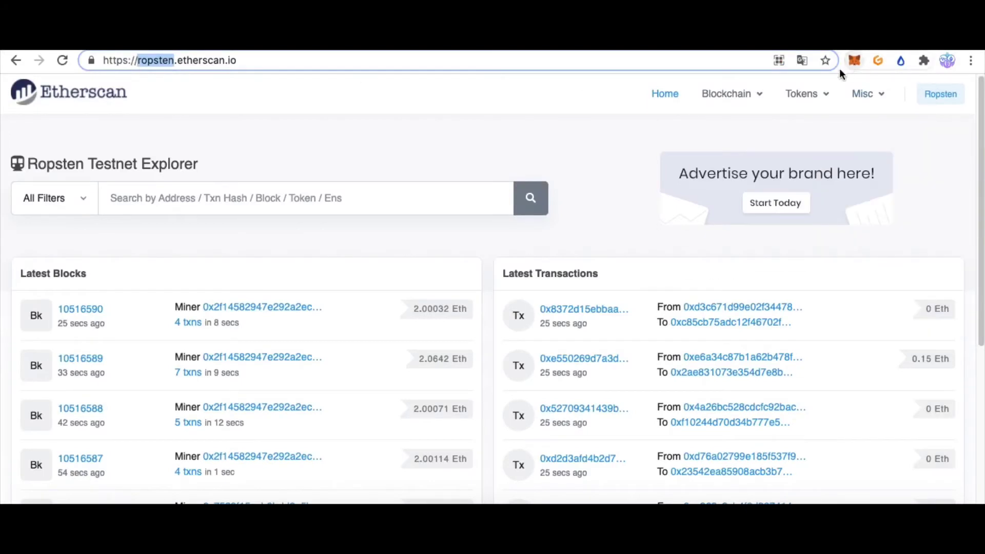
{"action": "left_click", "coordinate": [489, 129]}
{"action": "left_click", "coordinate": [239, 198]}
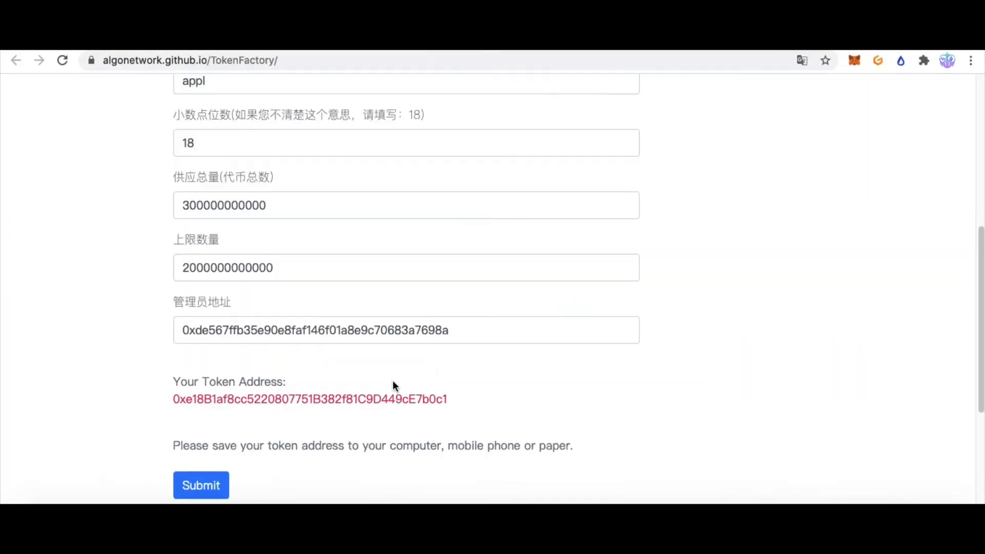
{"action": "double_click", "coordinate": [339, 401]}
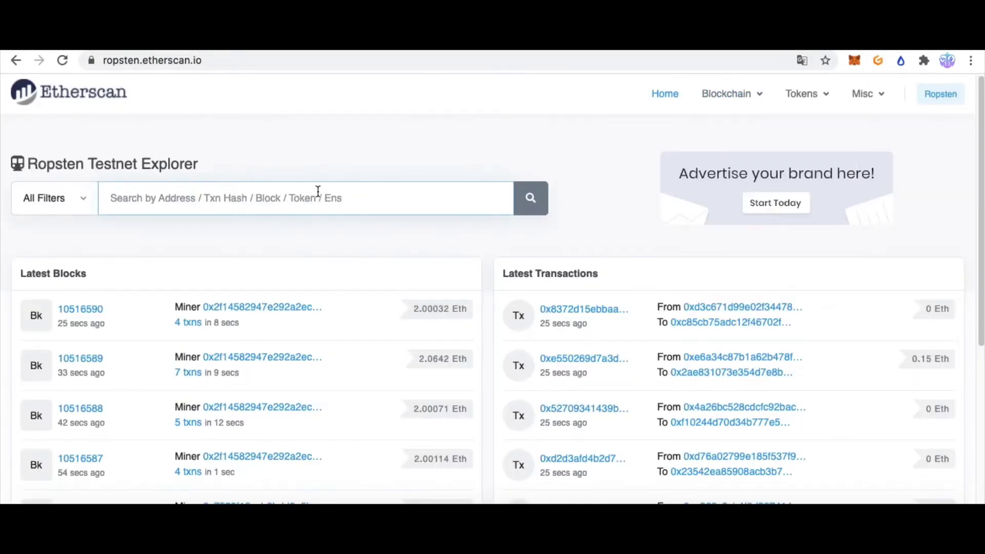
{"action": "key", "text": "ctrl+v"}
{"action": "left_click", "coordinate": [528, 205]}
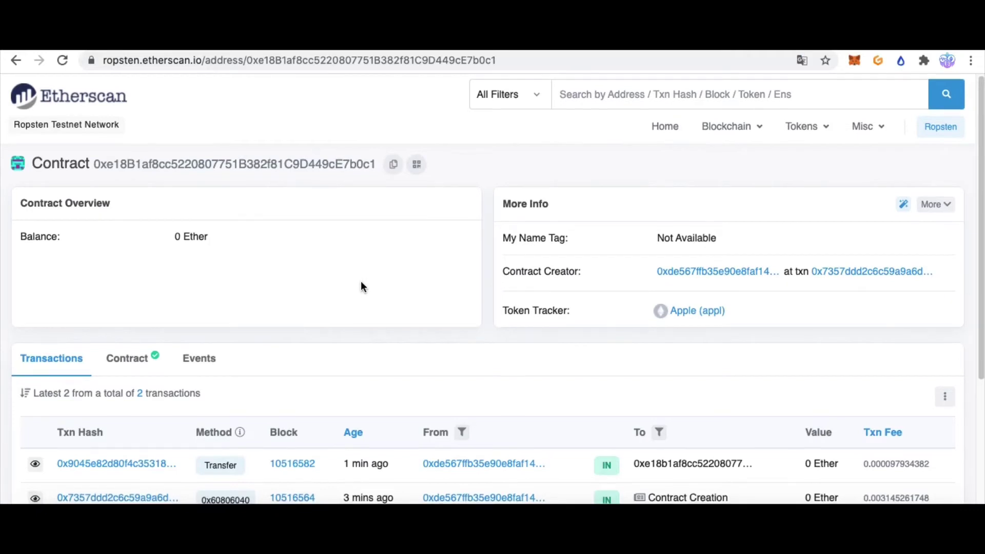
{"action": "scroll", "coordinate": [361, 286], "scroll_direction": "down", "scroll_amount": 2}
{"action": "scroll", "coordinate": [217, 213], "scroll_direction": "up", "scroll_amount": 2}
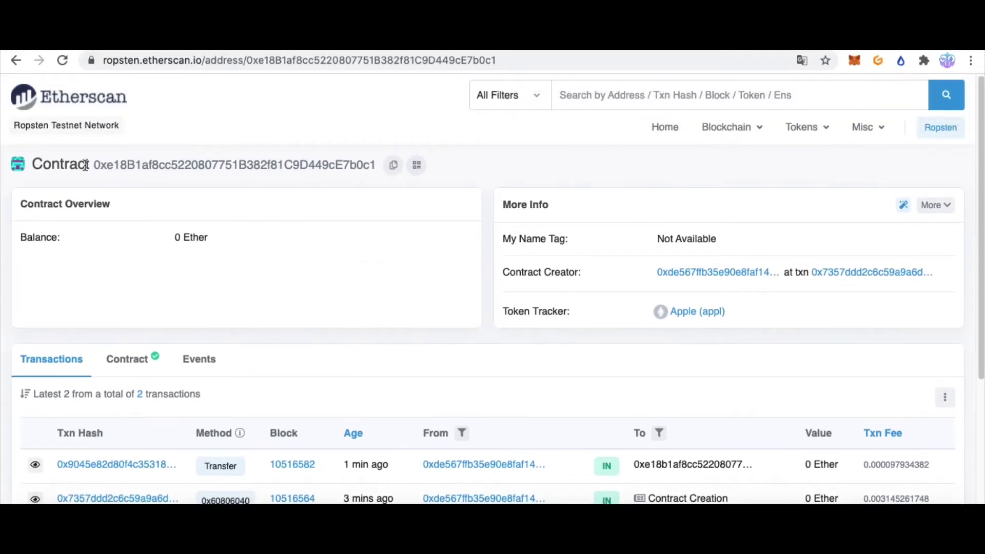
{"action": "double_click", "coordinate": [151, 168]}
{"action": "left_click", "coordinate": [321, 272]}
{"action": "triple_click", "coordinate": [545, 313]}
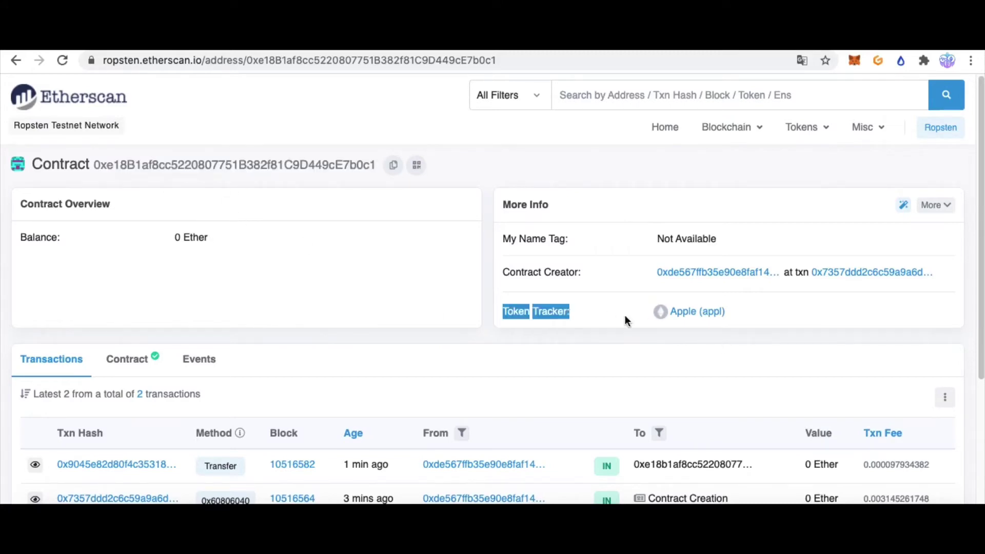
{"action": "left_click", "coordinate": [820, 315]}
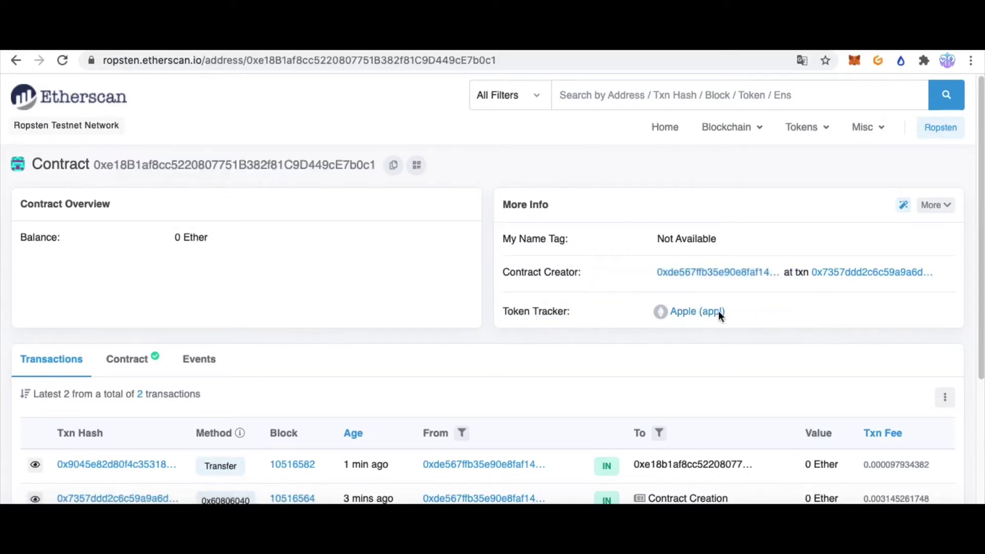
{"action": "left_click_drag", "start_coordinate": [726, 311], "coordinate": [670, 310]}
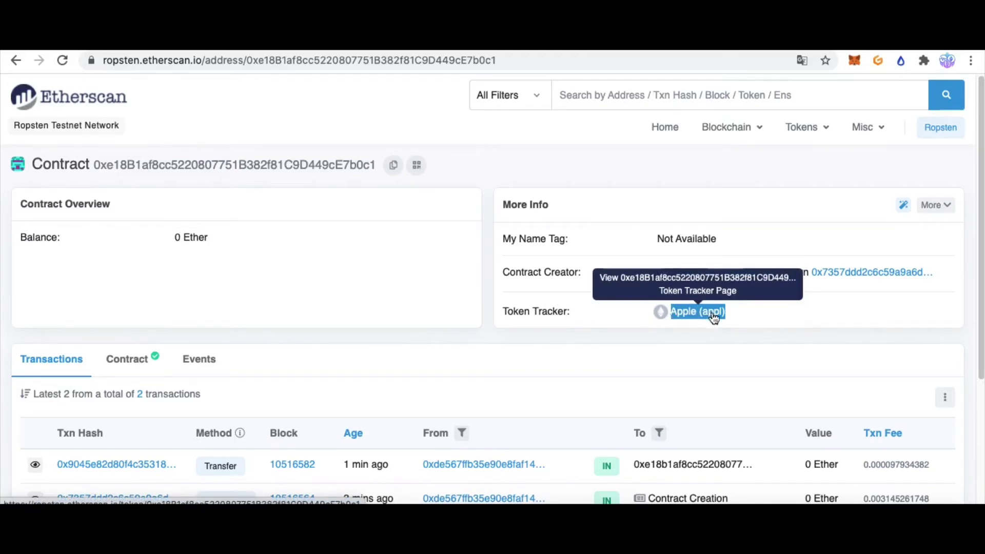
{"action": "left_click", "coordinate": [735, 344]}
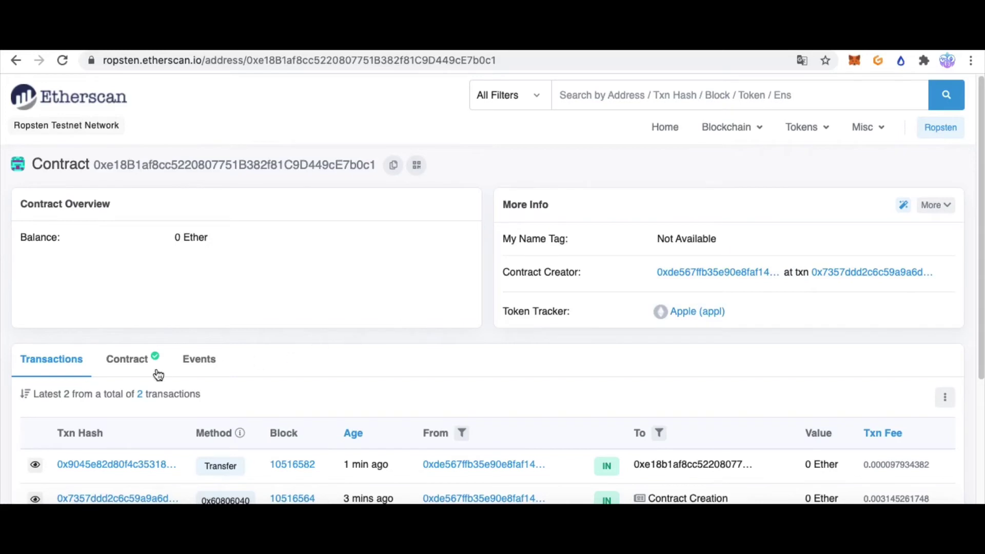
{"action": "left_click", "coordinate": [134, 359]}
Scroll through the contract's 14 verified Solidity files, including ERC20MultiFunctionGenerator.sol and ERC20Burnable.sol
{"action": "scroll", "coordinate": [199, 372], "scroll_direction": "down", "scroll_amount": 3}
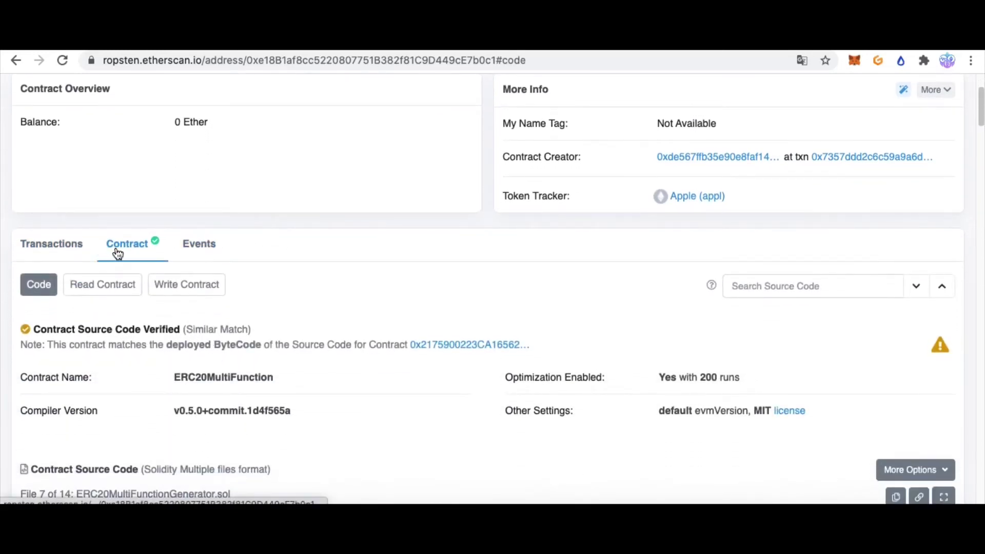
{"action": "scroll", "coordinate": [133, 328], "scroll_direction": "down", "scroll_amount": 1}
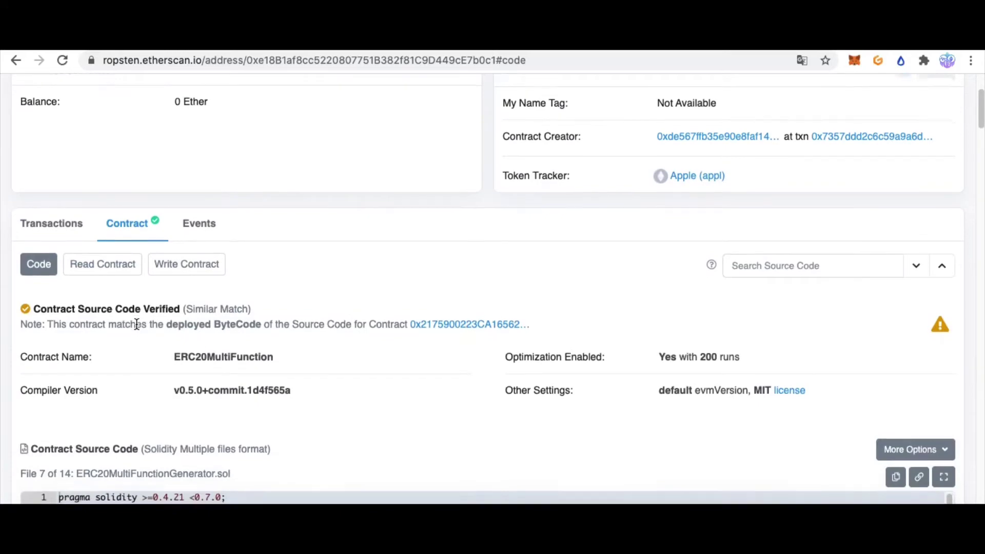
{"action": "scroll", "coordinate": [31, 221], "scroll_direction": "down", "scroll_amount": 2}
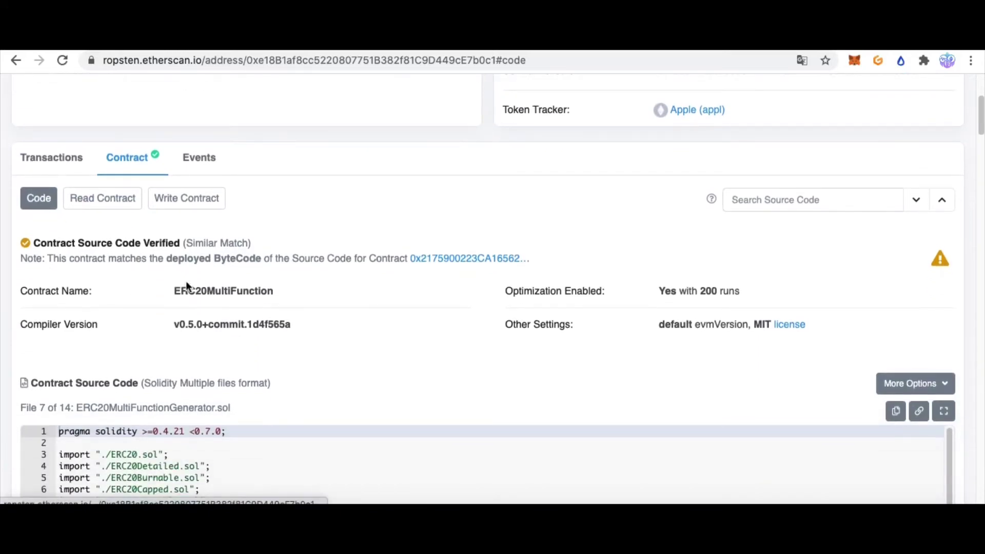
{"action": "scroll", "coordinate": [186, 292], "scroll_direction": "down", "scroll_amount": 8}
{"action": "scroll", "coordinate": [259, 422], "scroll_direction": "down", "scroll_amount": 15}
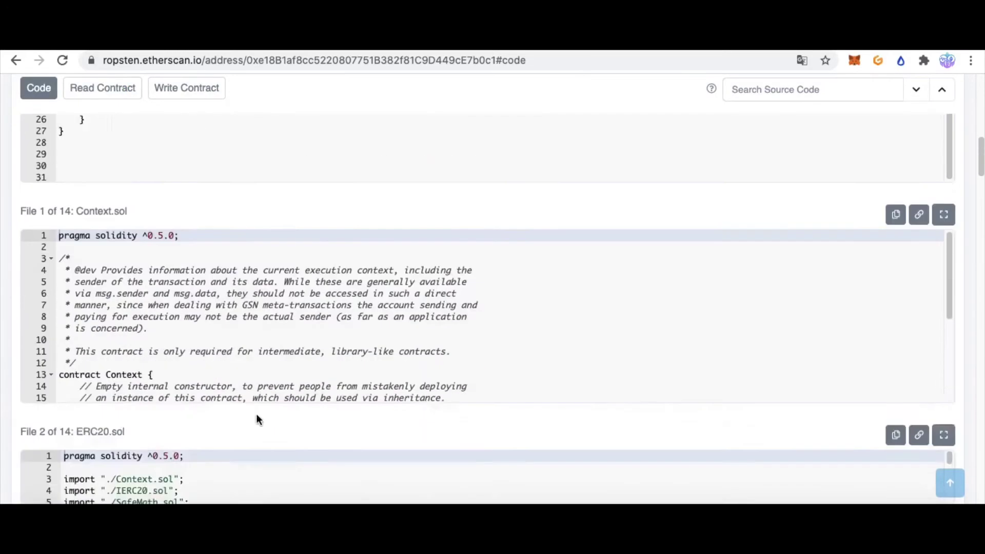
{"action": "scroll", "coordinate": [260, 435], "scroll_direction": "down", "scroll_amount": 5}
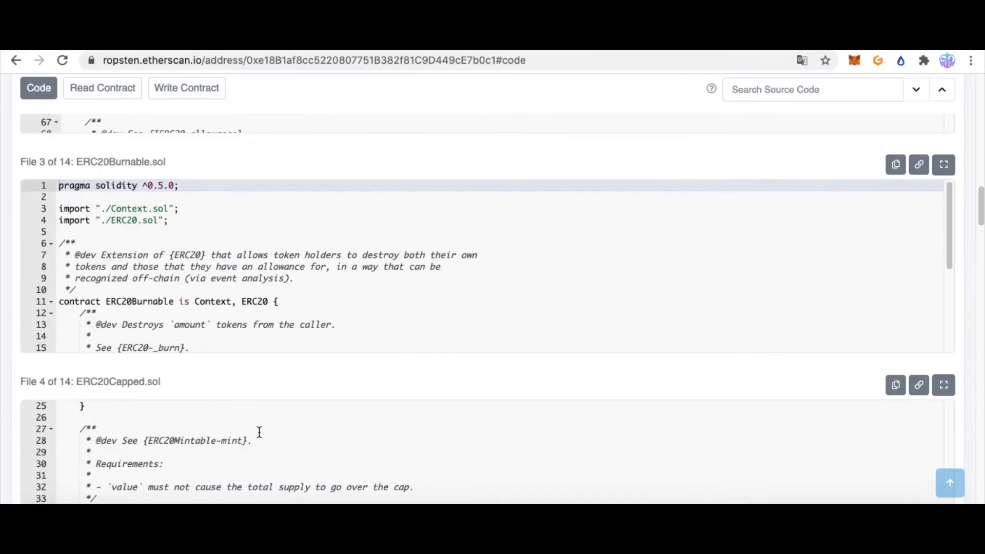
{"action": "scroll", "coordinate": [258, 423], "scroll_direction": "up", "scroll_amount": 20}
{"action": "scroll", "coordinate": [260, 407], "scroll_direction": "down", "scroll_amount": 1}
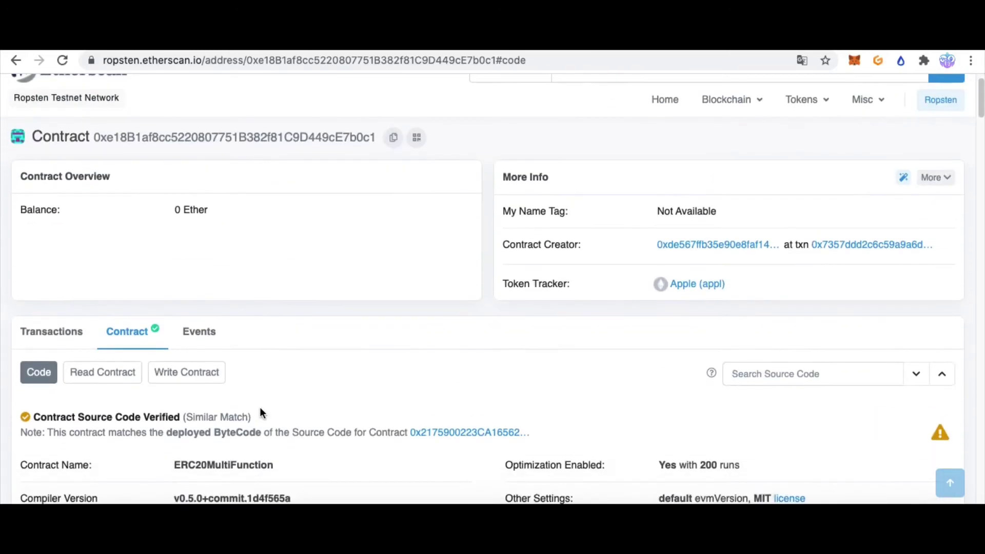
Switch from Read Contract to Write Contract and start Connect to Web3
{"action": "left_click", "coordinate": [104, 379]}
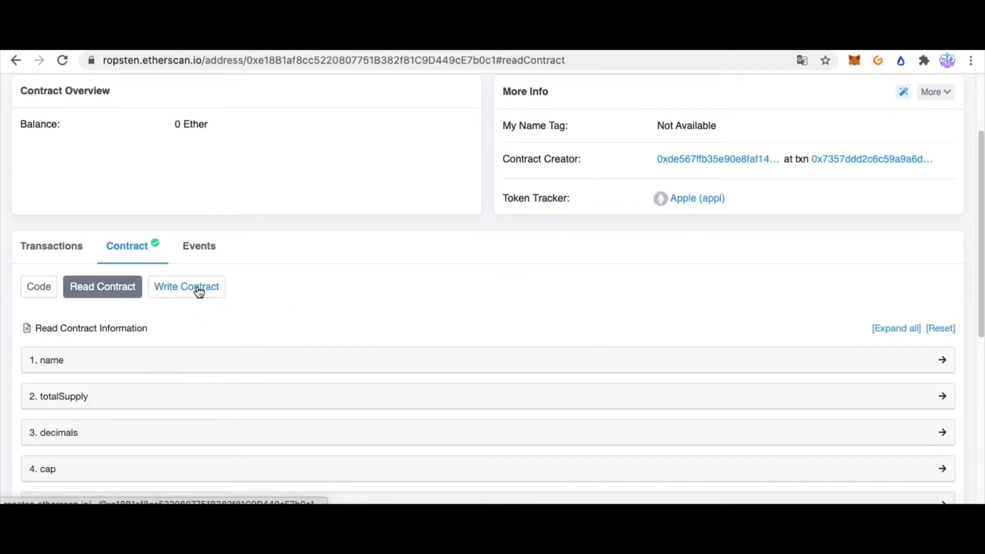
{"action": "left_click", "coordinate": [199, 292]}
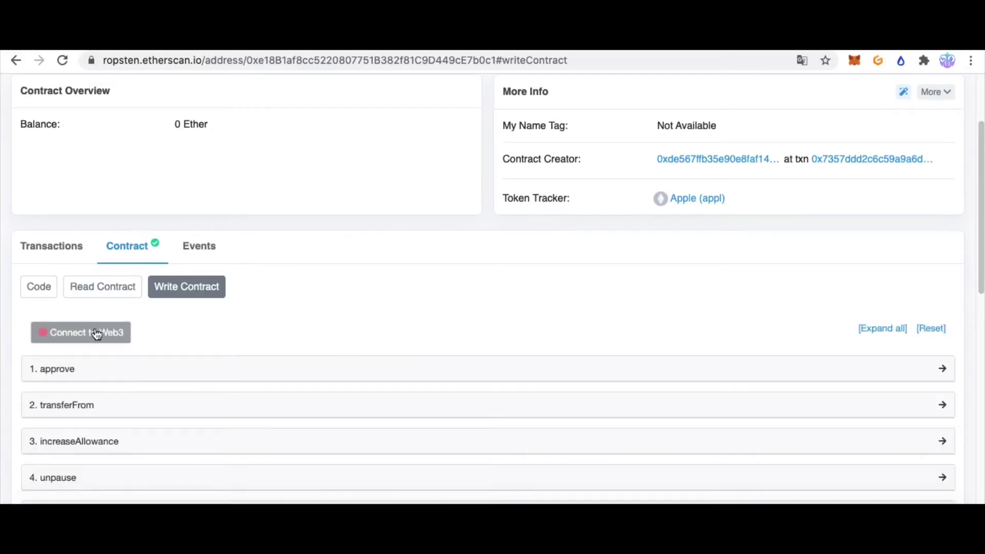
{"action": "left_click", "coordinate": [70, 340]}
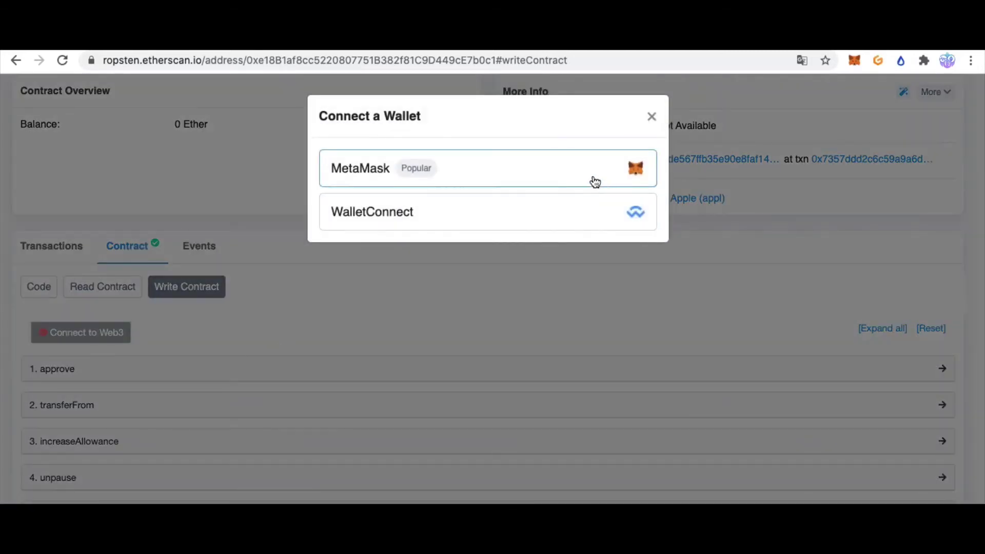
Connect MetaMask via Web3, accept the beta notice, and scroll the 14 write functions
{"action": "left_click", "coordinate": [621, 174]}
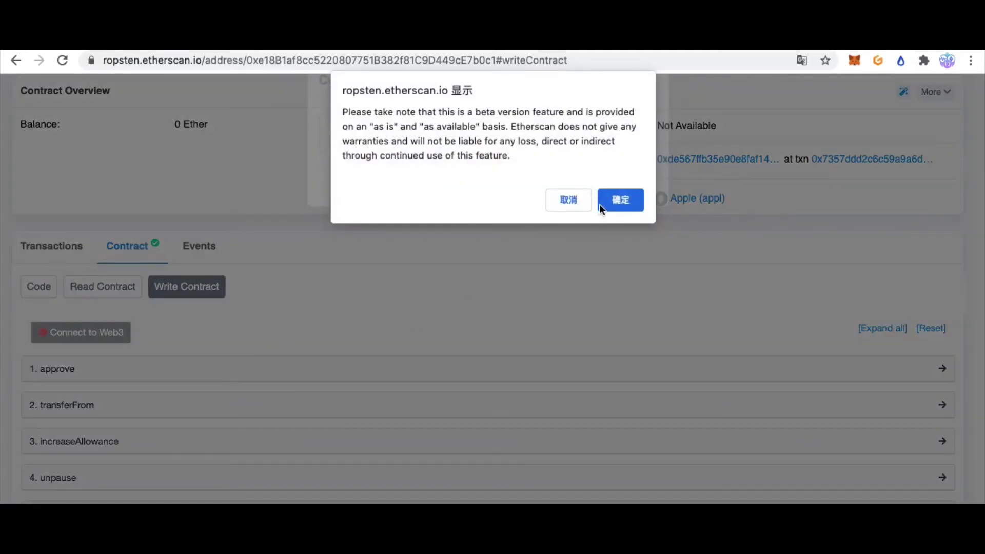
{"action": "left_click", "coordinate": [619, 201]}
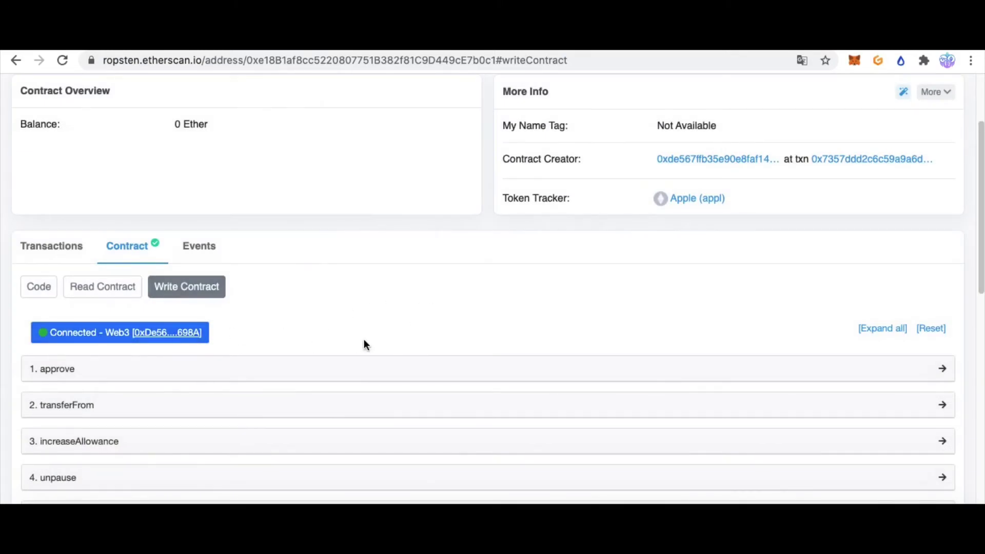
{"action": "scroll", "coordinate": [157, 259], "scroll_direction": "down", "scroll_amount": 2}
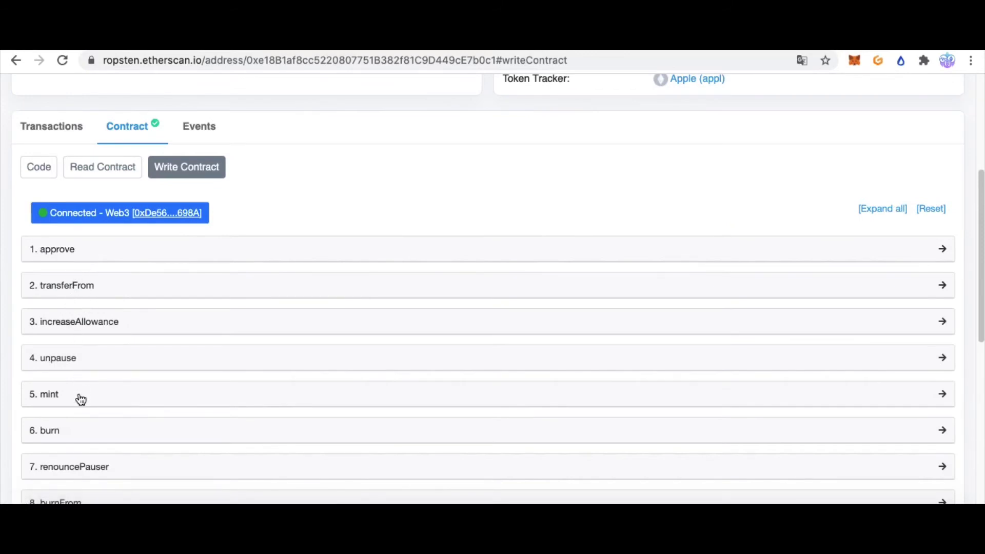
{"action": "scroll", "coordinate": [79, 397], "scroll_direction": "down", "scroll_amount": 1}
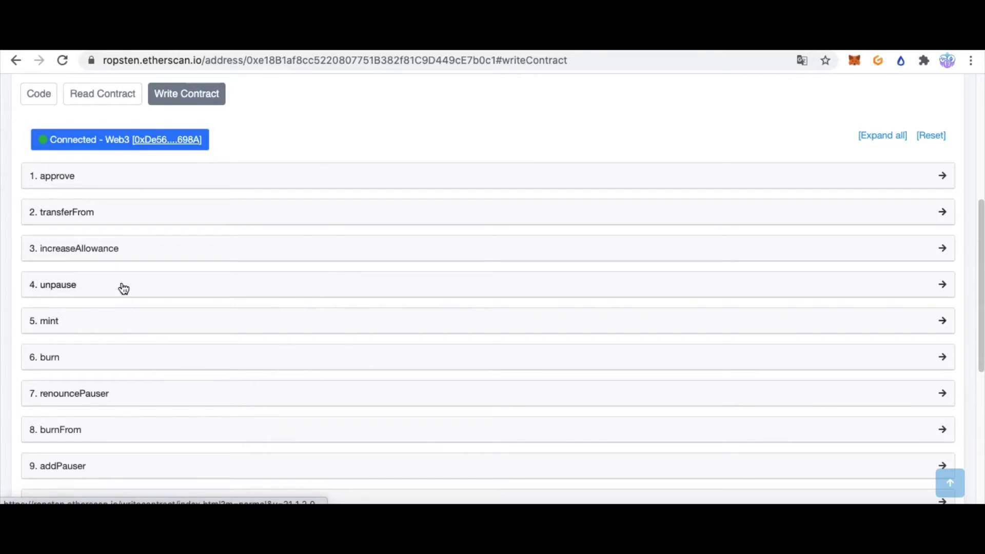
{"action": "scroll", "coordinate": [57, 299], "scroll_direction": "down", "scroll_amount": 1}
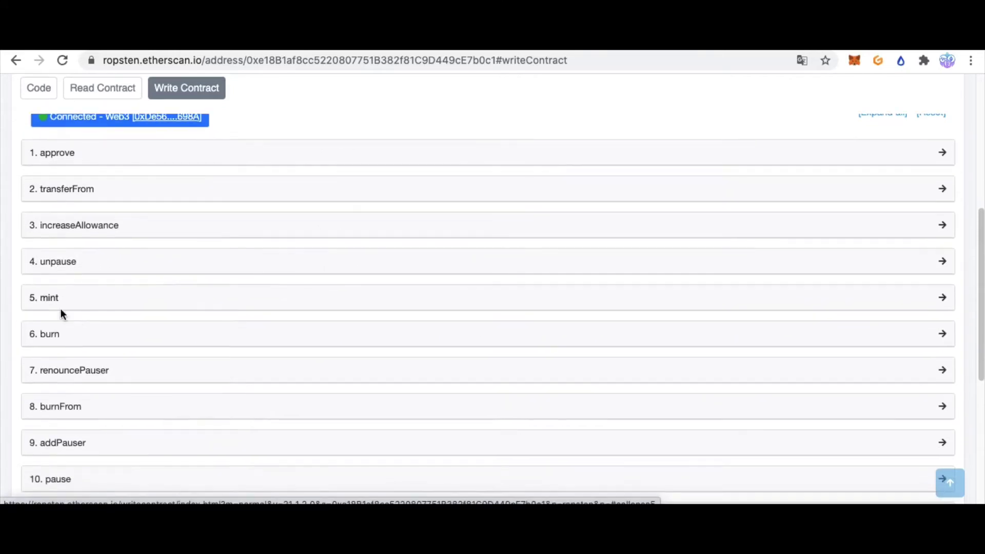
{"action": "scroll", "coordinate": [56, 338], "scroll_direction": "down", "scroll_amount": 1}
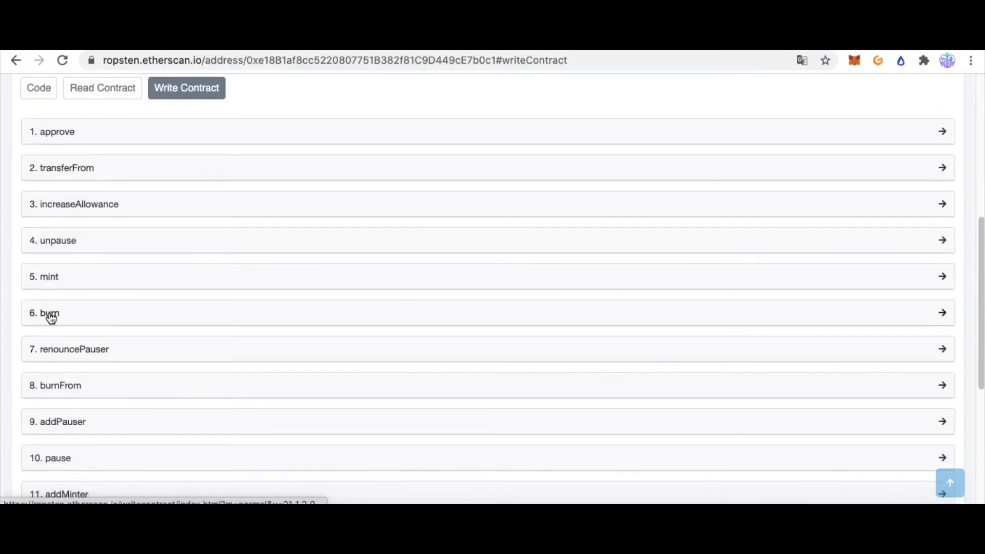
{"action": "scroll", "coordinate": [88, 396], "scroll_direction": "down", "scroll_amount": 2}
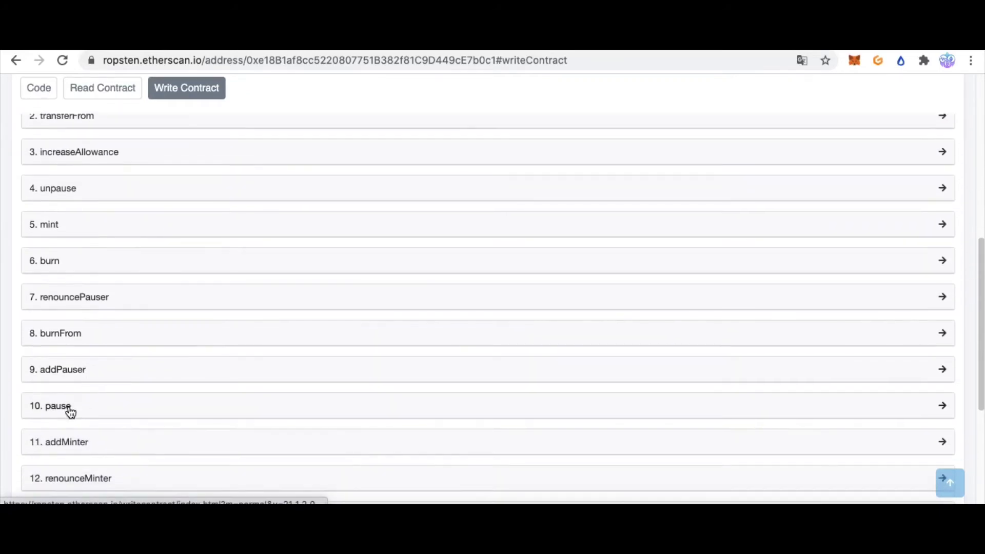
{"action": "scroll", "coordinate": [73, 407], "scroll_direction": "down", "scroll_amount": 4}
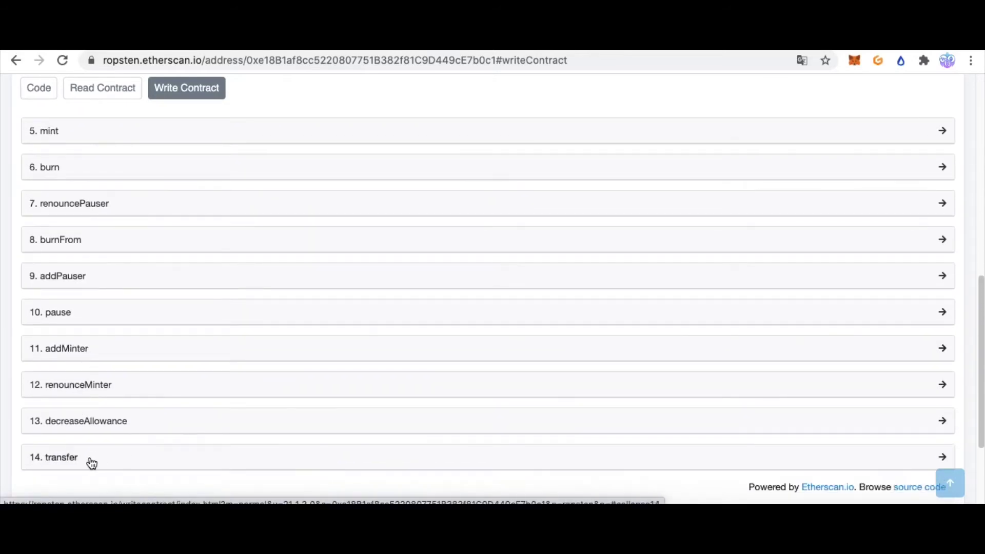
{"action": "scroll", "coordinate": [70, 323], "scroll_direction": "up", "scroll_amount": 12}
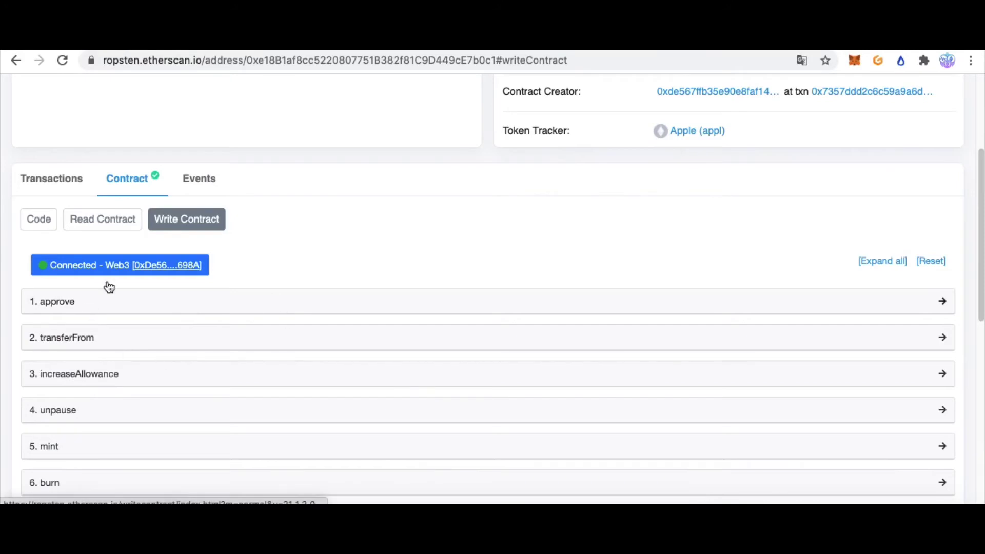
{"action": "scroll", "coordinate": [119, 383], "scroll_direction": "down", "scroll_amount": 3}
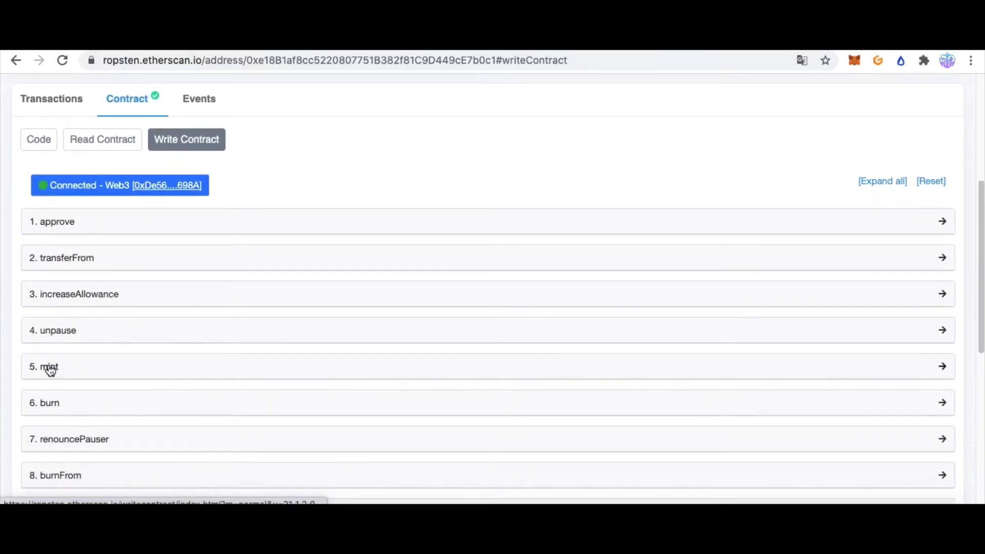
Expand the 5. mint function's form and focus its account field
{"action": "left_click", "coordinate": [51, 367]}
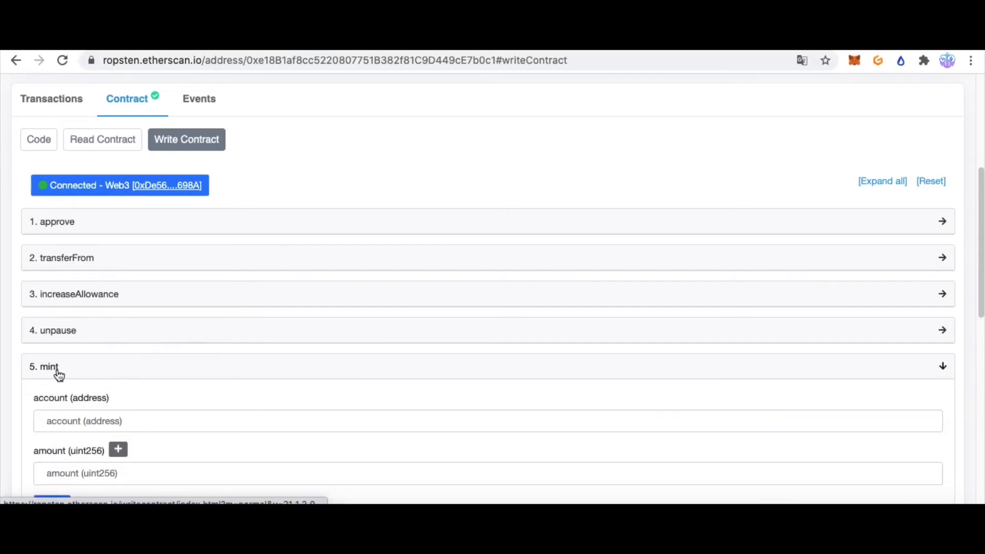
{"action": "scroll", "coordinate": [136, 367], "scroll_direction": "down", "scroll_amount": 3}
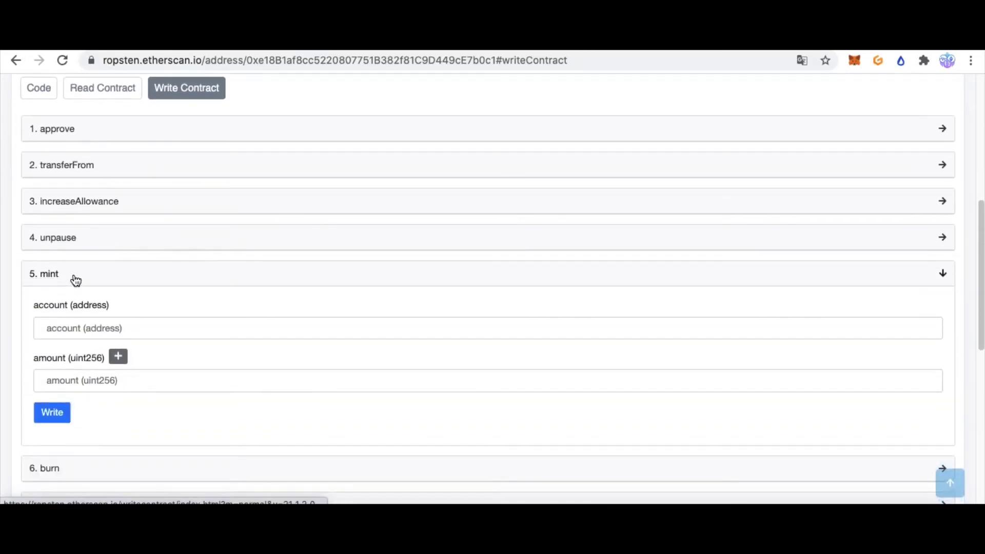
{"action": "scroll", "coordinate": [130, 349], "scroll_direction": "down", "scroll_amount": 10}
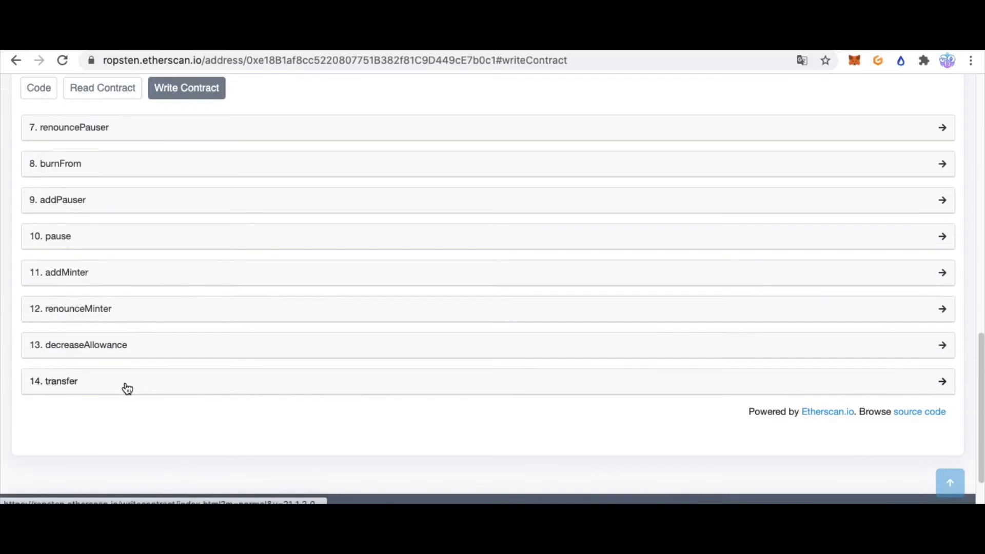
{"action": "scroll", "coordinate": [127, 387], "scroll_direction": "up", "scroll_amount": 3}
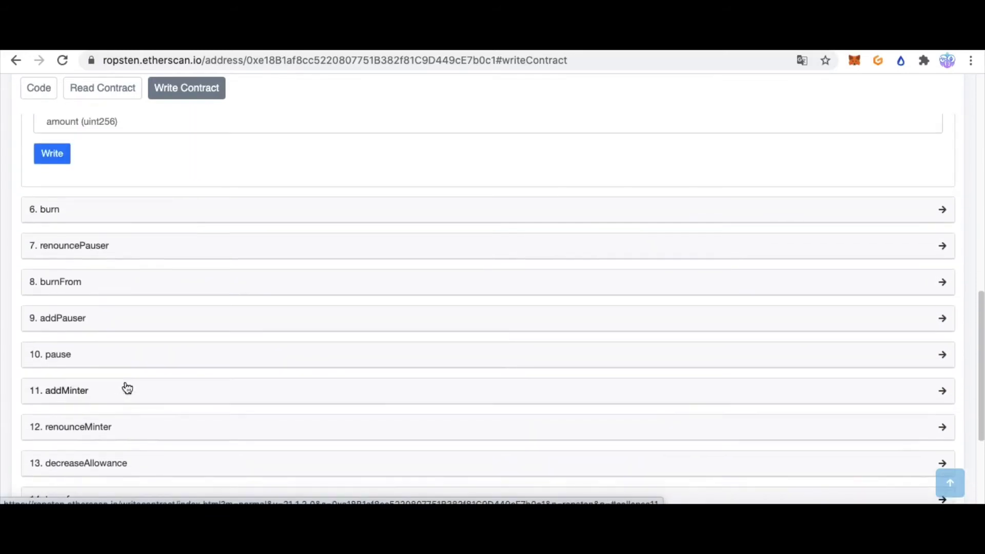
{"action": "scroll", "coordinate": [127, 350], "scroll_direction": "up", "scroll_amount": 3}
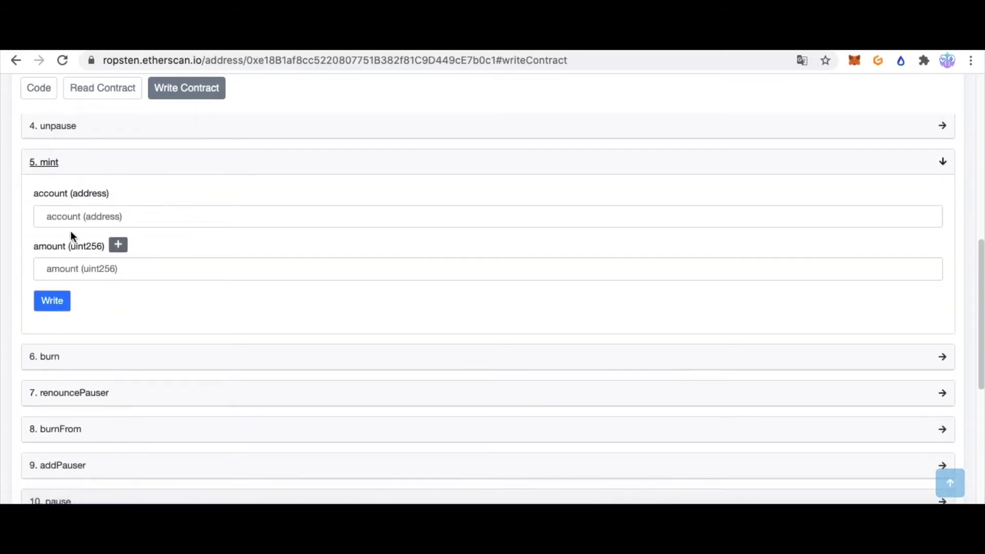
{"action": "left_click", "coordinate": [72, 221]}
{"action": "scroll", "coordinate": [96, 258], "scroll_direction": "up", "scroll_amount": 5}
{"action": "scroll", "coordinate": [172, 433], "scroll_direction": "down", "scroll_amount": 1}
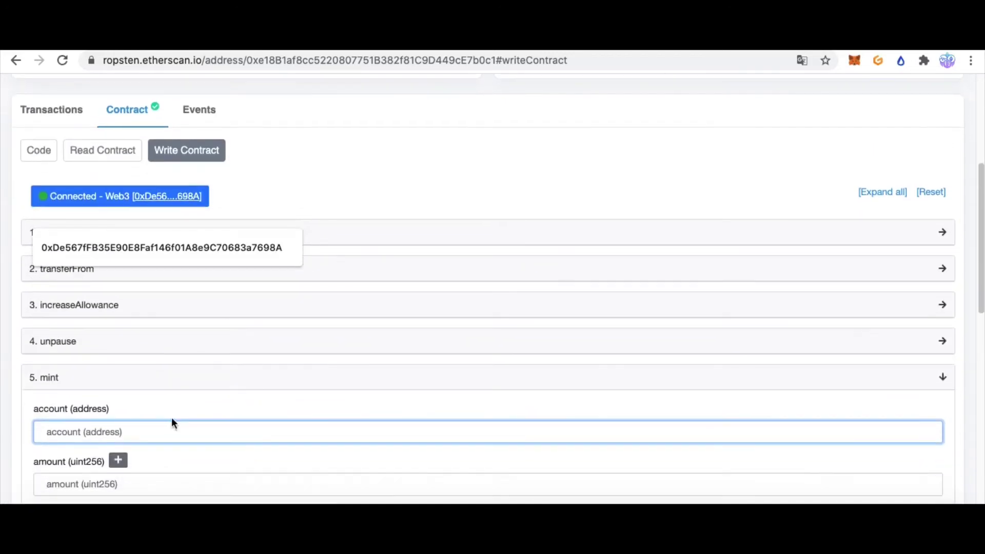
Connect Account 2 in MetaMask and paste its address into the mint account field
{"action": "left_click", "coordinate": [139, 404]}
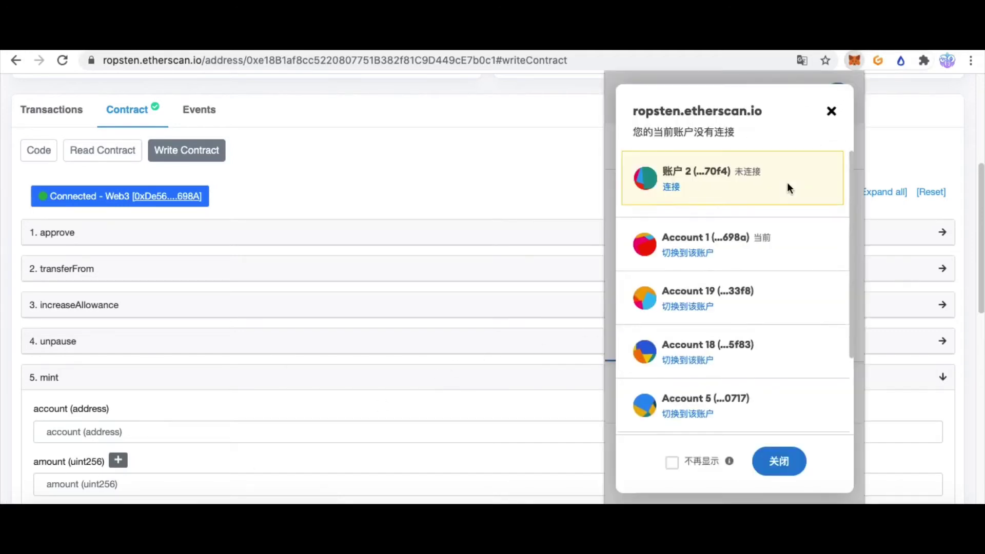
{"action": "left_click", "coordinate": [671, 188]}
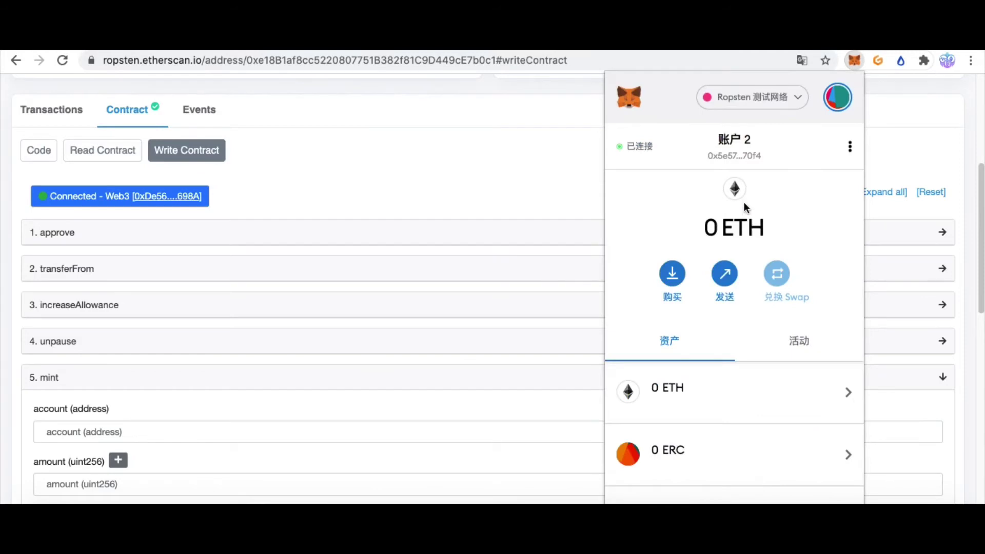
{"action": "scroll", "coordinate": [725, 405], "scroll_direction": "down", "scroll_amount": 4}
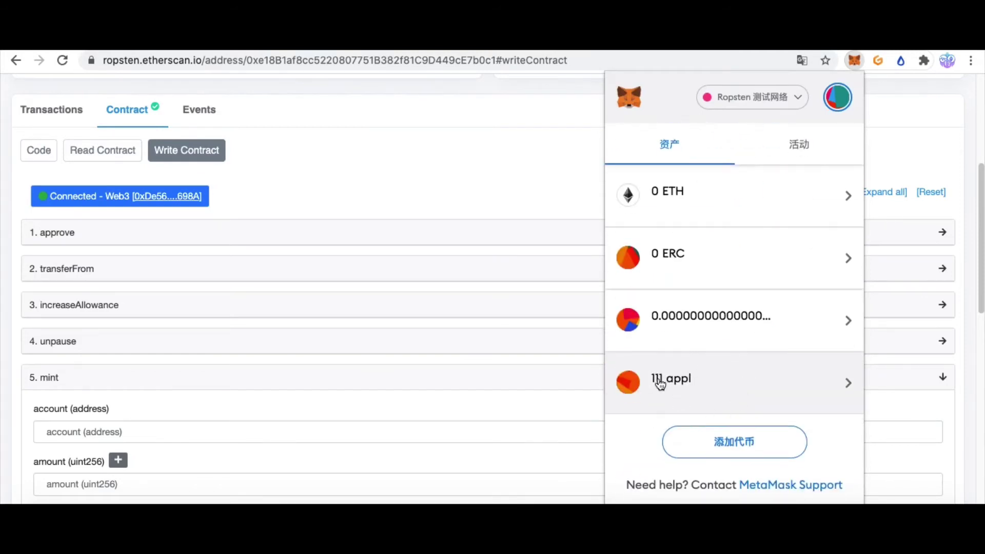
{"action": "scroll", "coordinate": [743, 359], "scroll_direction": "up", "scroll_amount": 4}
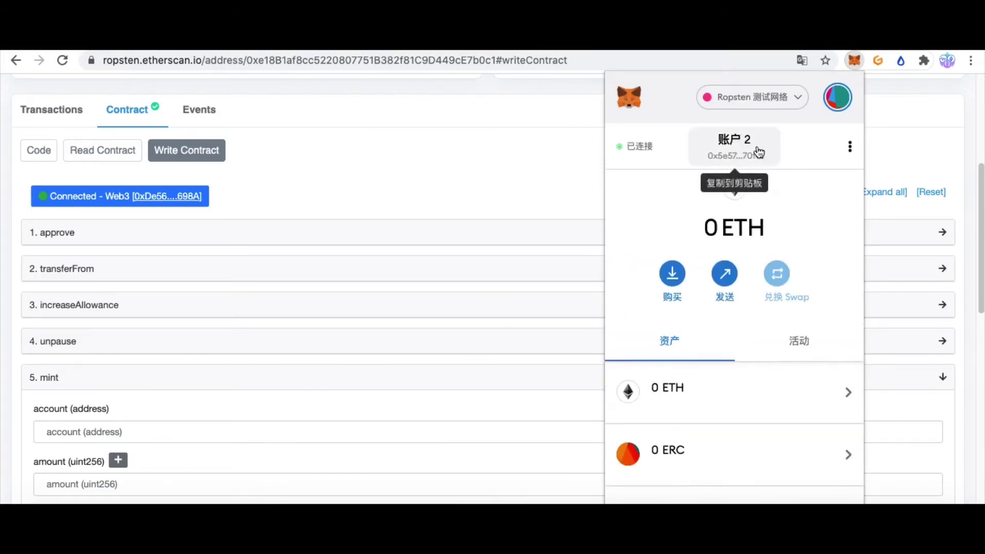
{"action": "left_click", "coordinate": [749, 160]}
{"action": "left_click", "coordinate": [452, 172]}
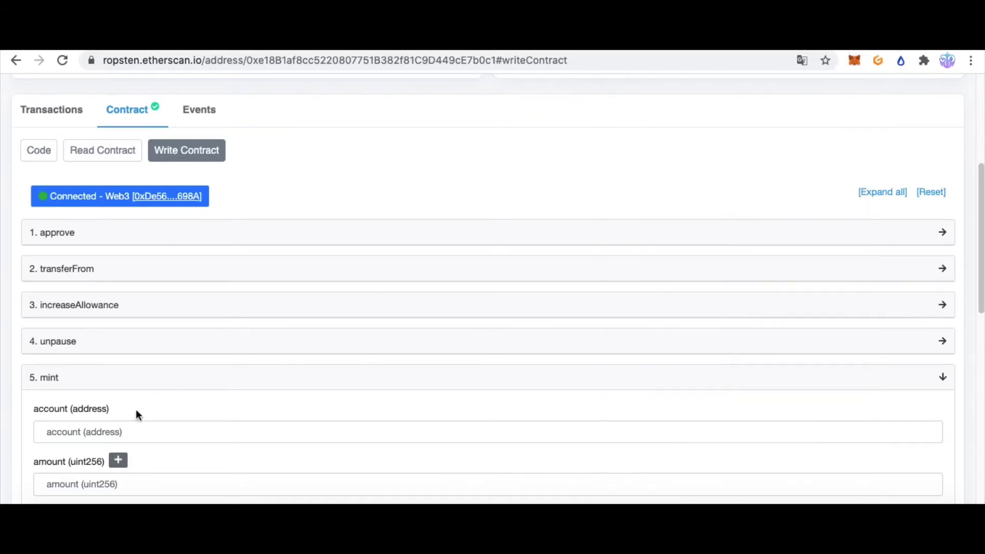
{"action": "left_click", "coordinate": [127, 424]}
{"action": "type", "text": "0x5e576274478E2DF60D5270b8ad410E9cD92570f4"}
{"action": "scroll", "coordinate": [290, 417], "scroll_direction": "down", "scroll_amount": 2}
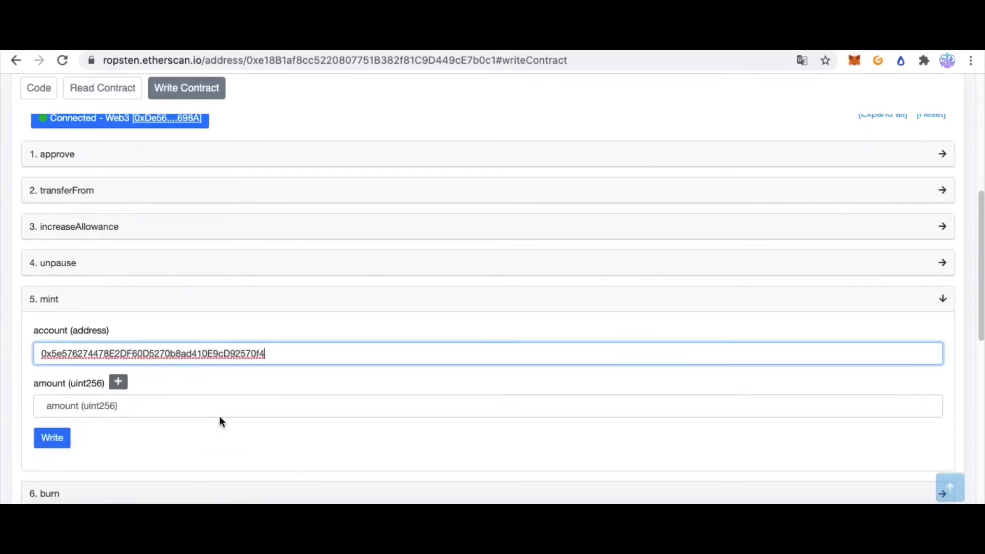
{"action": "left_click", "coordinate": [163, 401]}
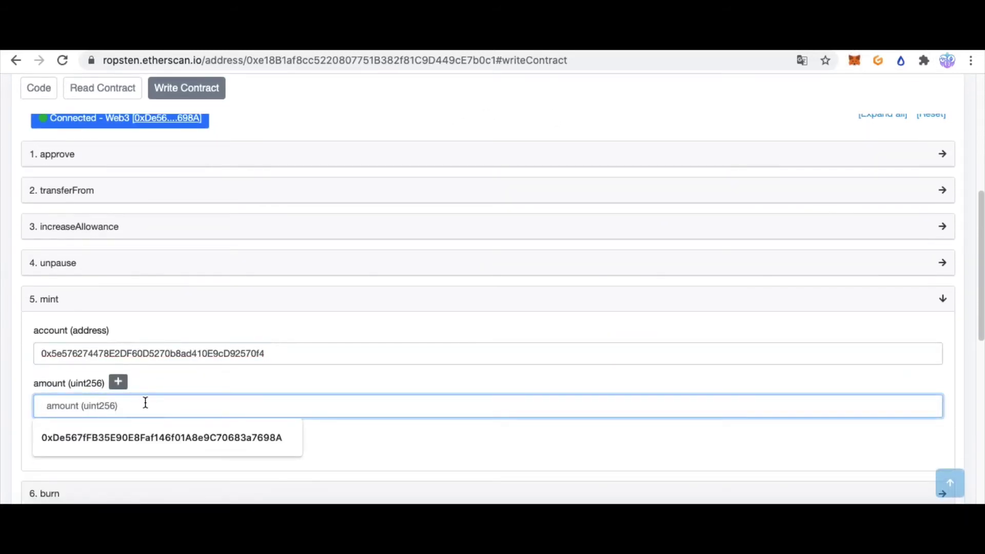
{"action": "left_click", "coordinate": [118, 382]}
{"action": "left_click", "coordinate": [540, 188]}
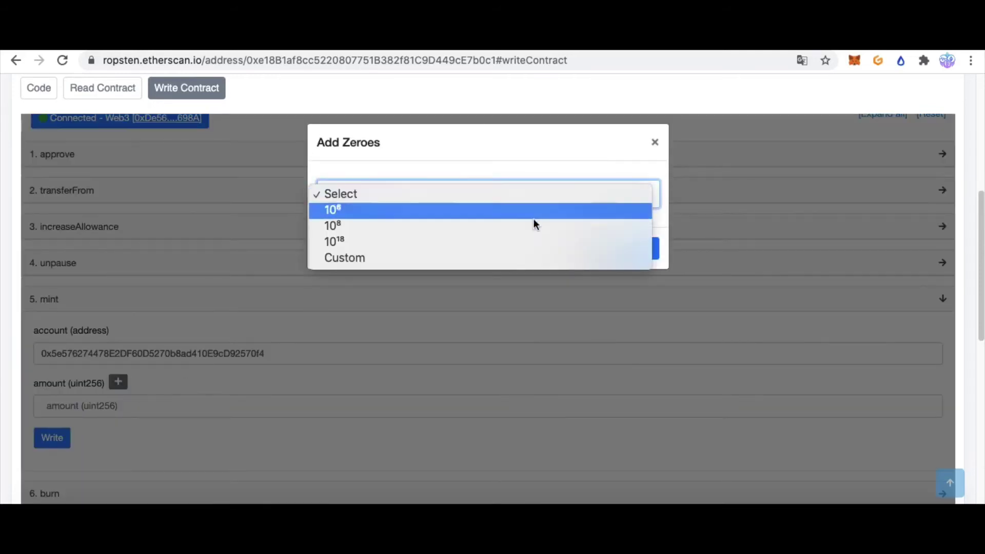
{"action": "left_click", "coordinate": [511, 242]}
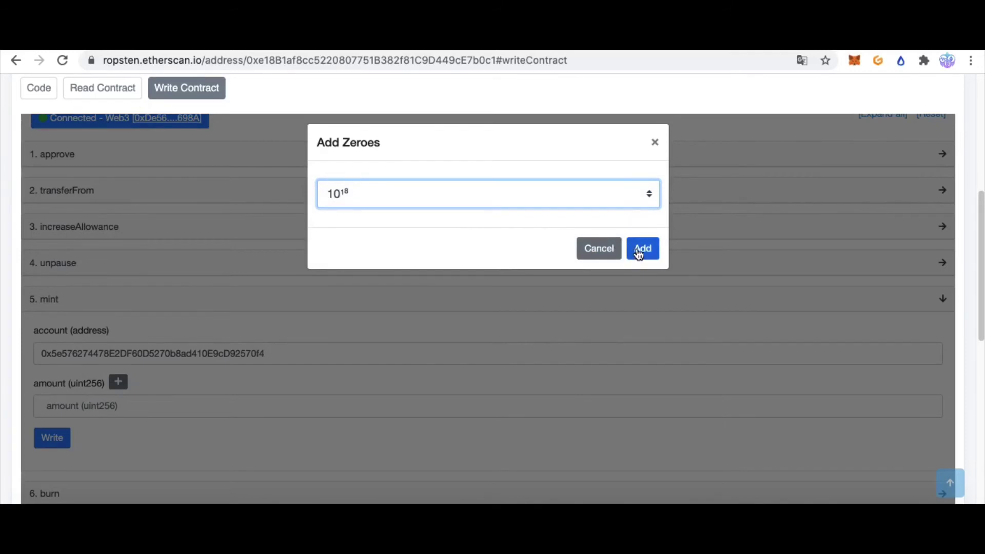
{"action": "left_click", "coordinate": [642, 249]}
Review the address and amount, then submit the mint, which returns the invalid Ethereum address error
{"action": "left_click", "coordinate": [167, 404]}
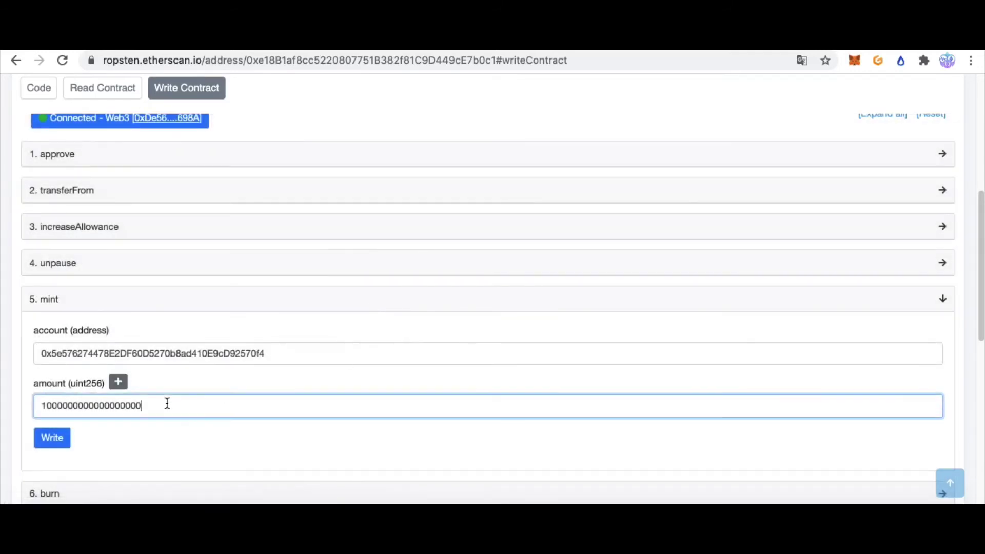
{"action": "key", "text": "ctrl+a"}
{"action": "left_click", "coordinate": [103, 408]}
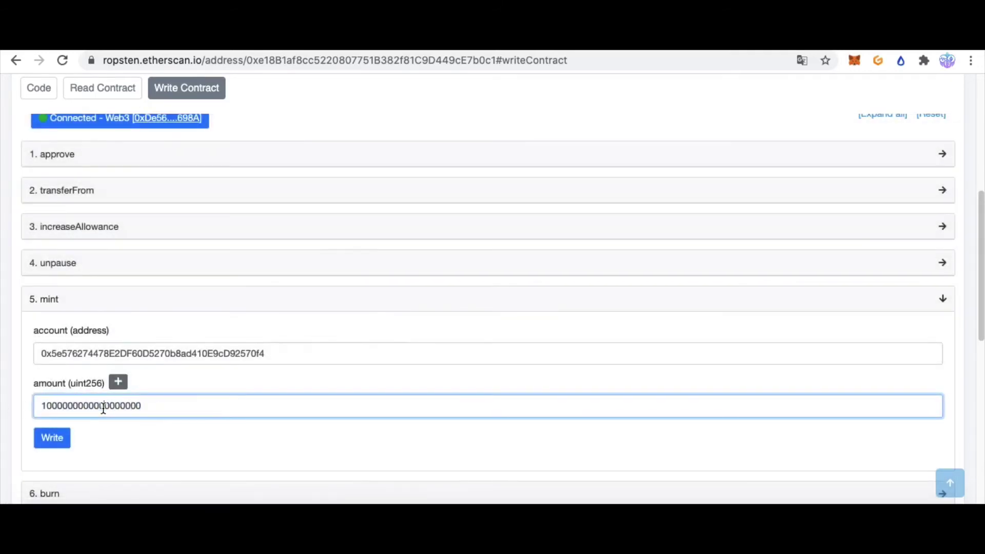
{"action": "left_click_drag", "start_coordinate": [192, 406], "coordinate": [0, 408]}
{"action": "left_click", "coordinate": [181, 406]}
{"action": "double_click", "coordinate": [77, 351]}
{"action": "key", "text": "ctrl+c"}
{"action": "double_click", "coordinate": [140, 403]}
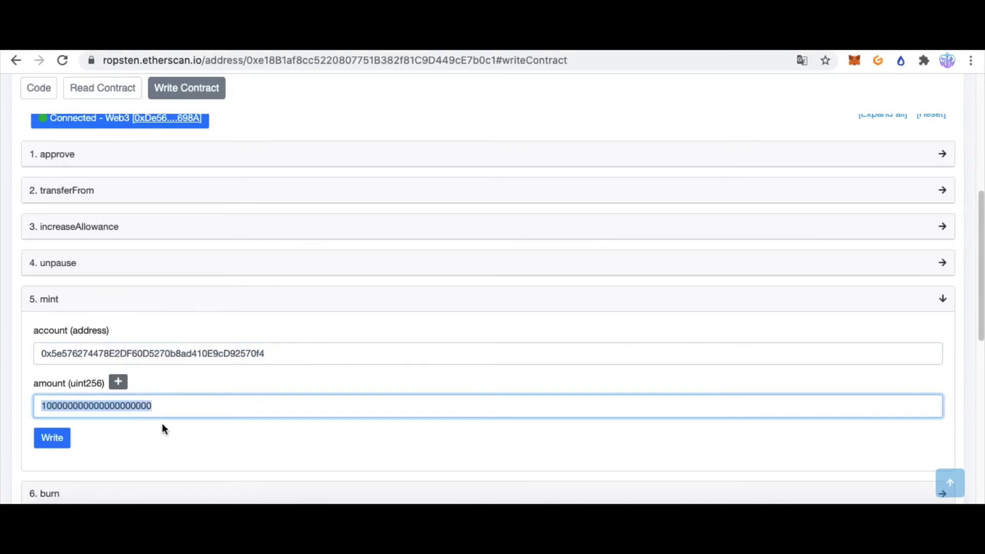
{"action": "left_click", "coordinate": [152, 438]}
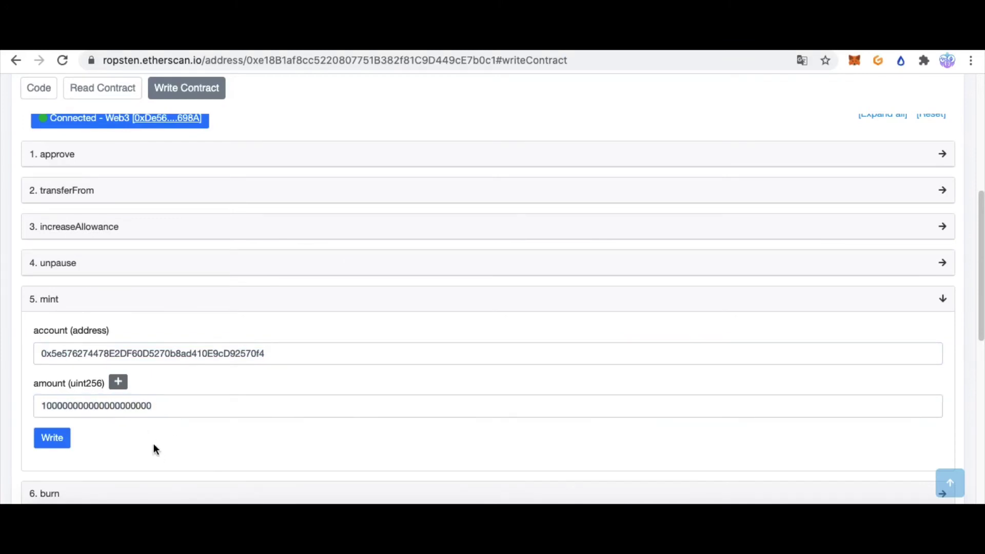
{"action": "left_click", "coordinate": [67, 437]}
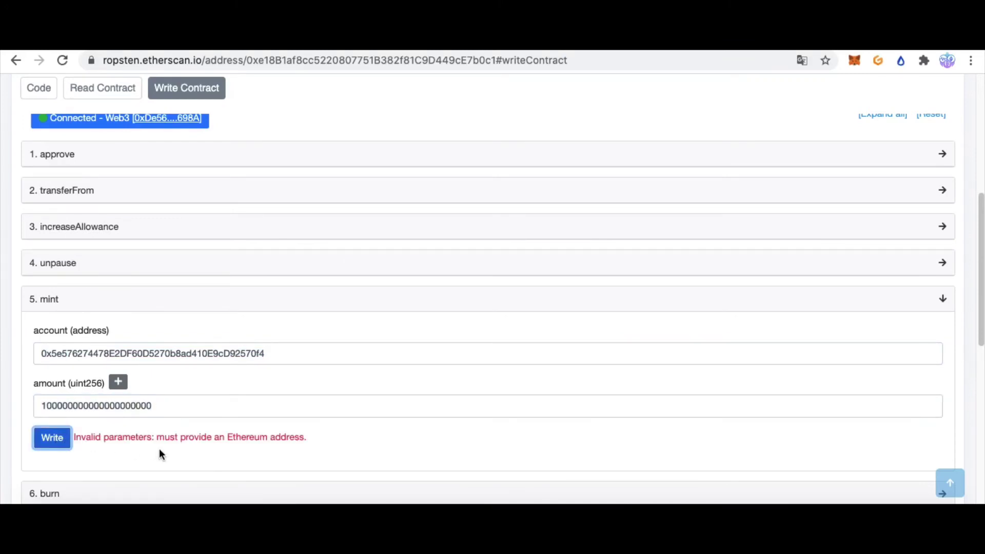
Paste Account 2's address from MetaMask over the account field and resubmit the mint
{"action": "left_click_drag", "start_coordinate": [274, 436], "coordinate": [178, 432]}
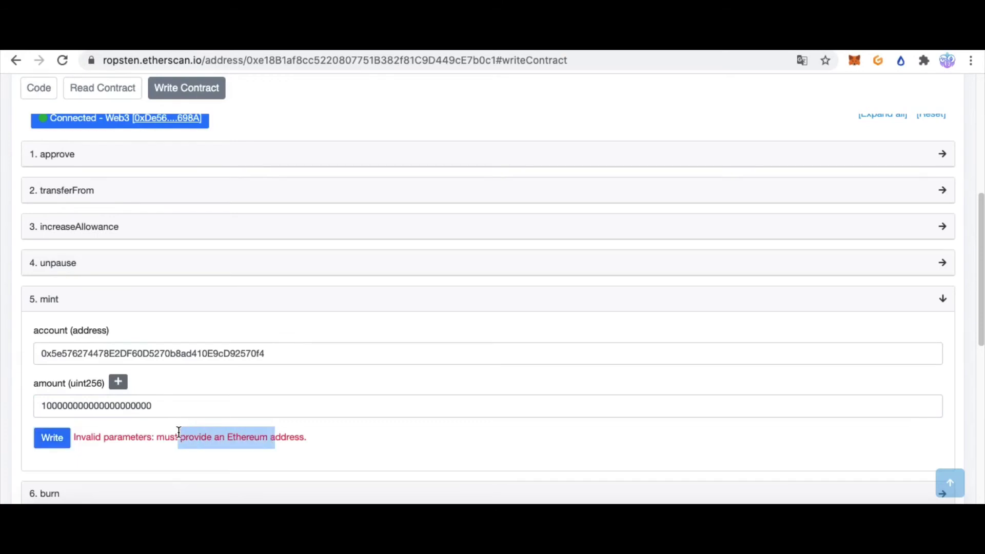
{"action": "left_click", "coordinate": [264, 356]}
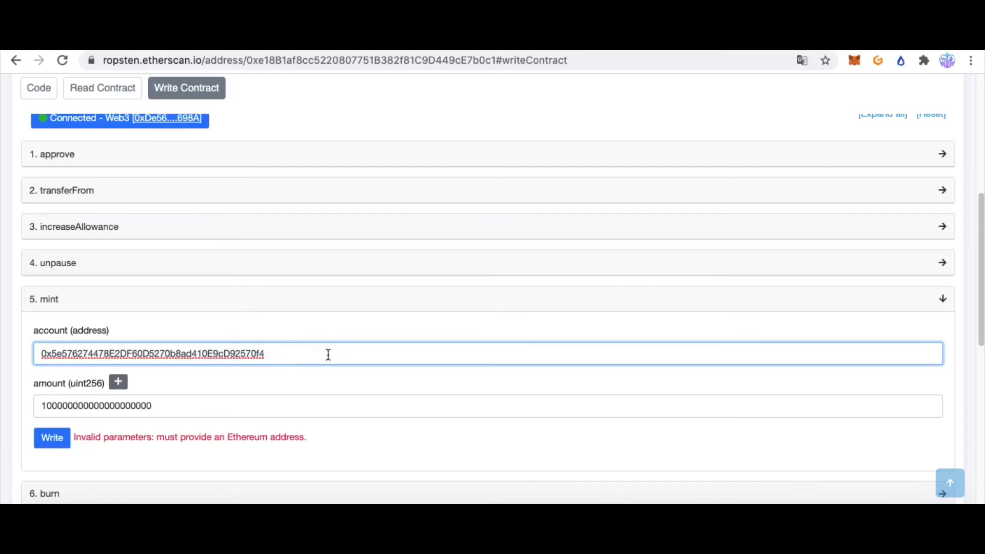
{"action": "left_click", "coordinate": [853, 61]}
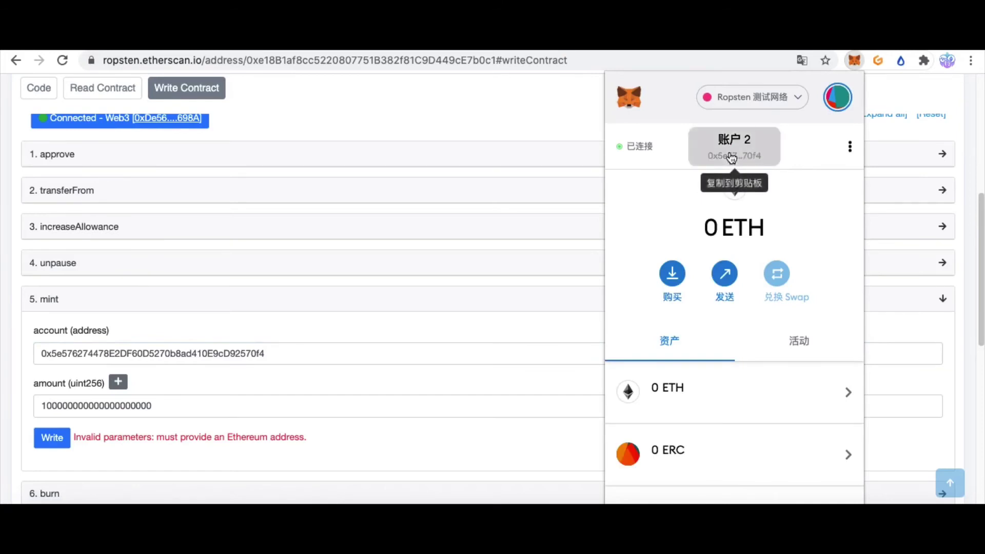
{"action": "left_click", "coordinate": [195, 349]}
{"action": "double_click", "coordinate": [309, 352]}
{"action": "key", "text": "ctrl+v"}
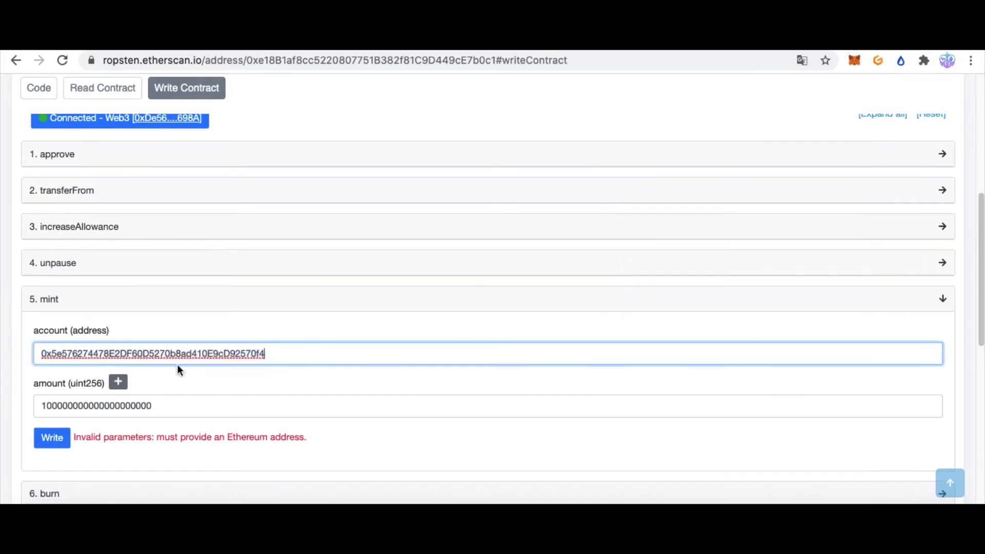
{"action": "left_click", "coordinate": [48, 450]}
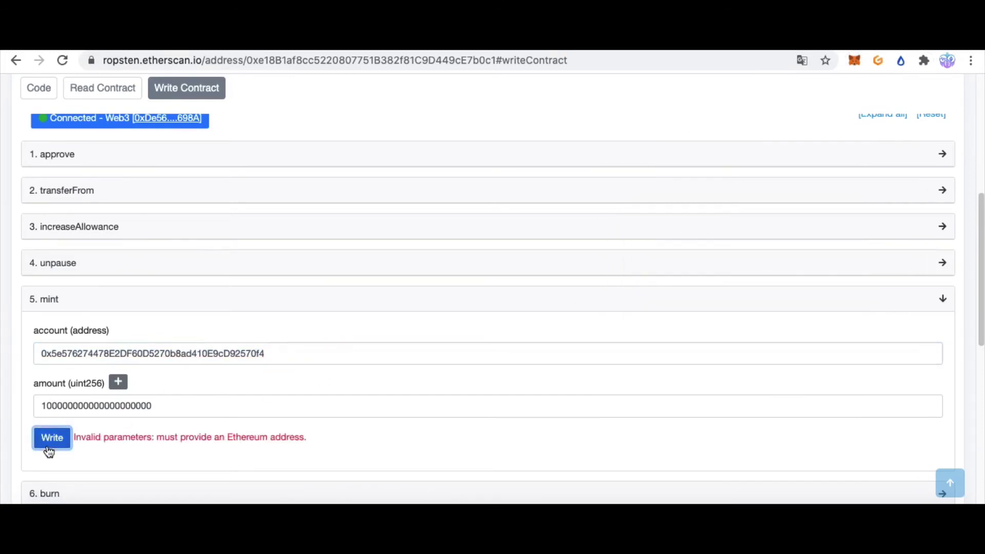
{"action": "left_click_drag", "start_coordinate": [149, 439], "coordinate": [250, 440]}
{"action": "left_click", "coordinate": [269, 450]}
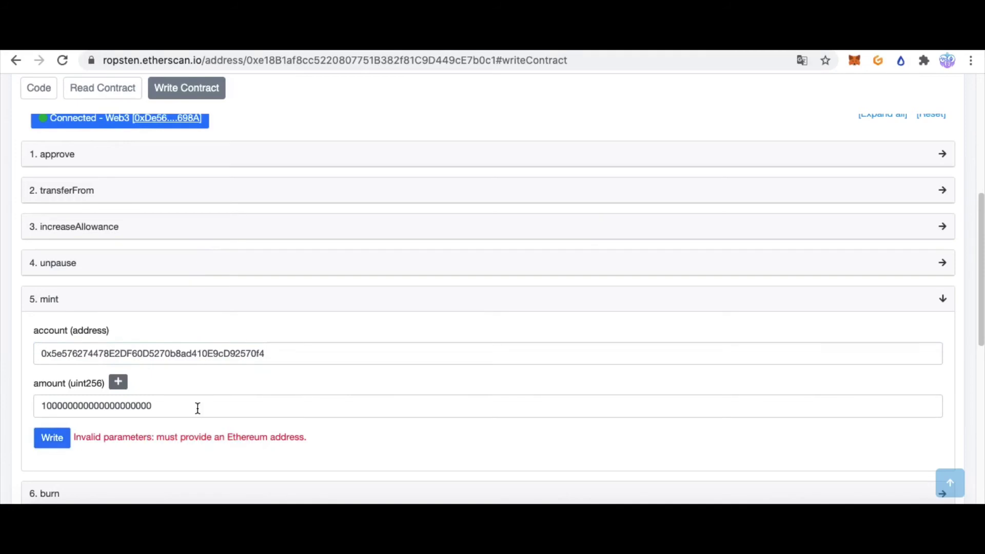
{"action": "scroll", "coordinate": [197, 407], "scroll_direction": "down", "scroll_amount": 1}
{"action": "double_click", "coordinate": [281, 295]}
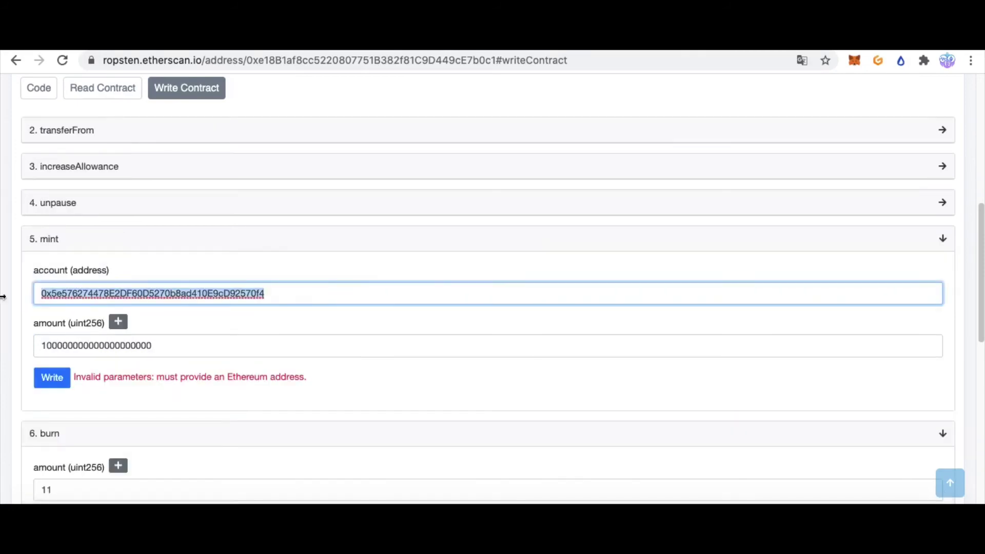
Switch the MetaMask wallet to Account 1
{"action": "left_click", "coordinate": [854, 60]}
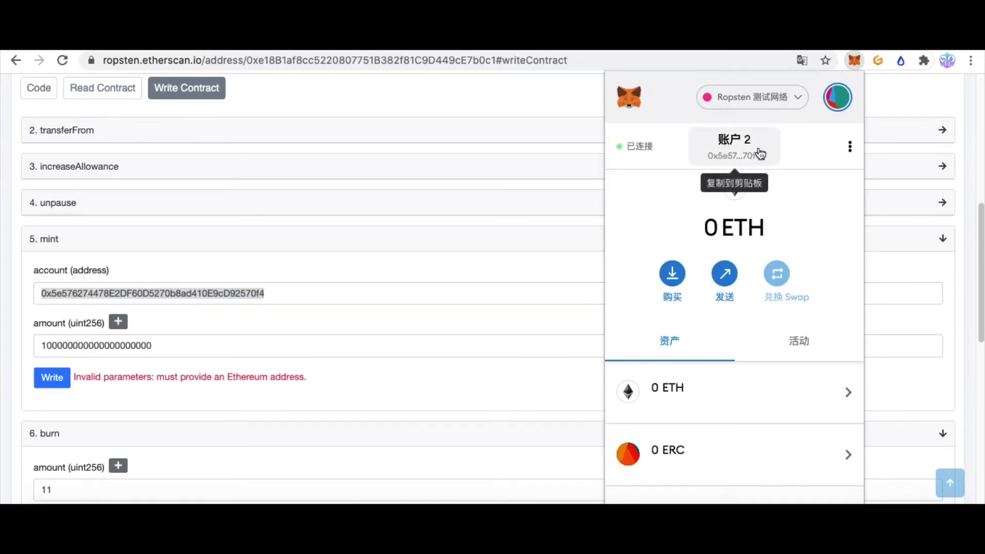
{"action": "left_click", "coordinate": [837, 97]}
{"action": "left_click", "coordinate": [745, 203]}
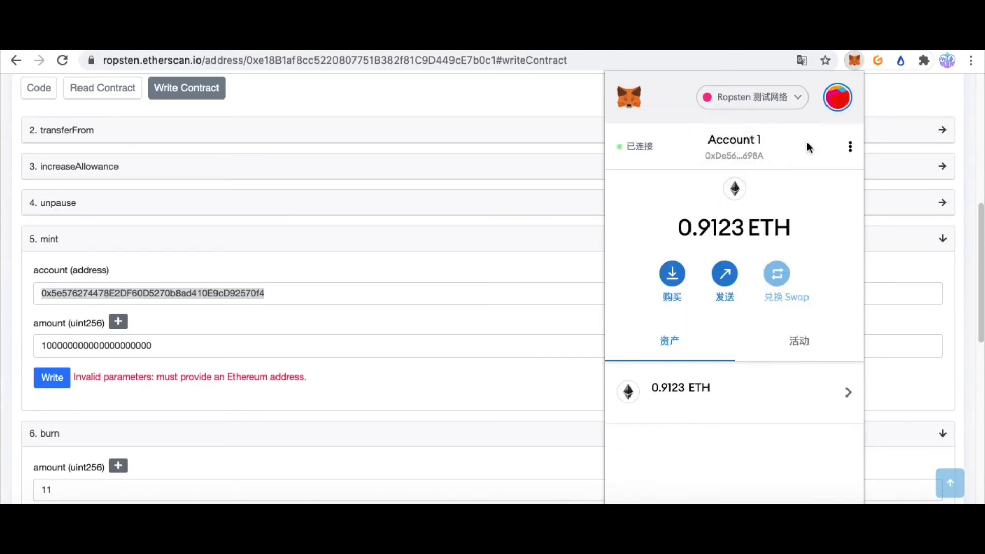
{"action": "left_click", "coordinate": [433, 288]}
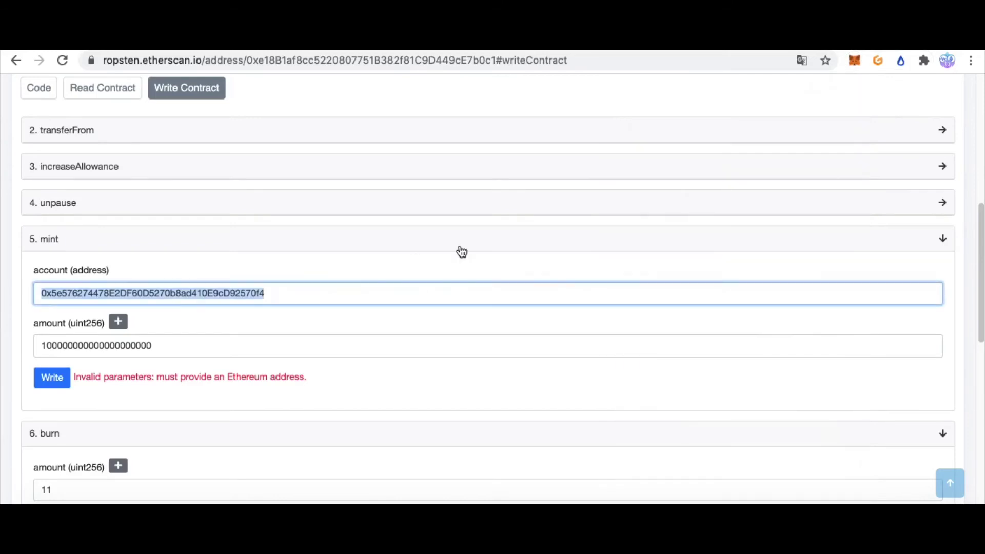
Submit the mint to Account 2, confirm it at 0.000106 ETH gas, and reject the repeat request
{"action": "left_click", "coordinate": [278, 300]}
{"action": "double_click", "coordinate": [287, 293]}
{"action": "left_click", "coordinate": [297, 295]}
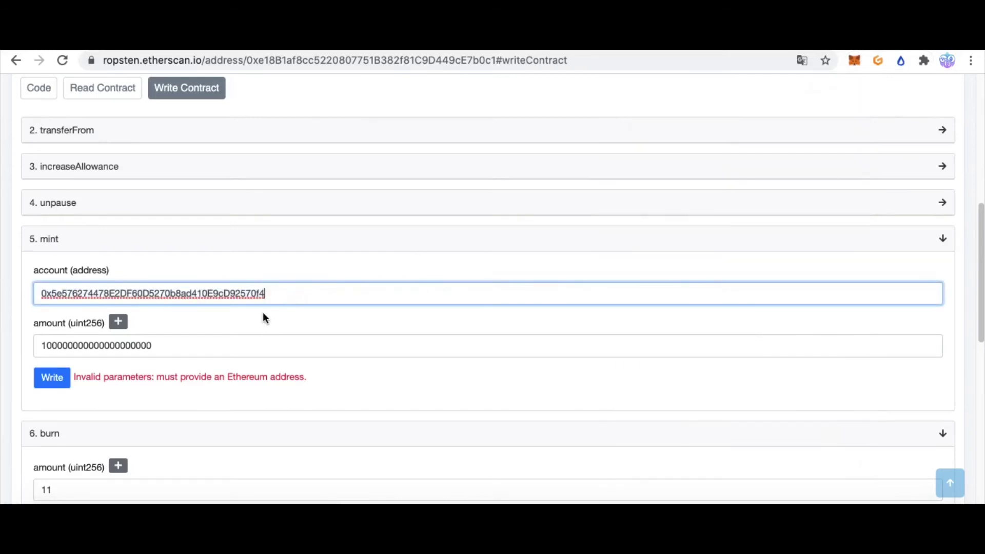
{"action": "left_click", "coordinate": [58, 382]}
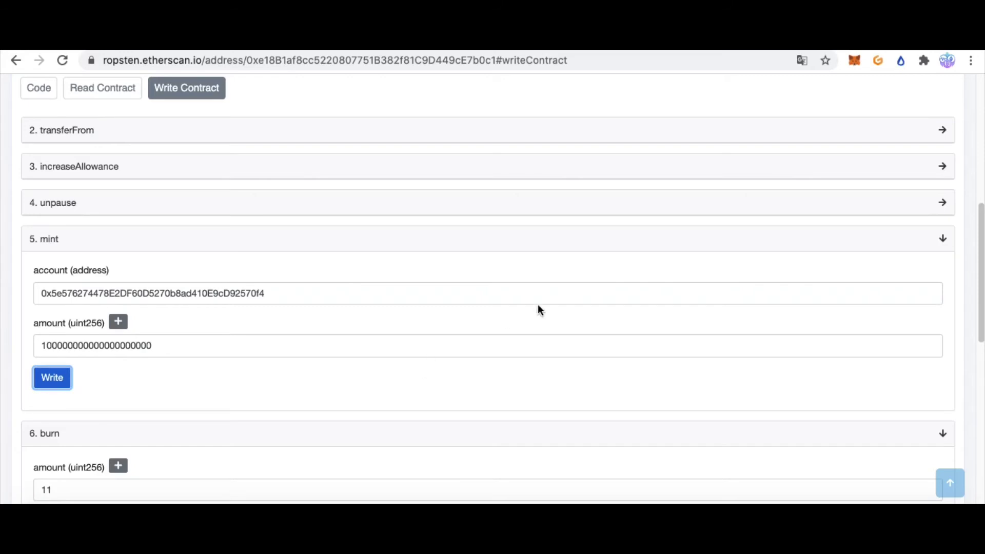
{"action": "left_click", "coordinate": [189, 348]}
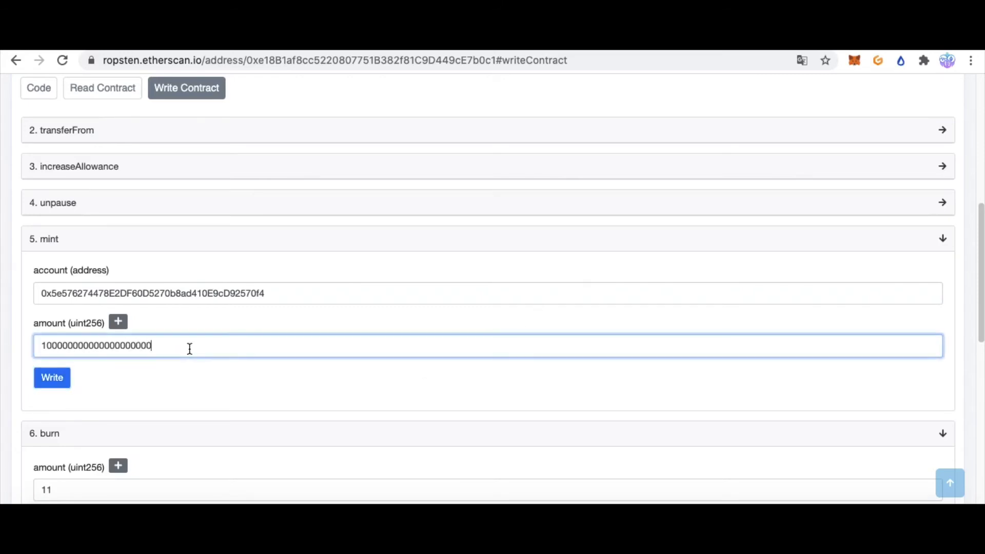
{"action": "left_click", "coordinate": [273, 298]}
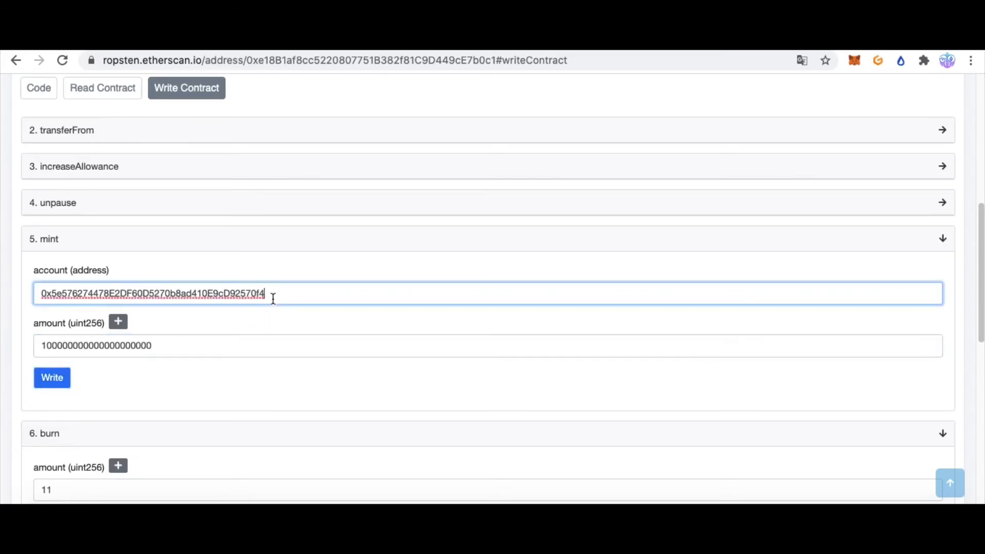
{"action": "left_click", "coordinate": [55, 381]}
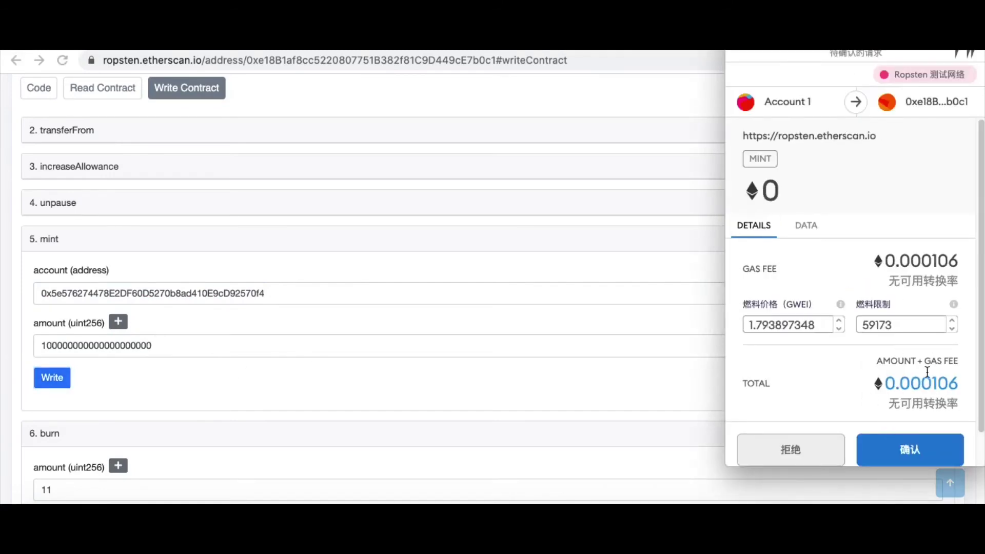
{"action": "left_click", "coordinate": [915, 444]}
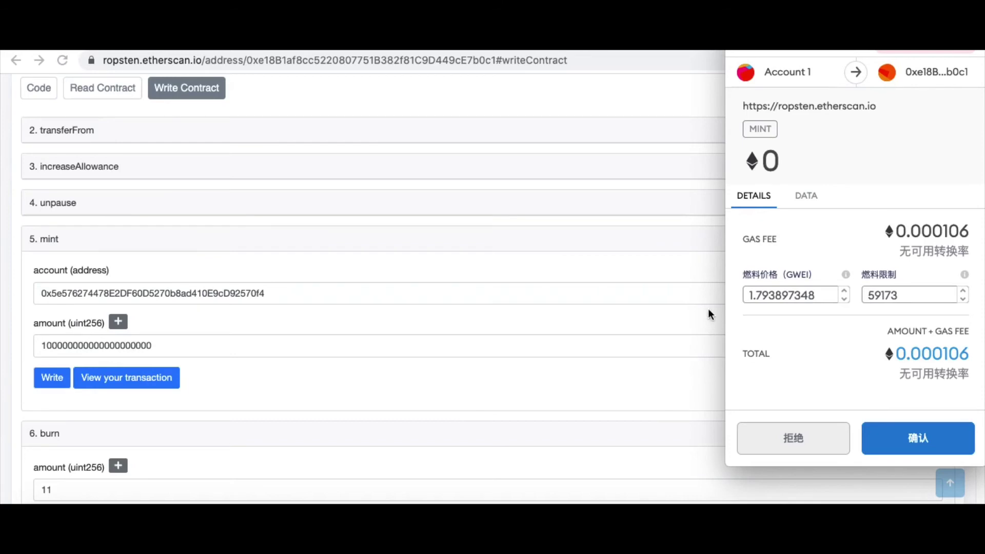
{"action": "left_click", "coordinate": [809, 454]}
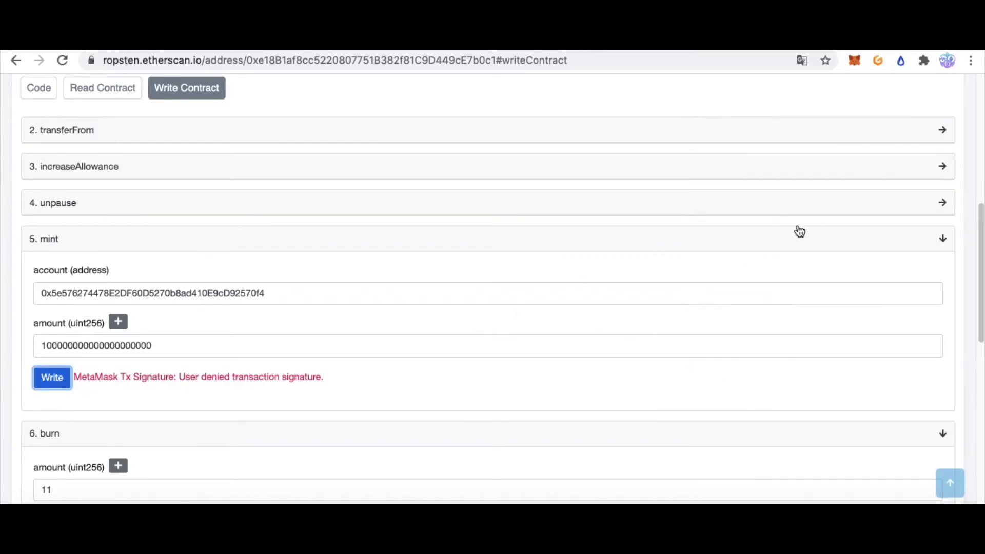
Switch MetaMask to Account 2 and check its appl balance of 211
{"action": "key", "text": "alt+shift+m"}
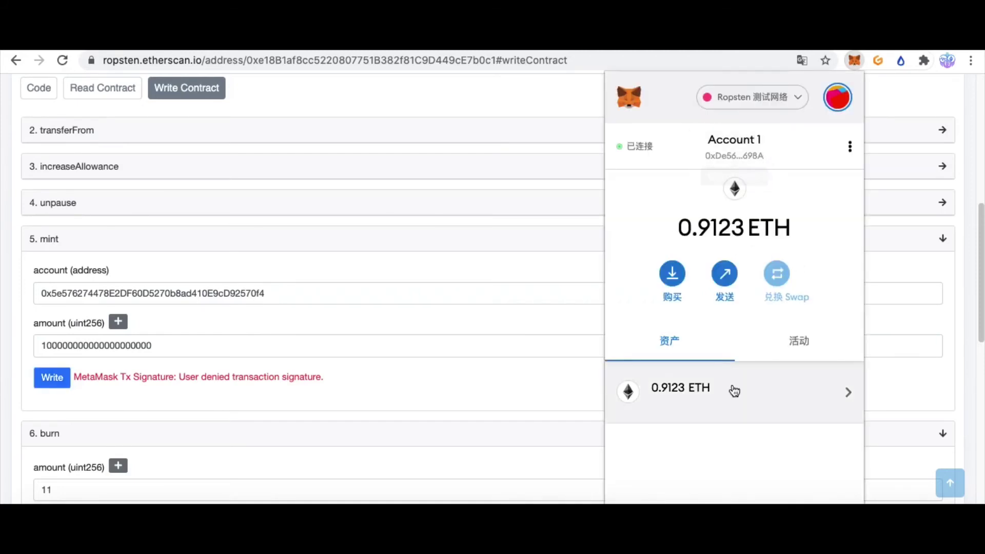
{"action": "left_click", "coordinate": [843, 105]}
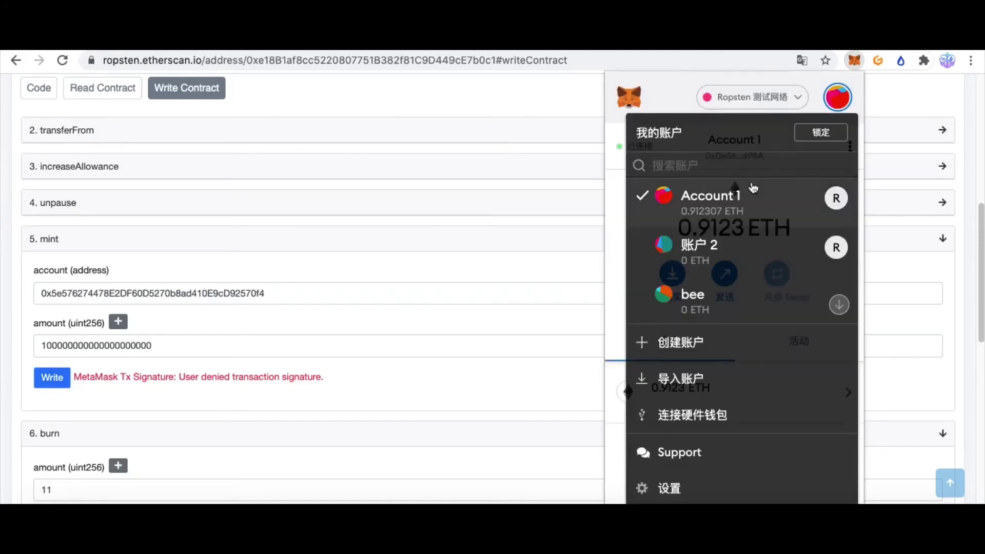
{"action": "left_click", "coordinate": [711, 241]}
{"action": "scroll", "coordinate": [758, 354], "scroll_direction": "down", "scroll_amount": 3}
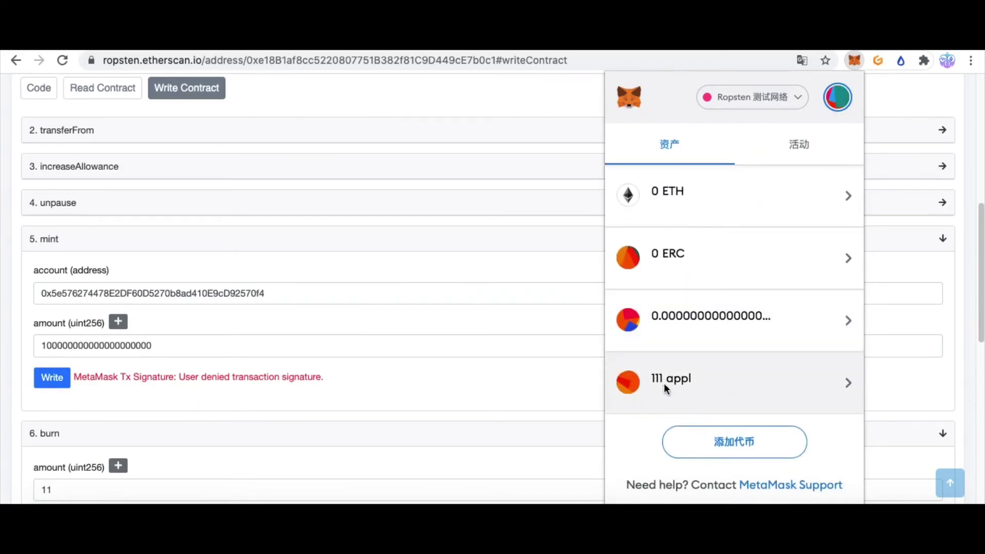
{"action": "left_click", "coordinate": [665, 389]}
{"action": "left_click", "coordinate": [624, 145]}
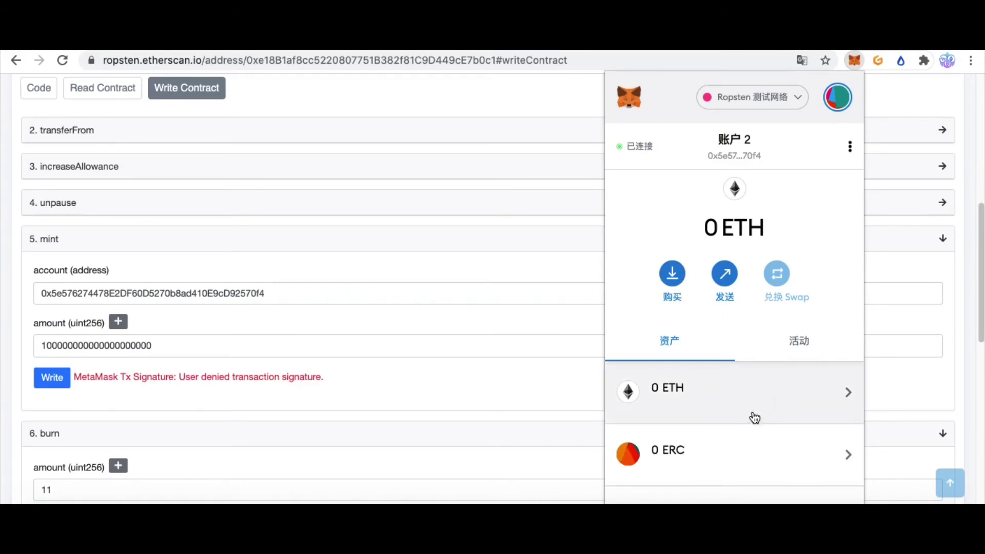
{"action": "scroll", "coordinate": [754, 411], "scroll_direction": "down", "scroll_amount": 3}
{"action": "left_click", "coordinate": [705, 390]}
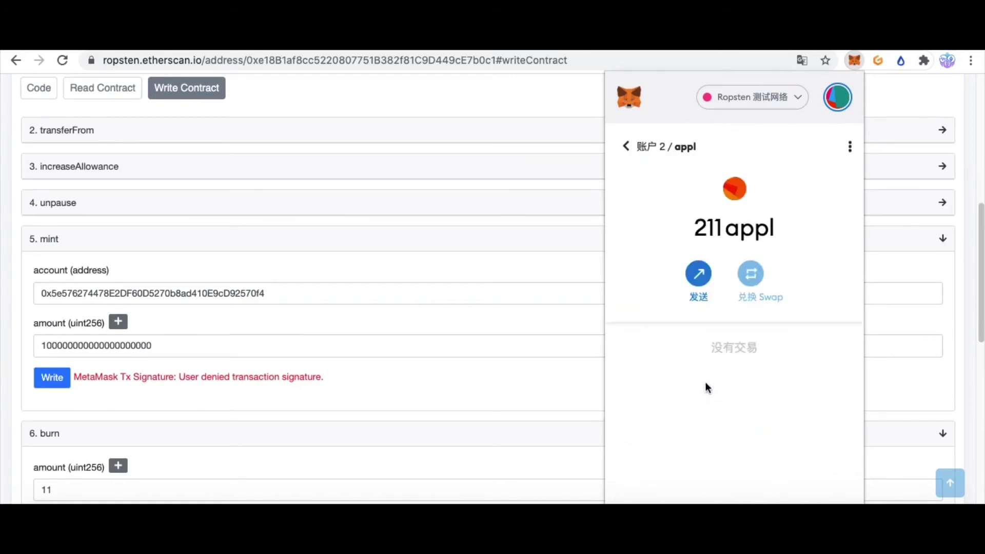
{"action": "left_click_drag", "start_coordinate": [706, 229], "coordinate": [787, 232]}
{"action": "left_click", "coordinate": [707, 228]}
{"action": "left_click_drag", "start_coordinate": [694, 228], "coordinate": [816, 232]}
{"action": "left_click", "coordinate": [758, 243]}
{"action": "double_click", "coordinate": [768, 233]}
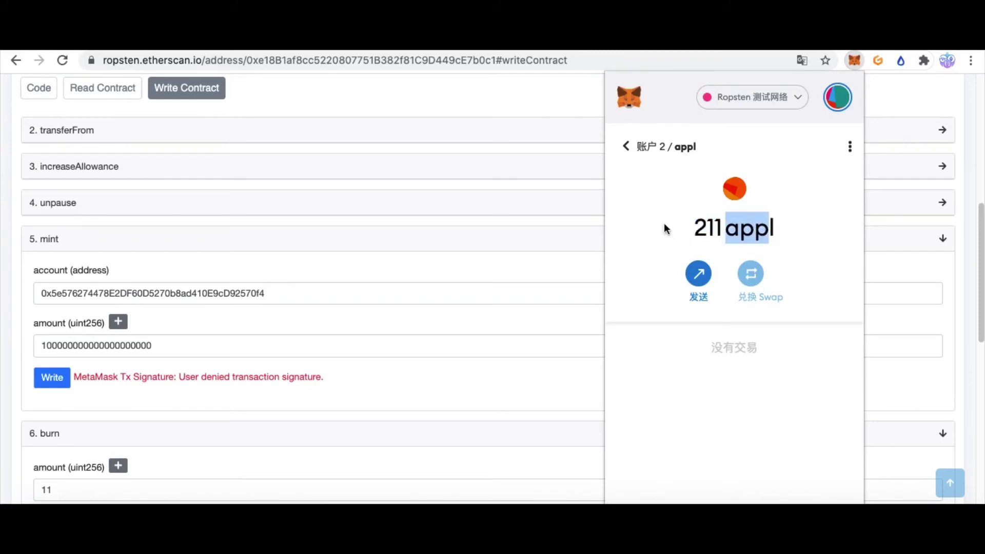
{"action": "triple_click", "coordinate": [716, 234]}
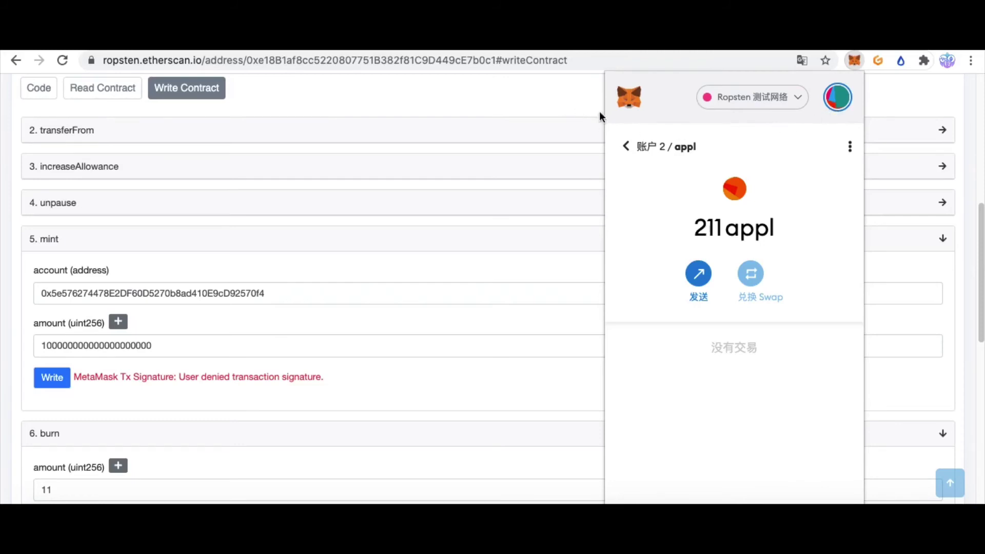
Switch to Account 1, check its remaining appl balance and Mint entry, then close the wallet
{"action": "left_click", "coordinate": [833, 101]}
{"action": "left_click", "coordinate": [721, 202]}
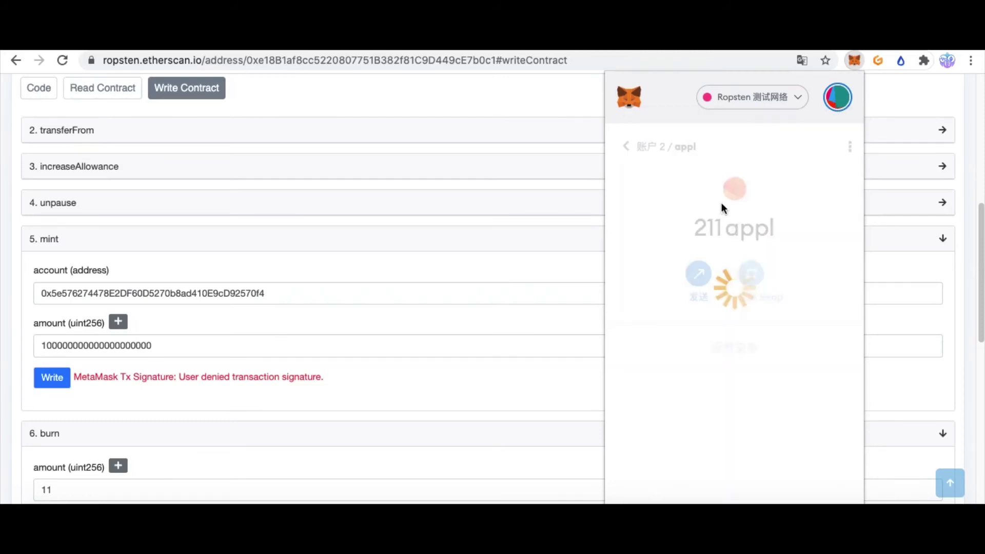
{"action": "mouse_move", "coordinate": [644, 228]}
{"action": "left_mouse_down"}
{"action": "mouse_move", "coordinate": [800, 232]}
{"action": "mouse_move", "coordinate": [631, 235]}
{"action": "left_mouse_up"}
{"action": "left_click", "coordinate": [801, 232]}
{"action": "left_click", "coordinate": [635, 232]}
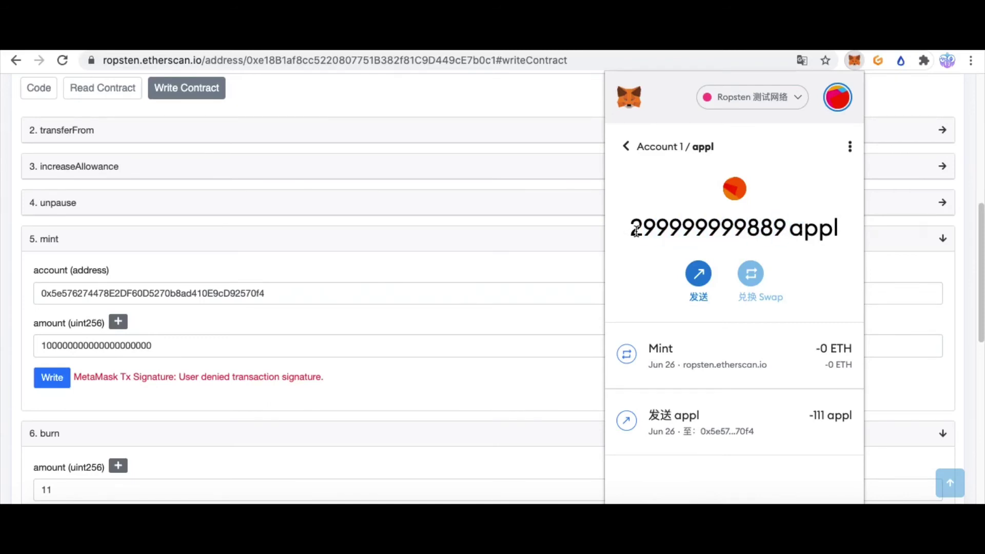
{"action": "left_click", "coordinate": [545, 107]}
{"action": "left_click_drag", "start_coordinate": [281, 292], "coordinate": [23, 296]}
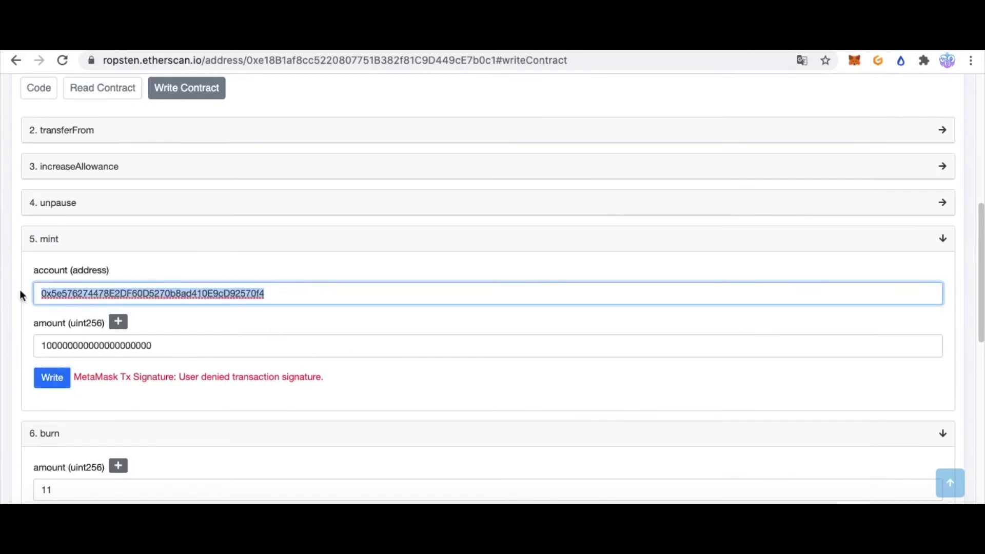
Collapse the mint and burn functions and expand addPauser
{"action": "left_click", "coordinate": [319, 293]}
{"action": "left_click_drag", "start_coordinate": [327, 296], "coordinate": [3, 291]}
{"action": "key", "text": "super+c"}
{"action": "left_click", "coordinate": [331, 295]}
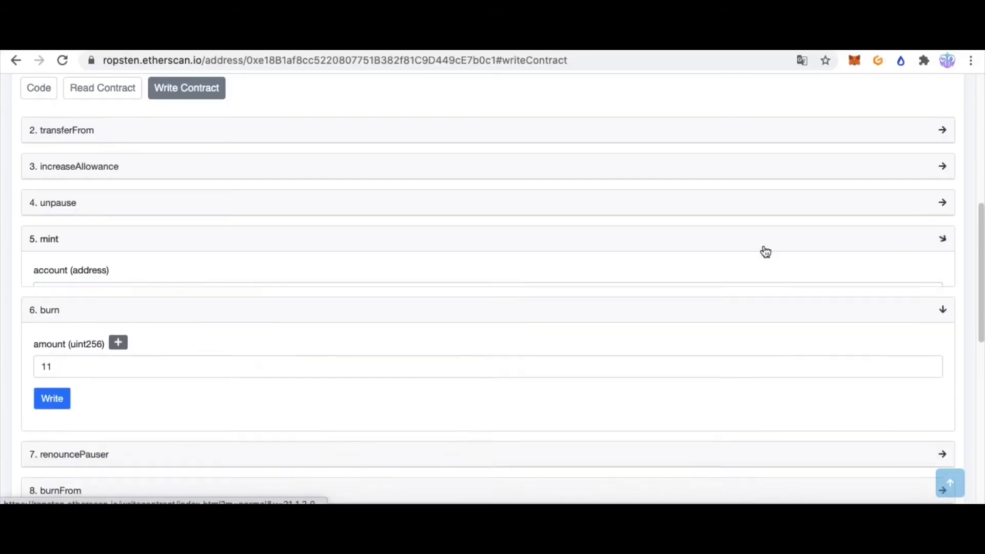
{"action": "left_click", "coordinate": [763, 249]}
{"action": "left_click", "coordinate": [940, 277]}
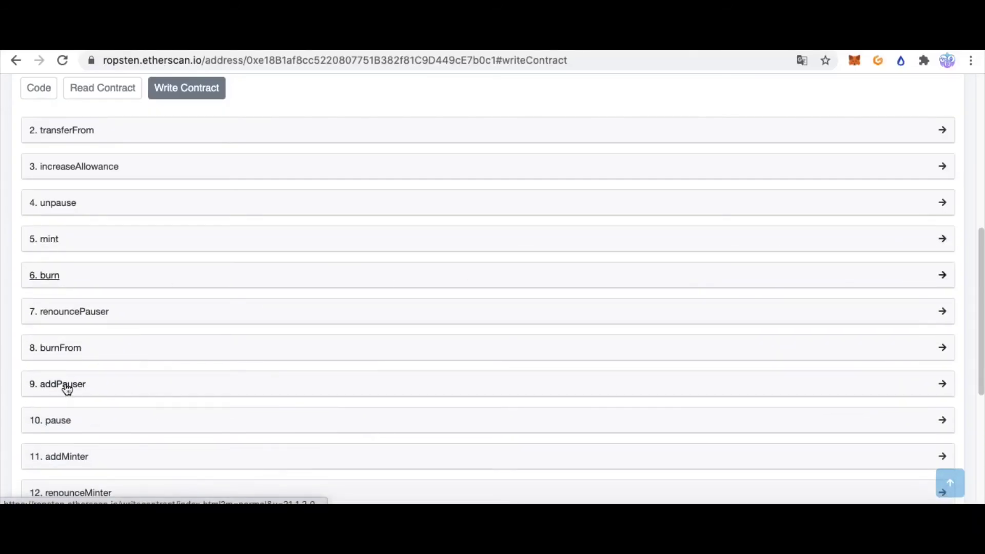
{"action": "left_click", "coordinate": [65, 385]}
{"action": "scroll", "coordinate": [154, 405], "scroll_direction": "down", "scroll_amount": 1}
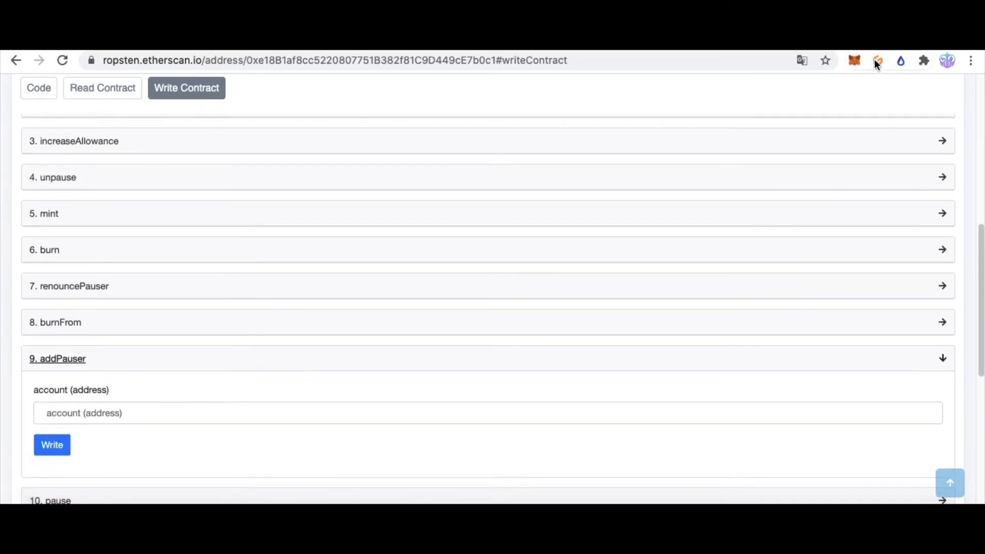
Check Account 1's 0.9122 ETH in MetaMask, then collapse addPauser and expand addMinter
{"action": "key", "text": "alt+shift+m"}
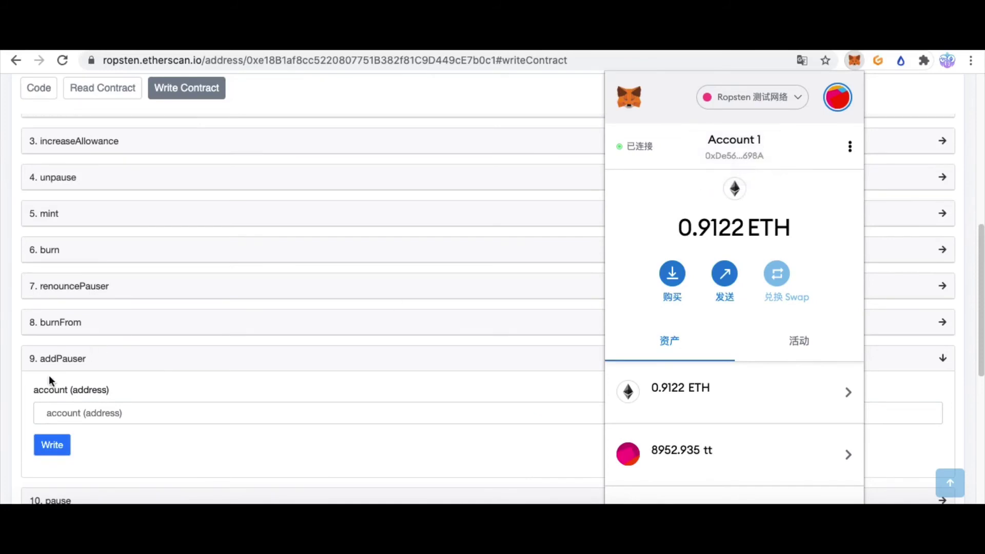
{"action": "left_click", "coordinate": [202, 362]}
{"action": "left_click", "coordinate": [505, 356]}
{"action": "scroll", "coordinate": [148, 428], "scroll_direction": "down", "scroll_amount": 2}
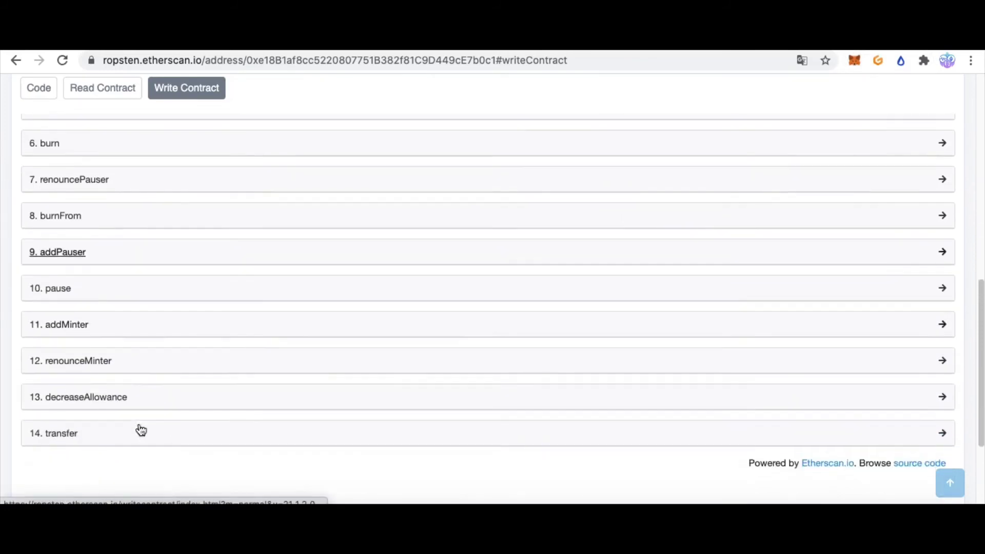
{"action": "left_click", "coordinate": [134, 331]}
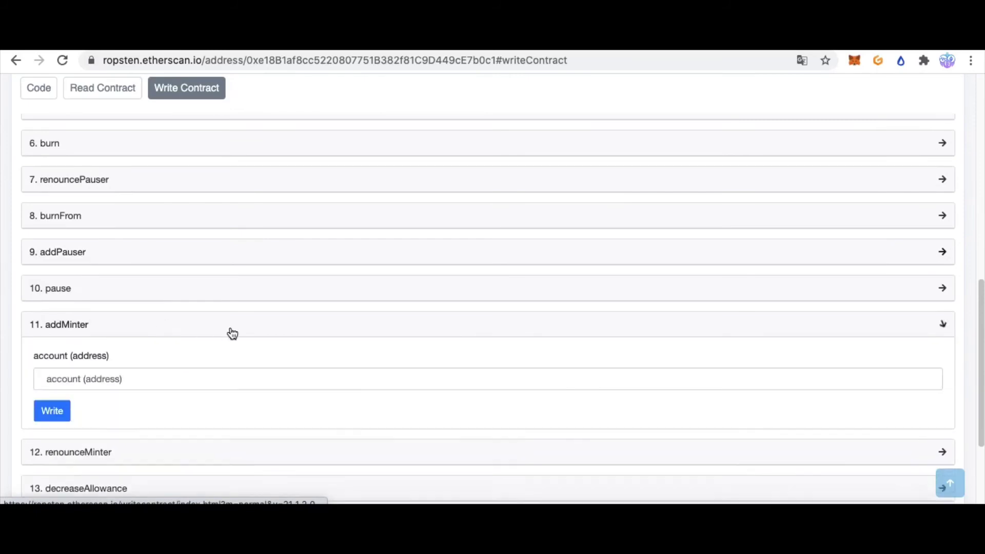
Copy Account 2's address from MetaMask and paste it into the addMinter account field
{"action": "left_click", "coordinate": [138, 377]}
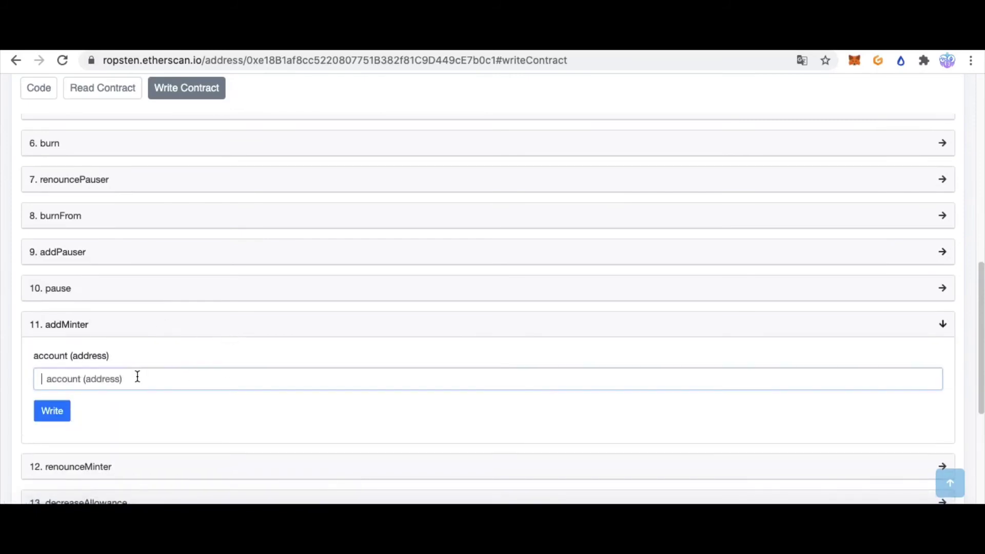
{"action": "left_click", "coordinate": [853, 62]}
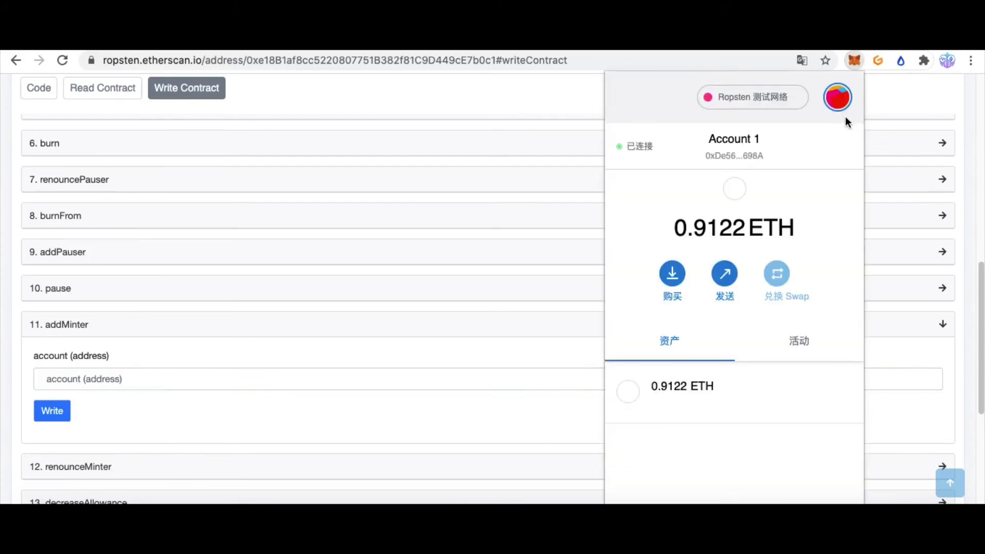
{"action": "left_click", "coordinate": [837, 98]}
{"action": "left_click", "coordinate": [698, 245]}
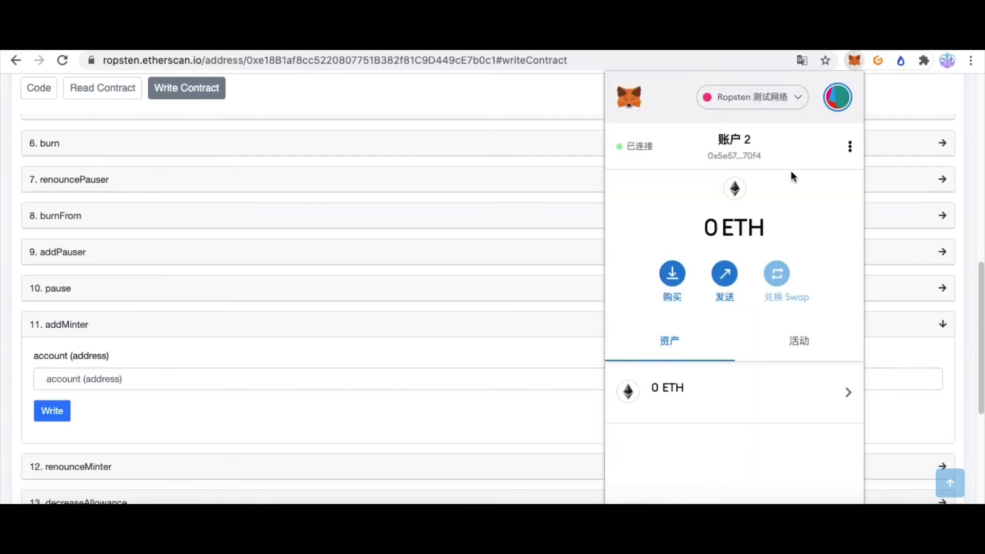
{"action": "left_click", "coordinate": [730, 153]}
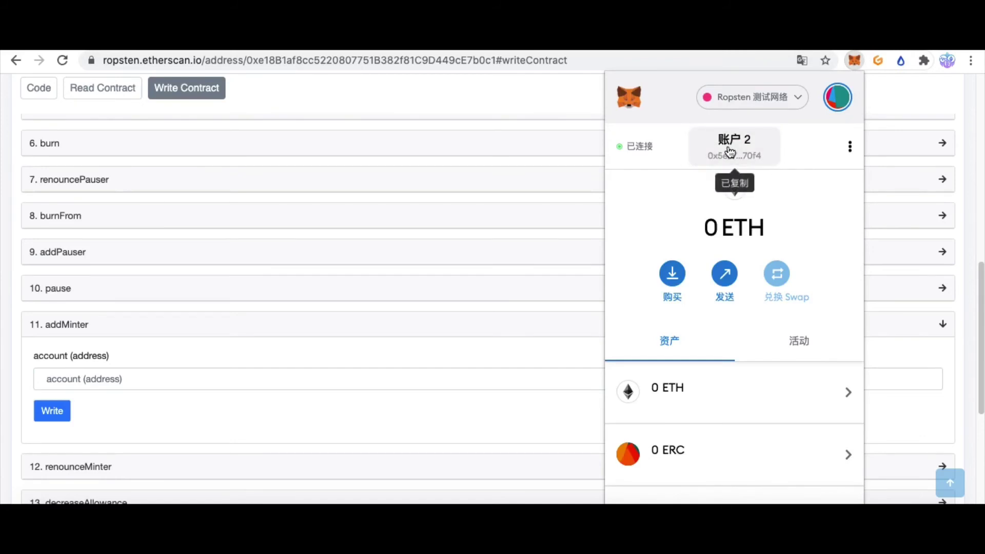
{"action": "left_click", "coordinate": [114, 379]}
{"action": "key", "text": "super+v"}
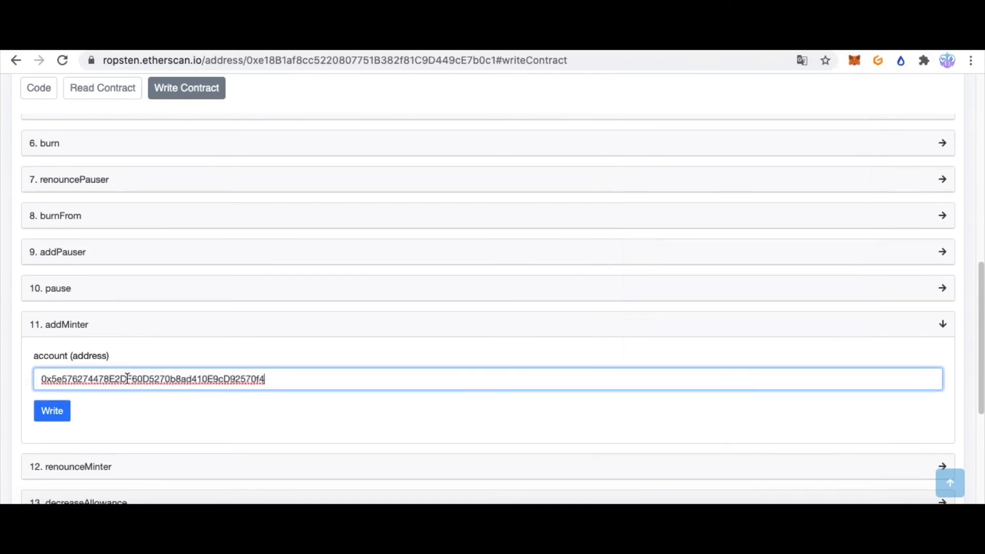
Submit the addMinter call signed by Account 1 and confirm it in MetaMask
{"action": "left_click", "coordinate": [52, 410]}
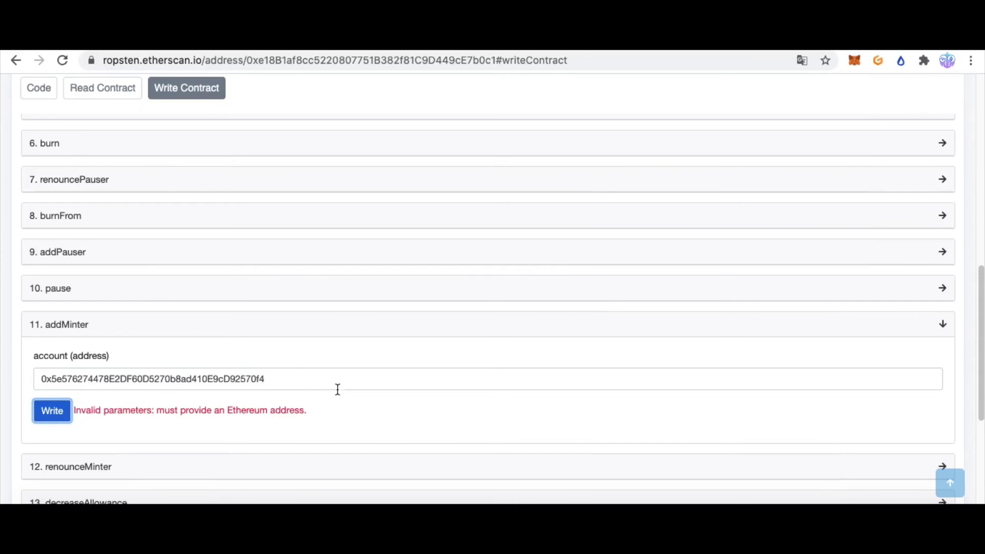
{"action": "left_click", "coordinate": [323, 358]}
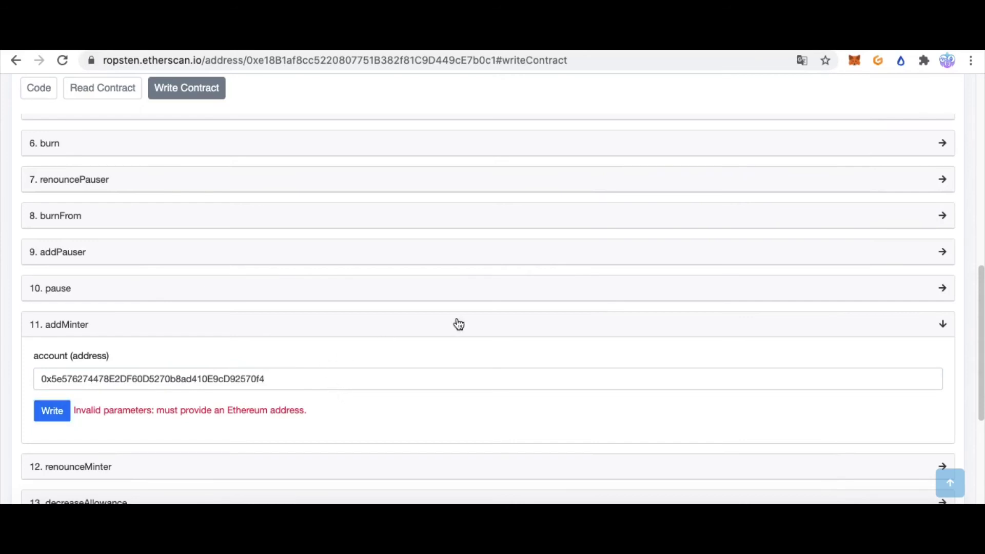
{"action": "left_click", "coordinate": [854, 63]}
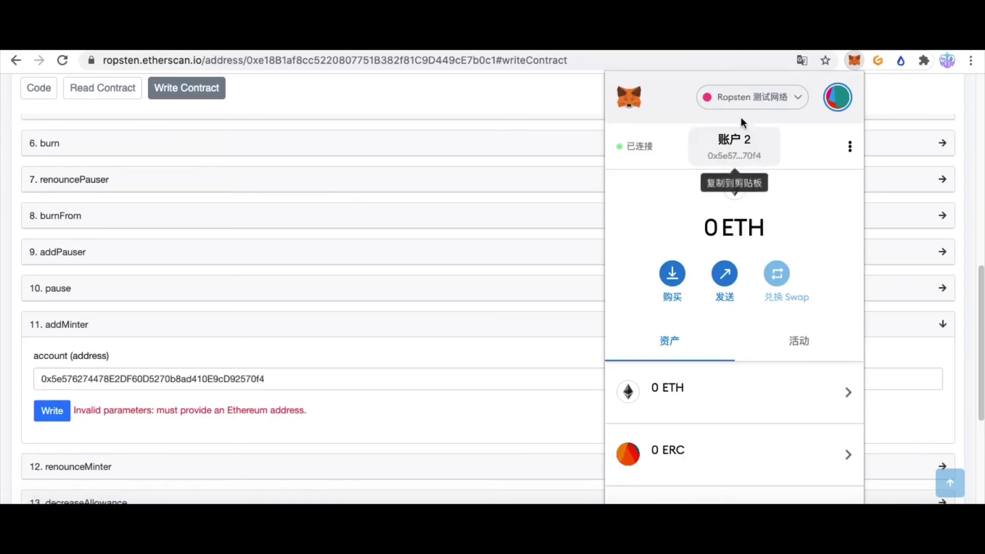
{"action": "left_click", "coordinate": [837, 97]}
{"action": "left_click", "coordinate": [699, 205]}
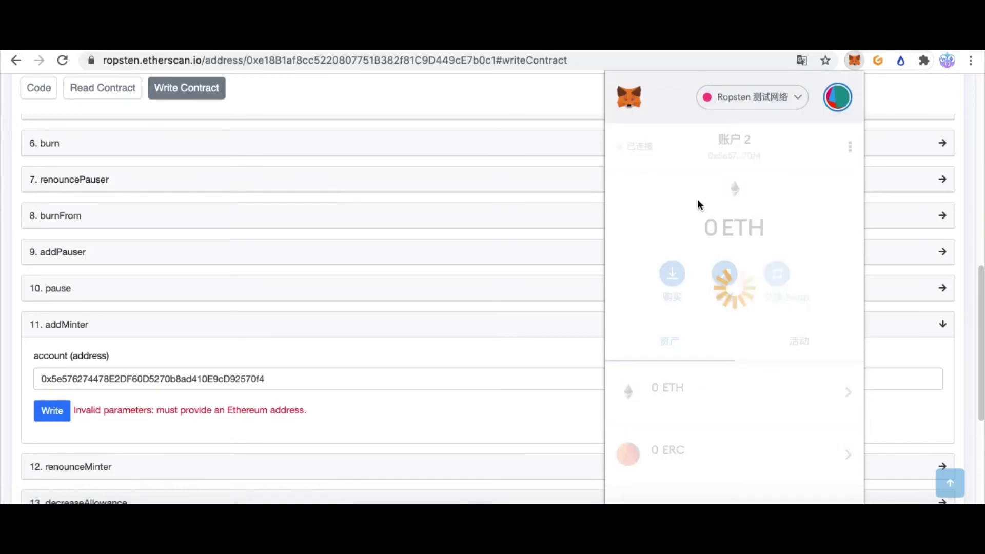
{"action": "left_click", "coordinate": [303, 404]}
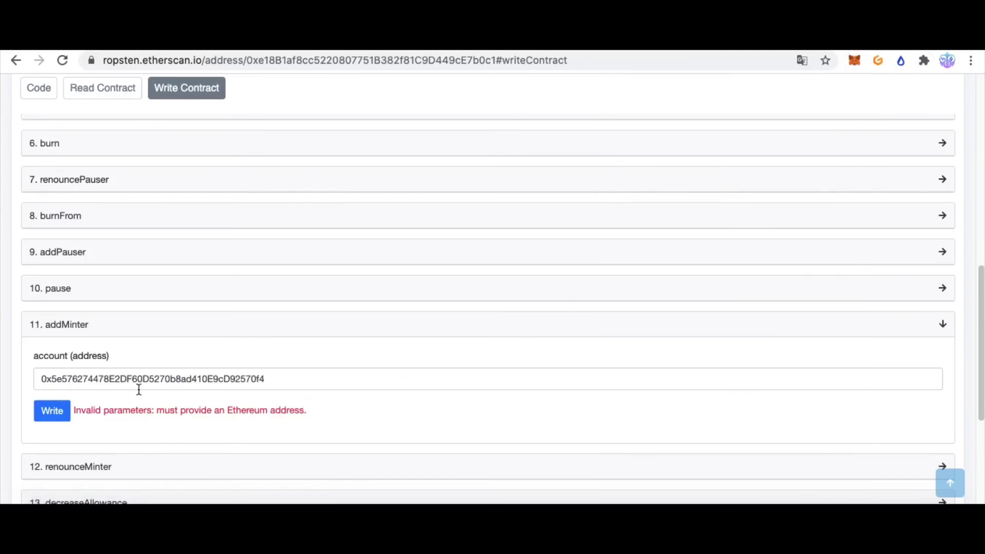
{"action": "left_click", "coordinate": [50, 413]}
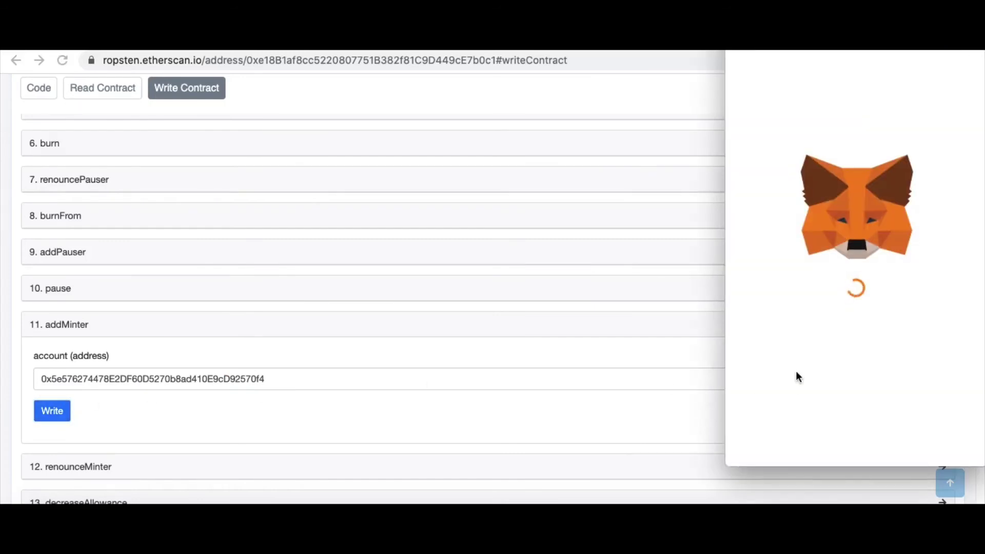
{"action": "left_click", "coordinate": [929, 438]}
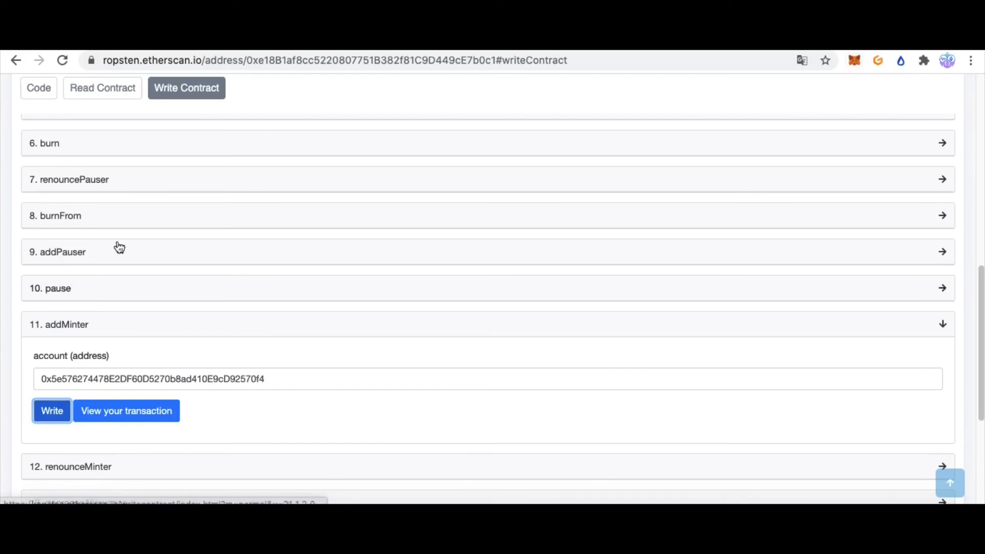
{"action": "scroll", "coordinate": [92, 153], "scroll_direction": "up", "scroll_amount": 1}
Expand the mint function and copy Account 2's address after switching MetaMask to Account 2
{"action": "left_click", "coordinate": [95, 143]}
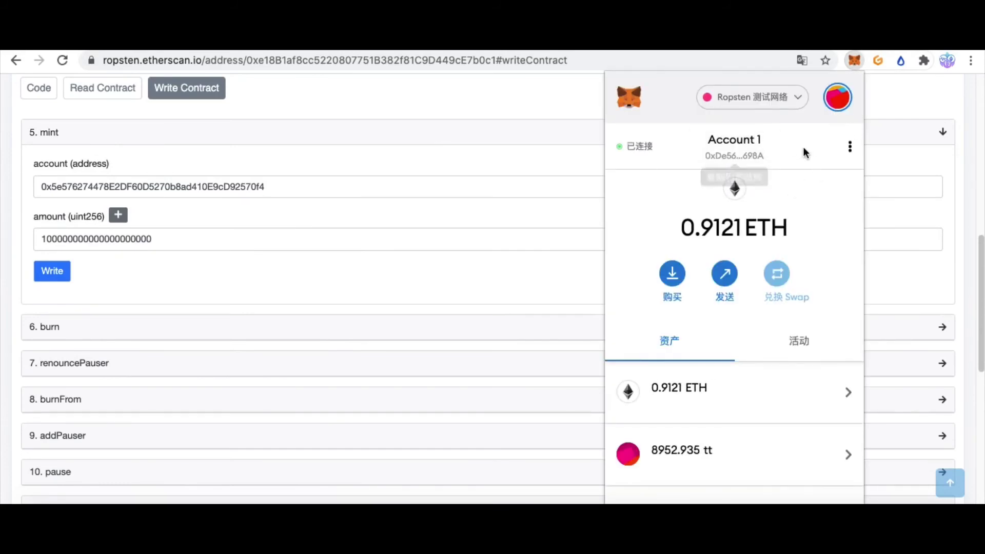
{"action": "left_click", "coordinate": [836, 102]}
{"action": "left_click", "coordinate": [770, 249]}
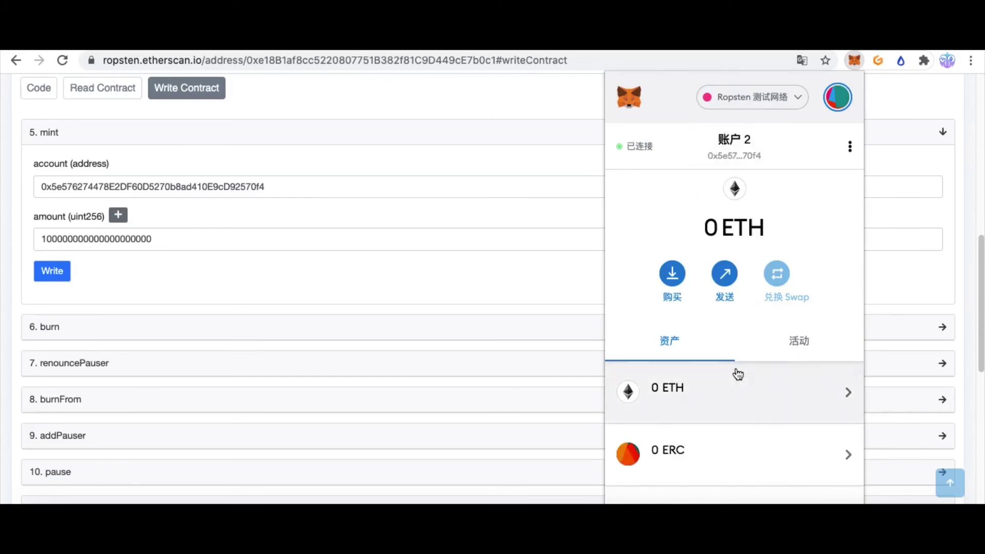
{"action": "scroll", "coordinate": [718, 379], "scroll_direction": "down", "scroll_amount": 4}
{"action": "scroll", "coordinate": [718, 359], "scroll_direction": "up", "scroll_amount": 4}
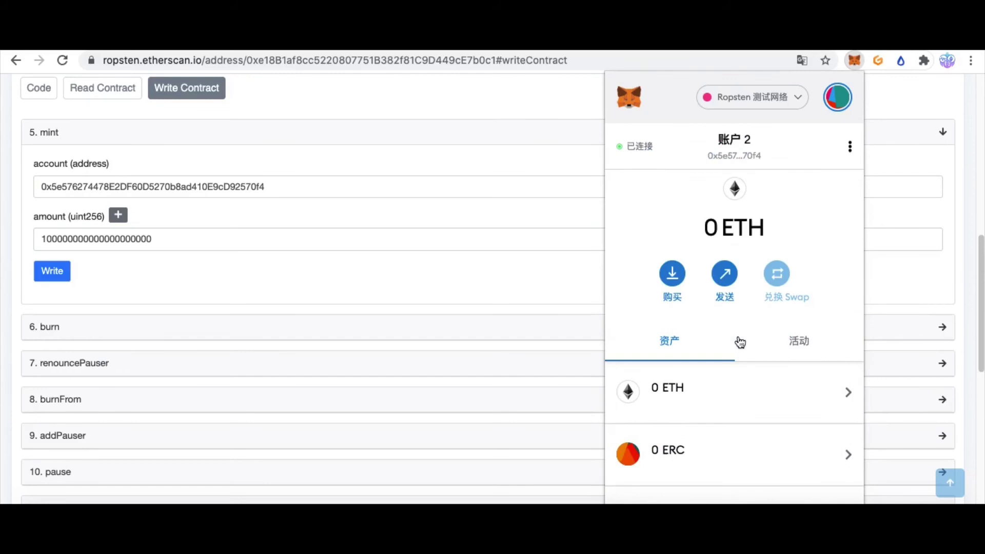
{"action": "left_click", "coordinate": [728, 150]}
{"action": "scroll", "coordinate": [736, 436], "scroll_direction": "down", "scroll_amount": 4}
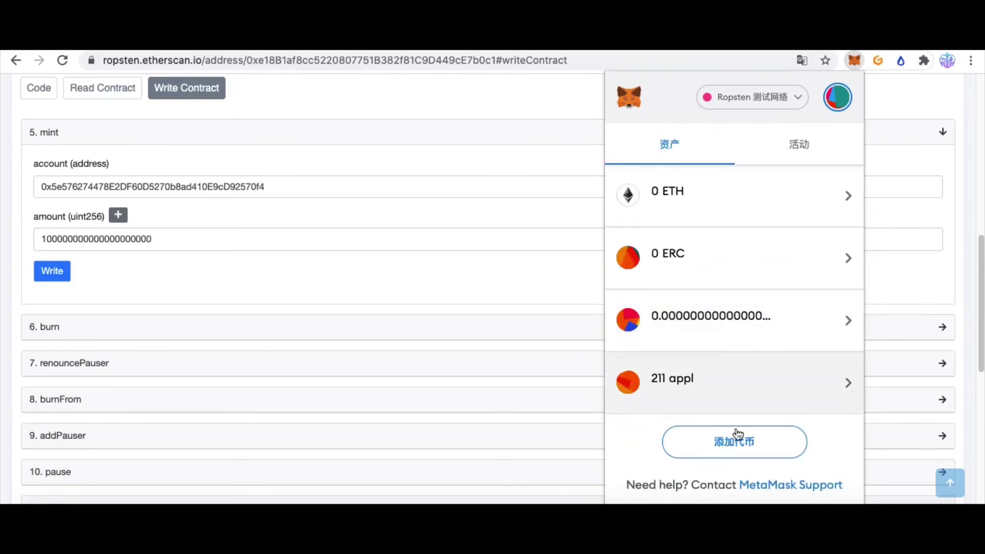
{"action": "left_click", "coordinate": [236, 254]}
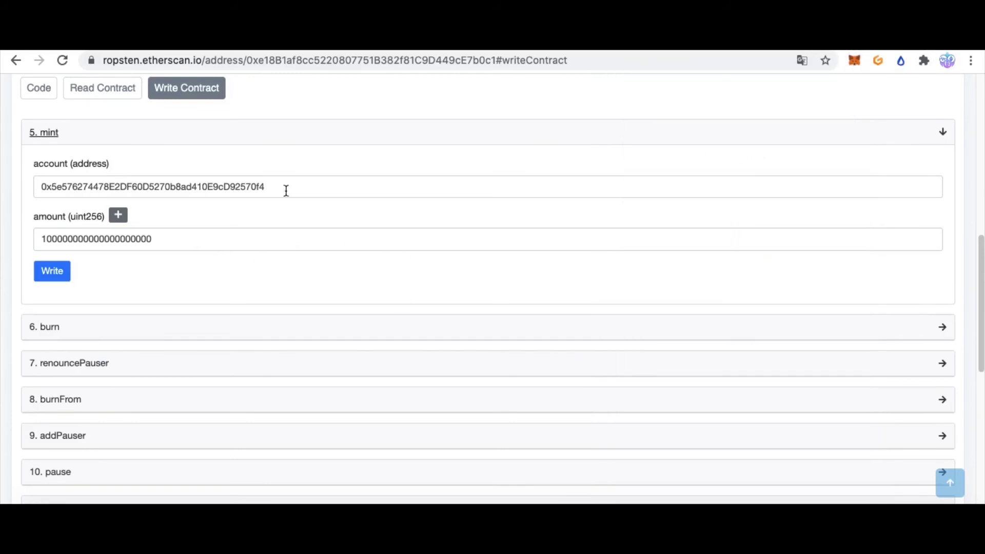
Fill the mint account field with Account 2's address and submit, getting the invalid-address error again
{"action": "left_click", "coordinate": [59, 189]}
{"action": "double_click", "coordinate": [286, 187]}
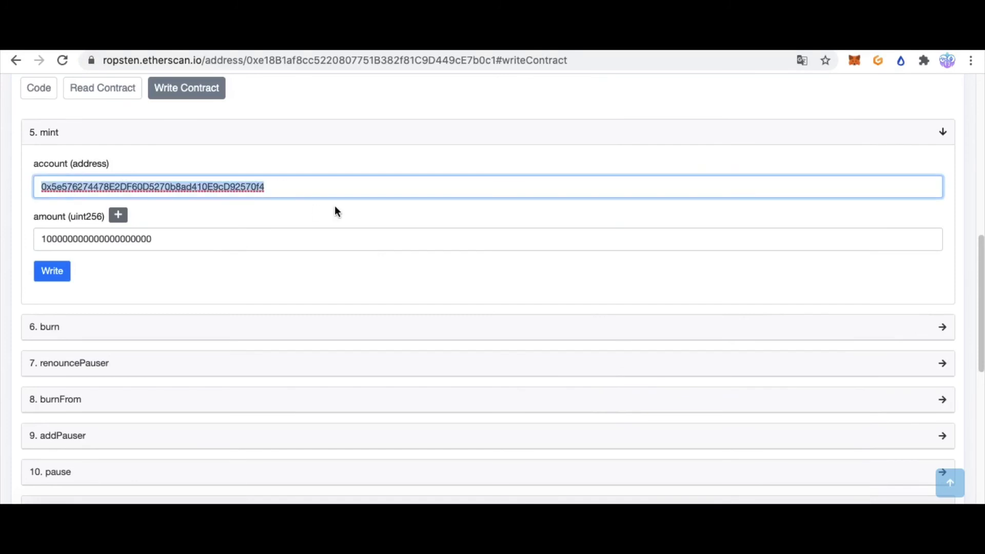
{"action": "key", "text": "Right"}
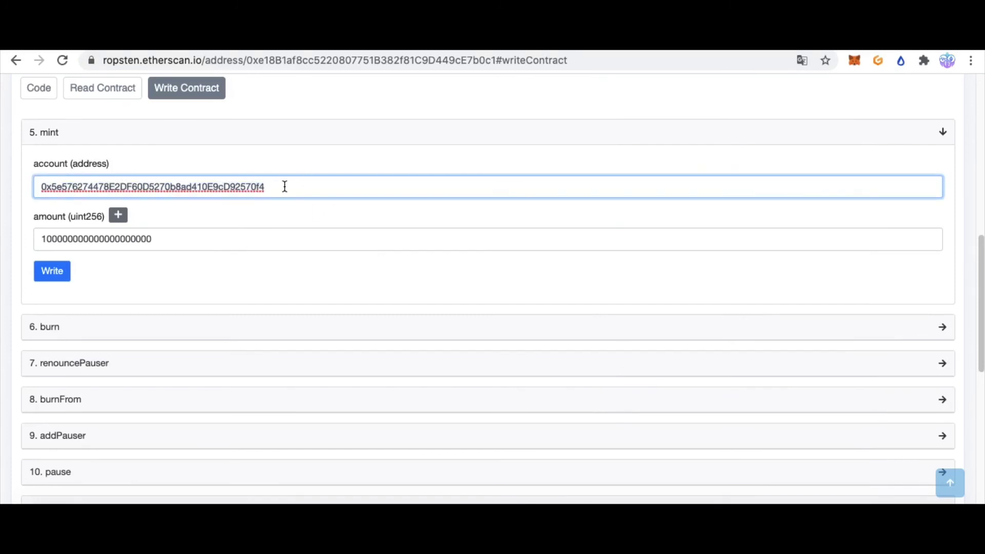
{"action": "left_click", "coordinate": [69, 271]}
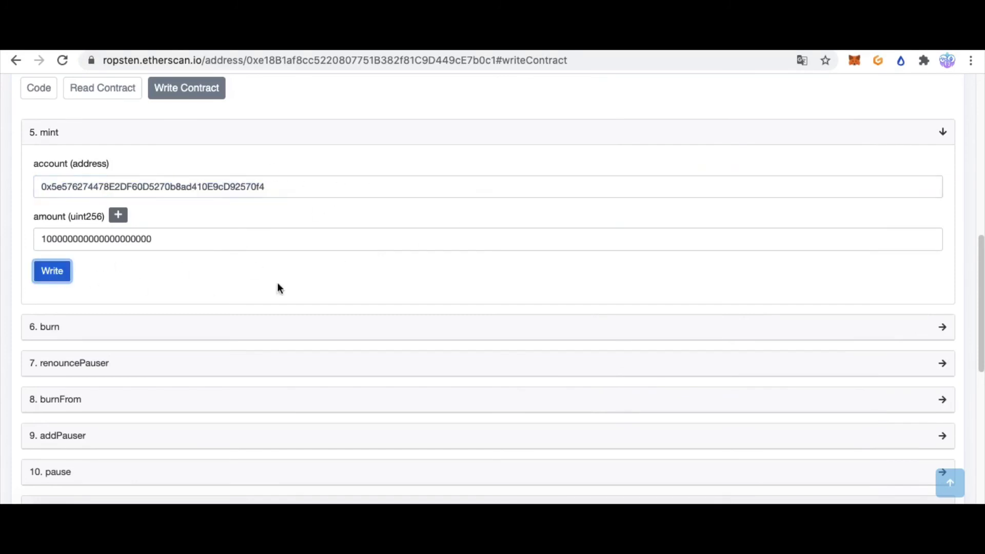
{"action": "mouse_move", "coordinate": [101, 272]}
{"action": "left_mouse_down"}
{"action": "mouse_move", "coordinate": [308, 272]}
{"action": "mouse_move", "coordinate": [90, 274]}
{"action": "left_mouse_up"}
{"action": "left_click", "coordinate": [290, 268]}
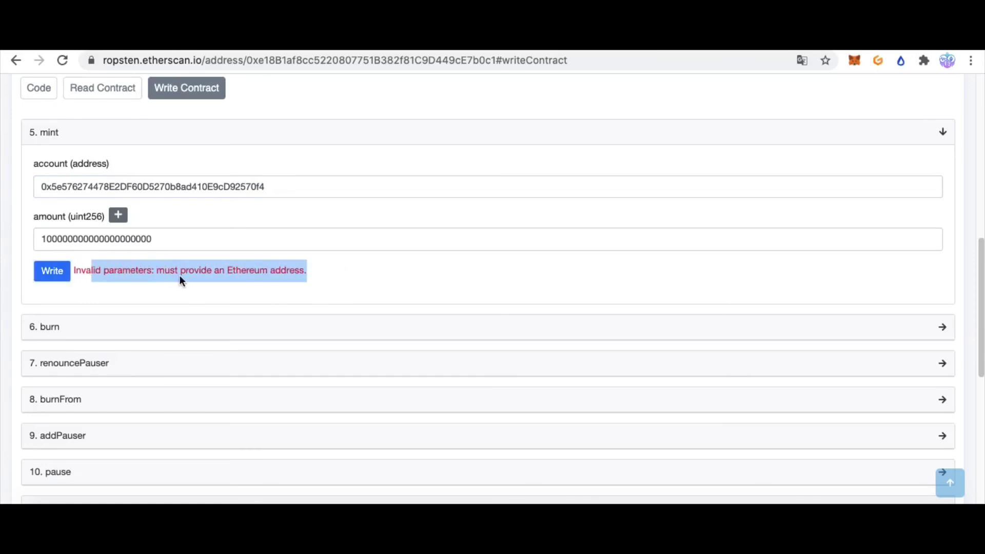
{"action": "left_click", "coordinate": [181, 276]}
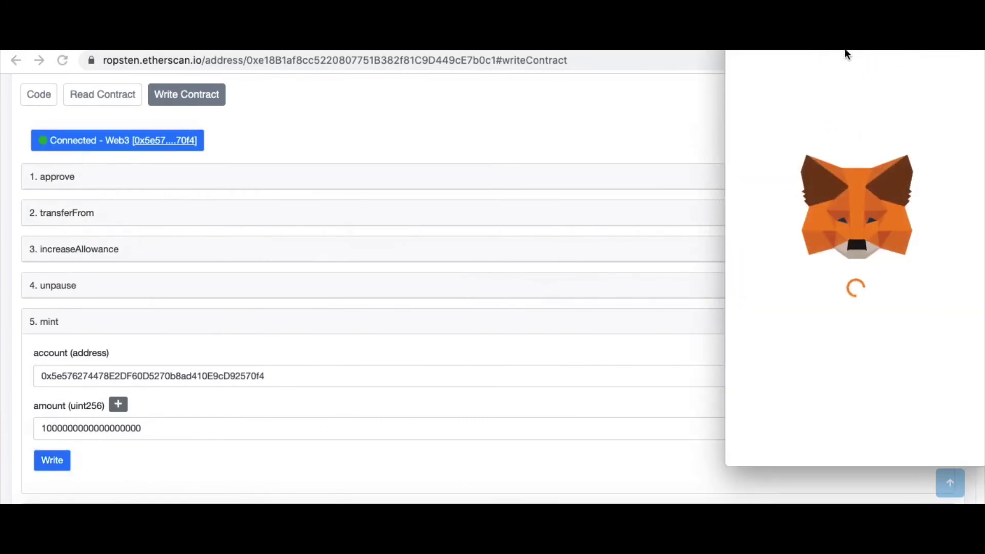
Reject Account 2's mint for insufficient gas ETH and check its 0 ETH balance in MetaMask
{"action": "scroll", "coordinate": [861, 387], "scroll_direction": "down", "scroll_amount": 1}
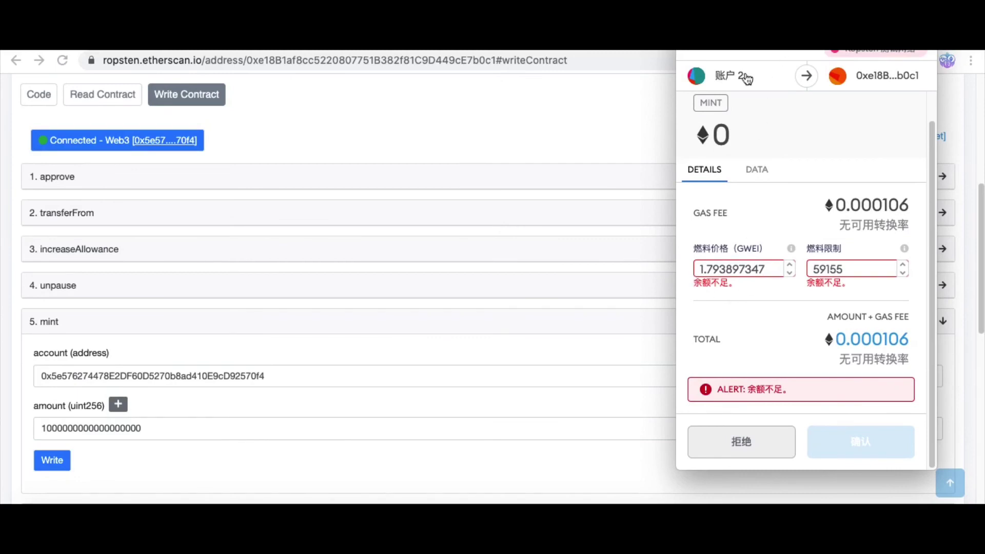
{"action": "left_click", "coordinate": [740, 441]}
{"action": "left_click", "coordinate": [855, 60]}
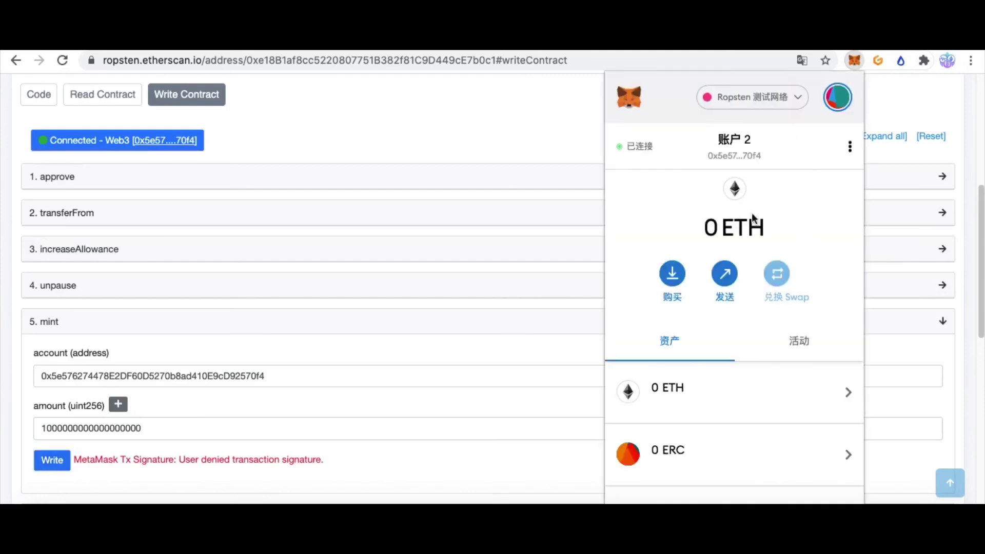
{"action": "left_click_drag", "start_coordinate": [707, 230], "coordinate": [788, 232]}
Switch MetaMask between Account 1 and Account 2, settling on Account 1
{"action": "left_click", "coordinate": [788, 233]}
{"action": "left_click", "coordinate": [837, 105]}
{"action": "left_click", "coordinate": [758, 205]}
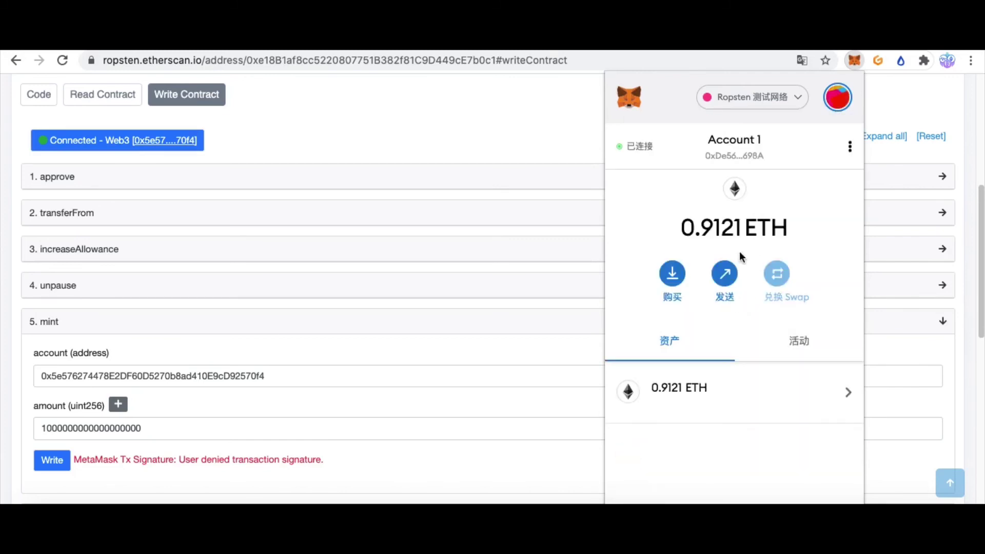
{"action": "left_click", "coordinate": [837, 98]}
{"action": "left_click", "coordinate": [759, 247]}
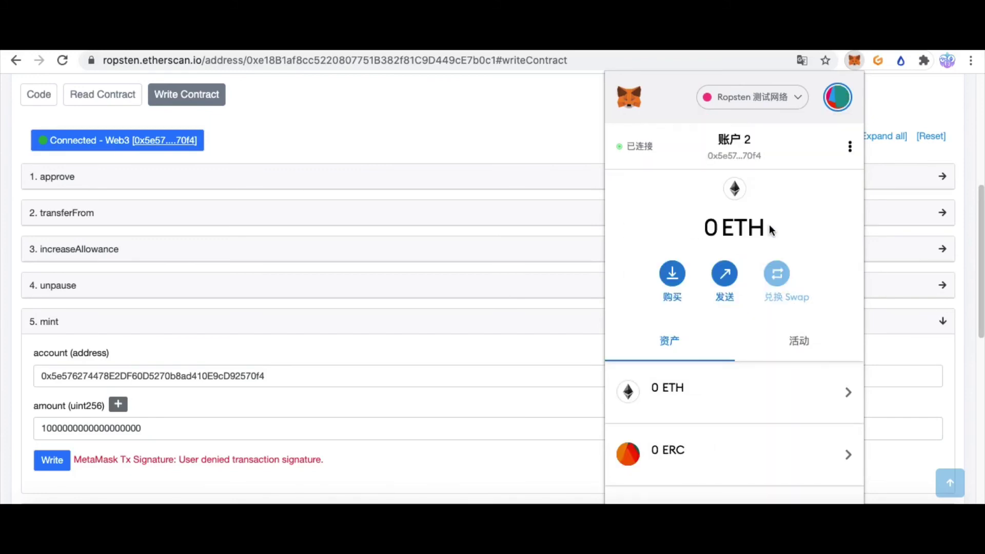
{"action": "left_click", "coordinate": [837, 97]}
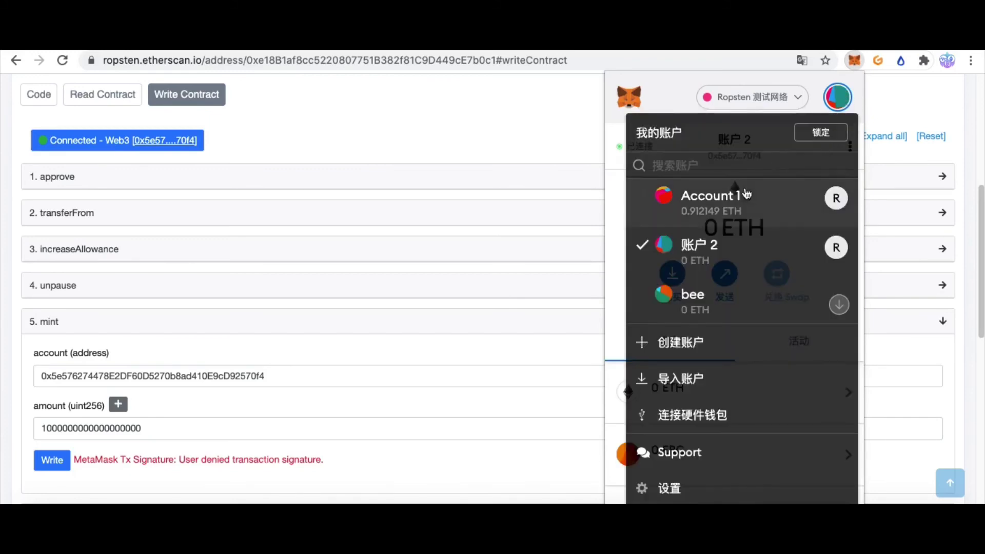
{"action": "left_click", "coordinate": [746, 195]}
Send 0.2 ETH from Account 1 to Account 2, then switch back to Account 2
{"action": "left_click", "coordinate": [724, 273]}
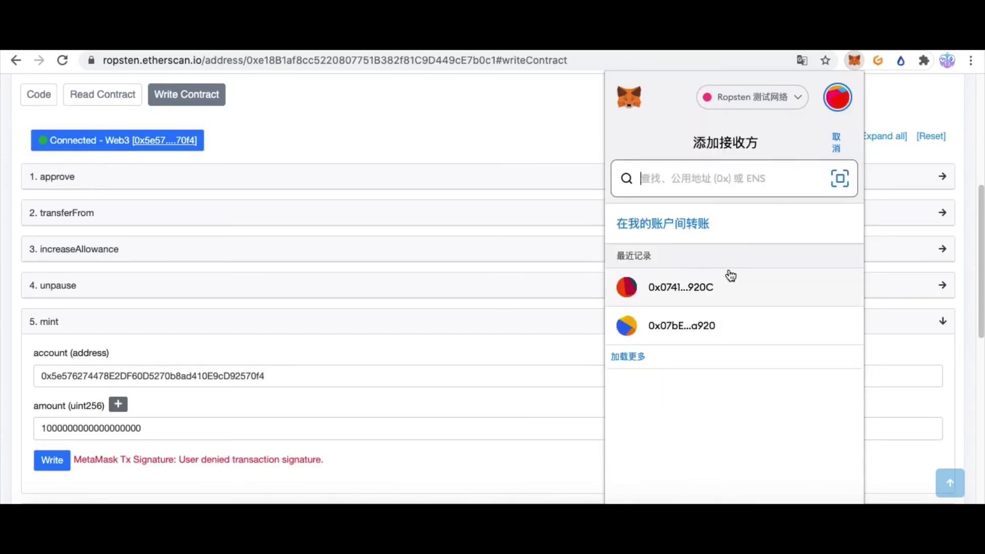
{"action": "left_click", "coordinate": [730, 276]}
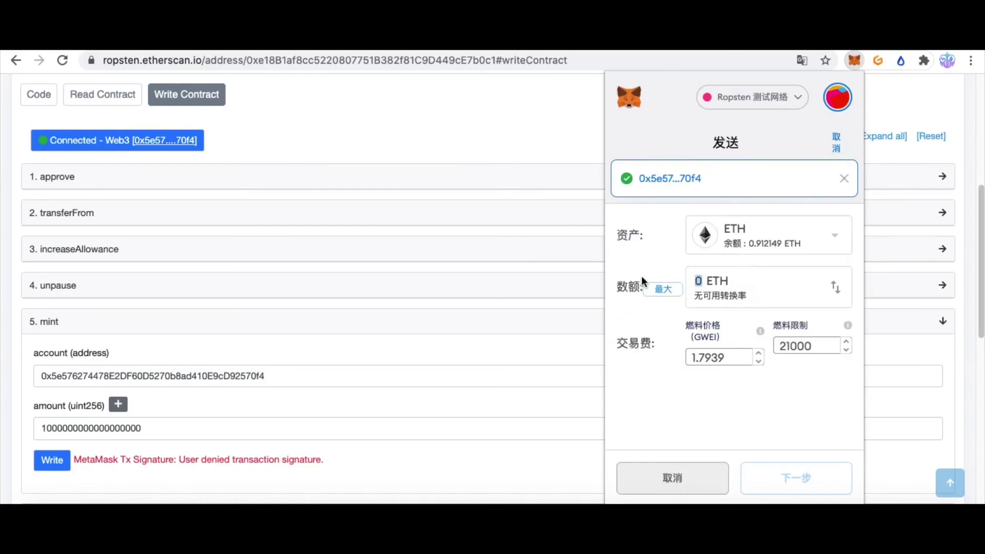
{"action": "type", "text": ".2"}
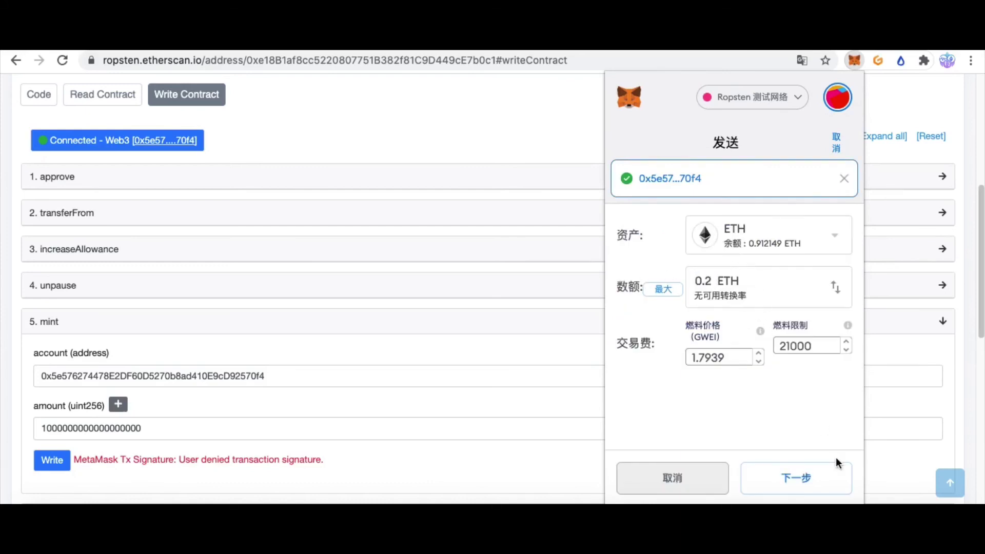
{"action": "left_click", "coordinate": [818, 478]}
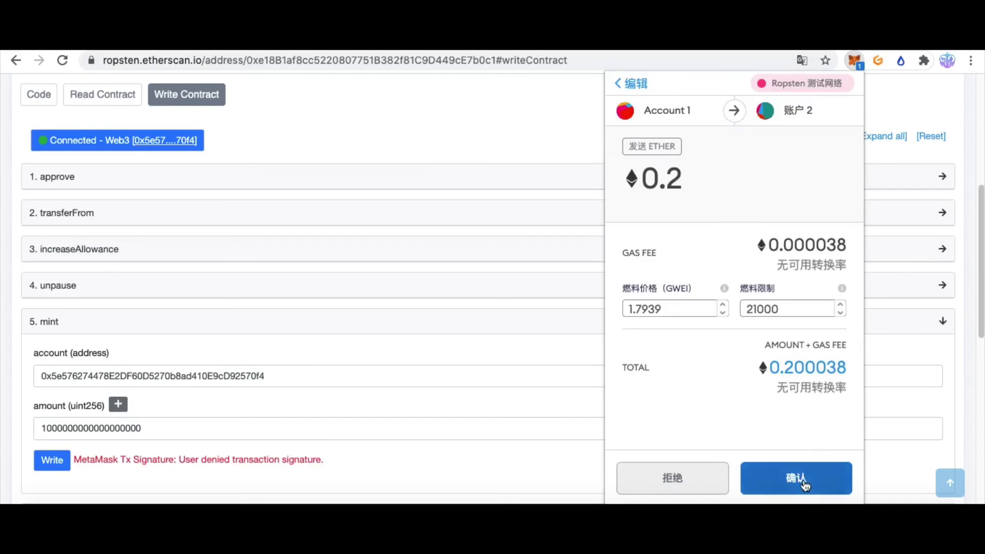
{"action": "left_click", "coordinate": [804, 486]}
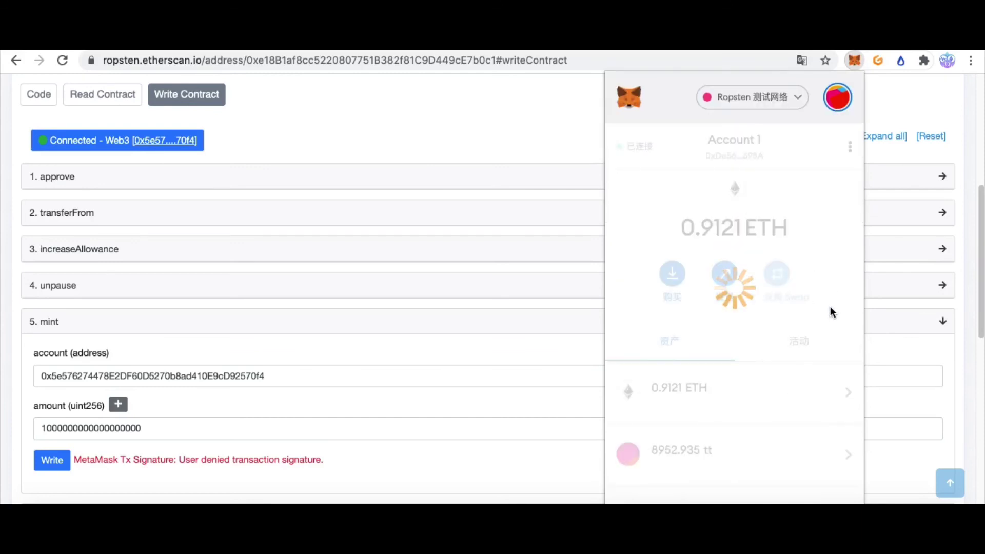
{"action": "left_click", "coordinate": [841, 102]}
{"action": "left_click", "coordinate": [790, 243]}
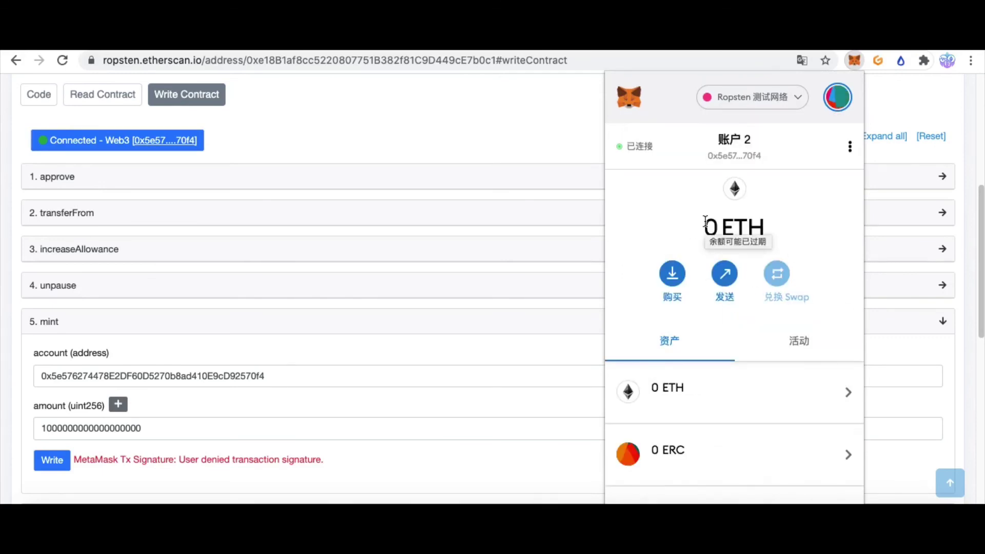
{"action": "left_click", "coordinate": [848, 57]}
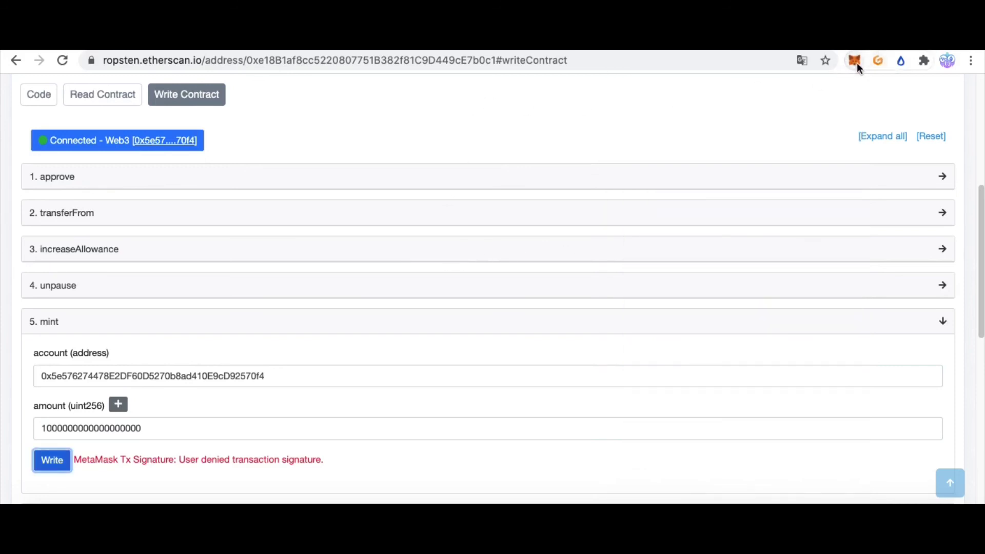
{"action": "left_click", "coordinate": [855, 62]}
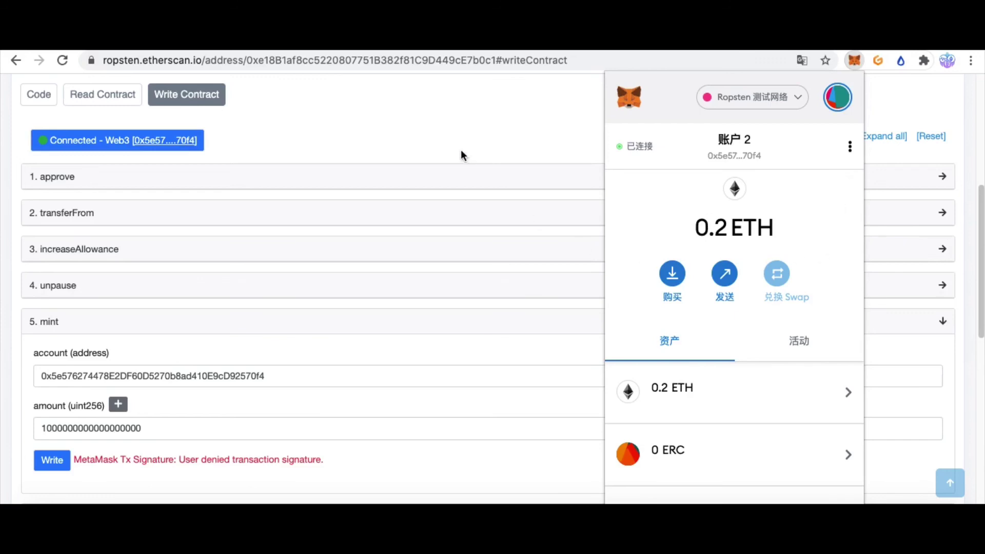
{"action": "left_click", "coordinate": [515, 124]}
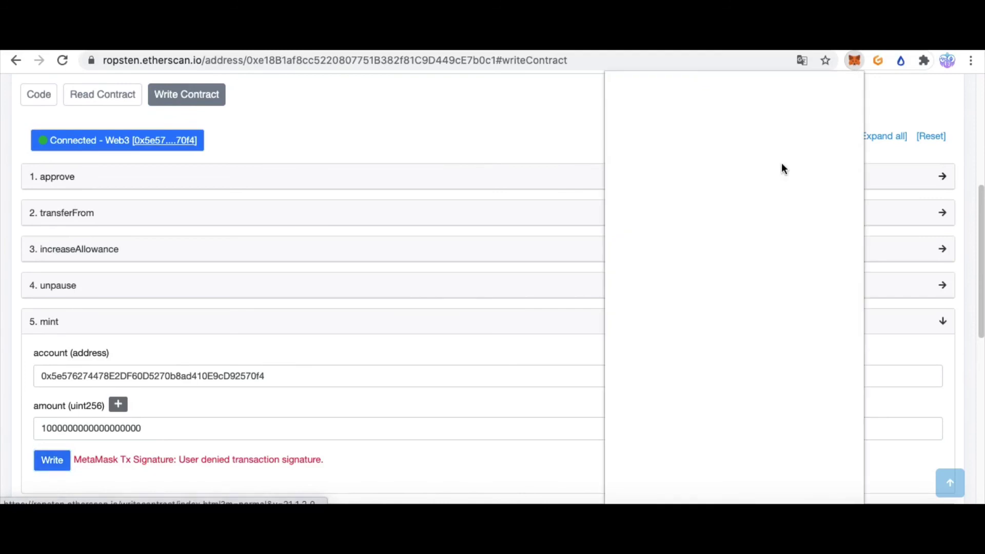
{"action": "left_click", "coordinate": [515, 121]}
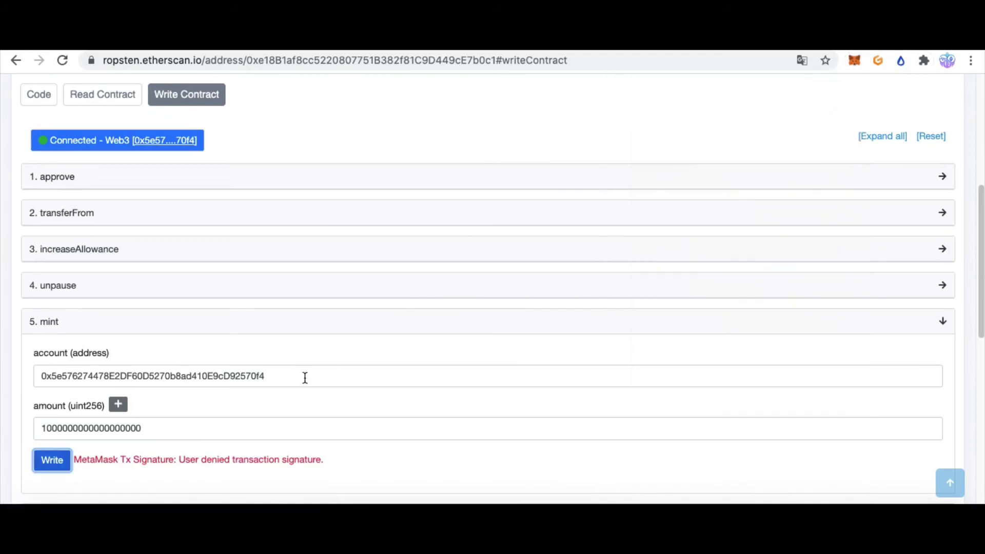
{"action": "left_click_drag", "start_coordinate": [289, 385], "coordinate": [1, 360]}
{"action": "left_click", "coordinate": [122, 433]}
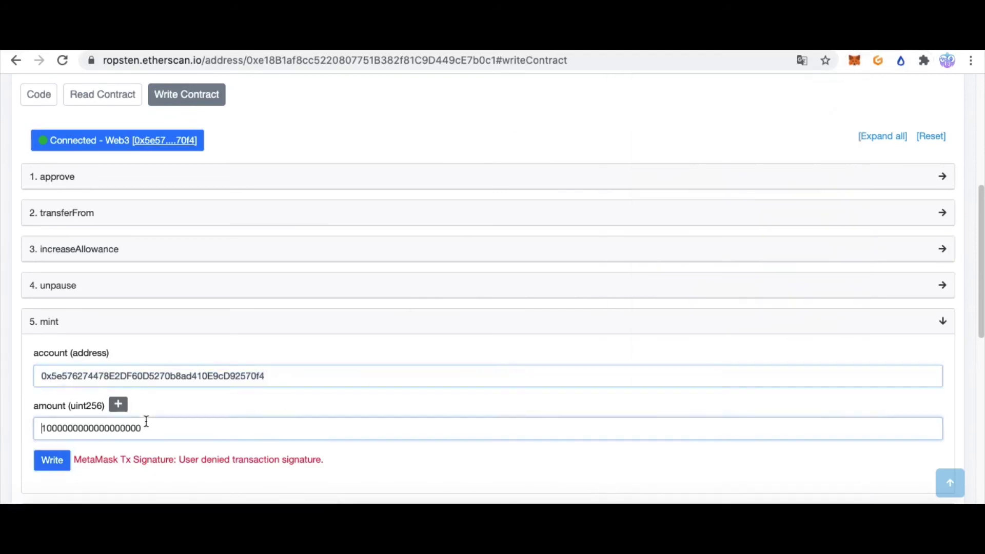
{"action": "left_click", "coordinate": [51, 460]}
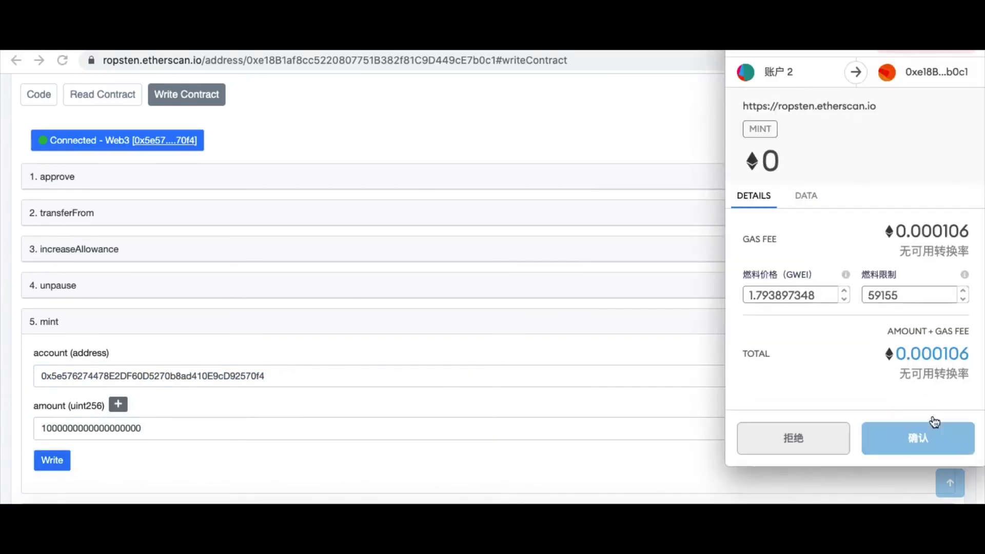
{"action": "left_click", "coordinate": [917, 438]}
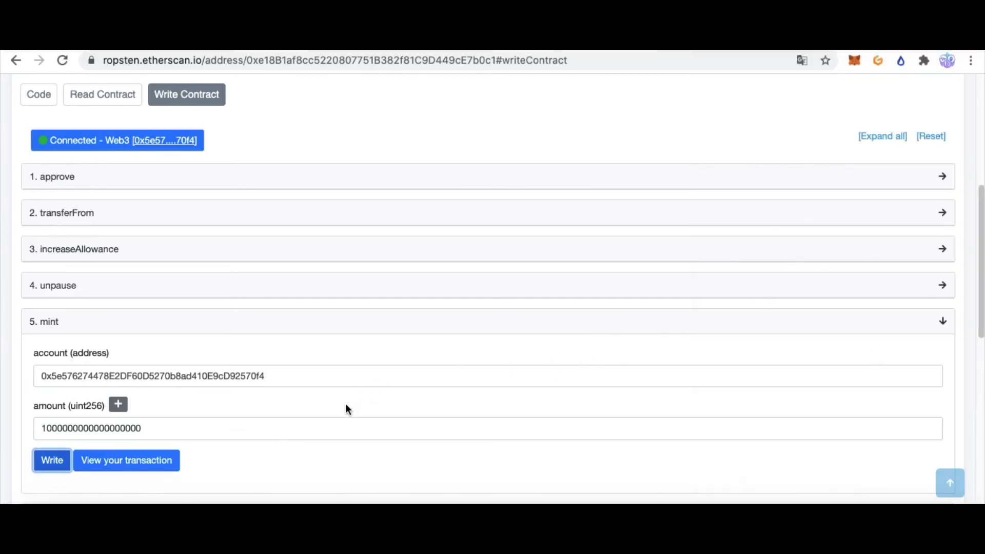
{"action": "left_click", "coordinate": [135, 460]}
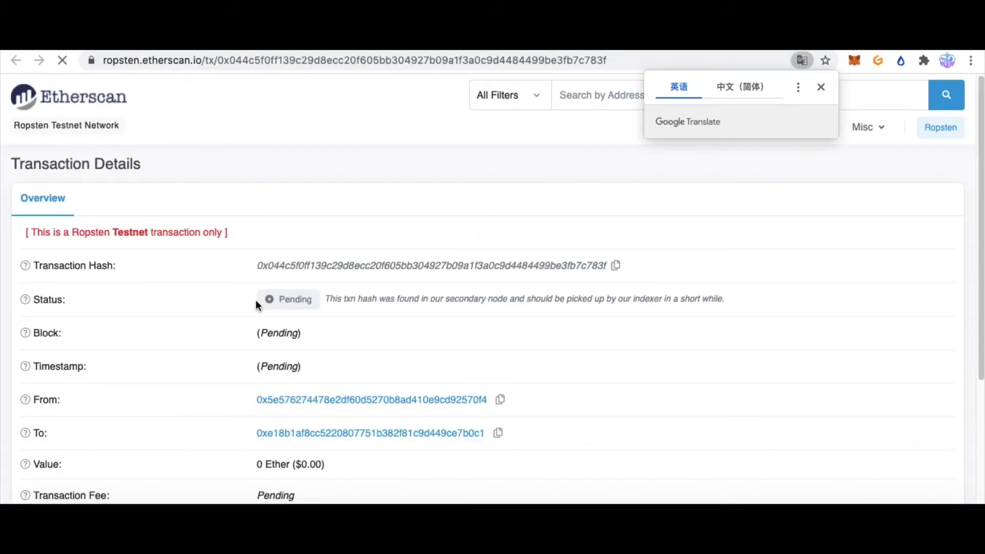
Reload the transaction page until the mint shows Success in block 10516695, then bring up MetaMask
{"action": "left_click_drag", "start_coordinate": [256, 300], "coordinate": [351, 302]}
{"action": "left_click", "coordinate": [413, 294]}
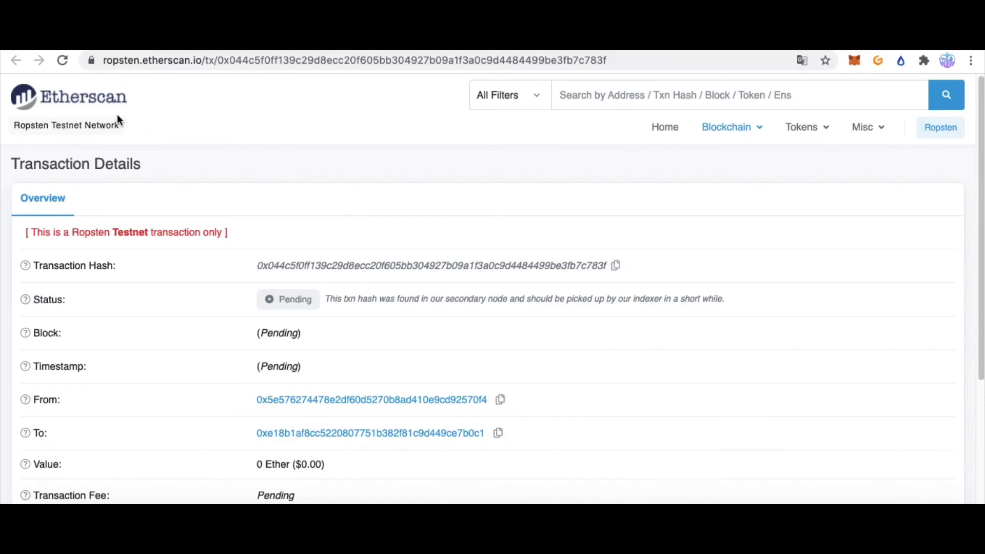
{"action": "left_click", "coordinate": [63, 61]}
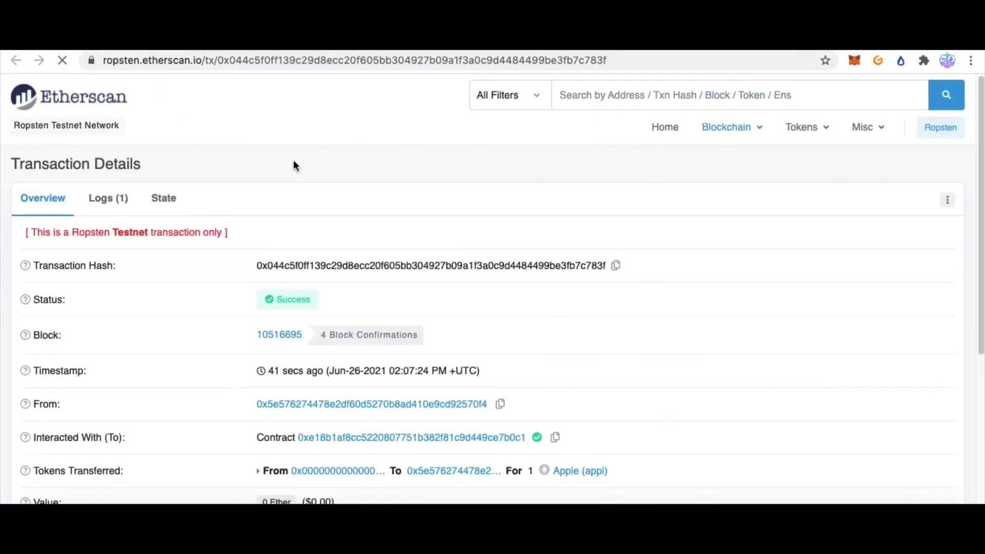
{"action": "left_click", "coordinate": [384, 263]}
{"action": "left_click_drag", "start_coordinate": [286, 266], "coordinate": [426, 266]}
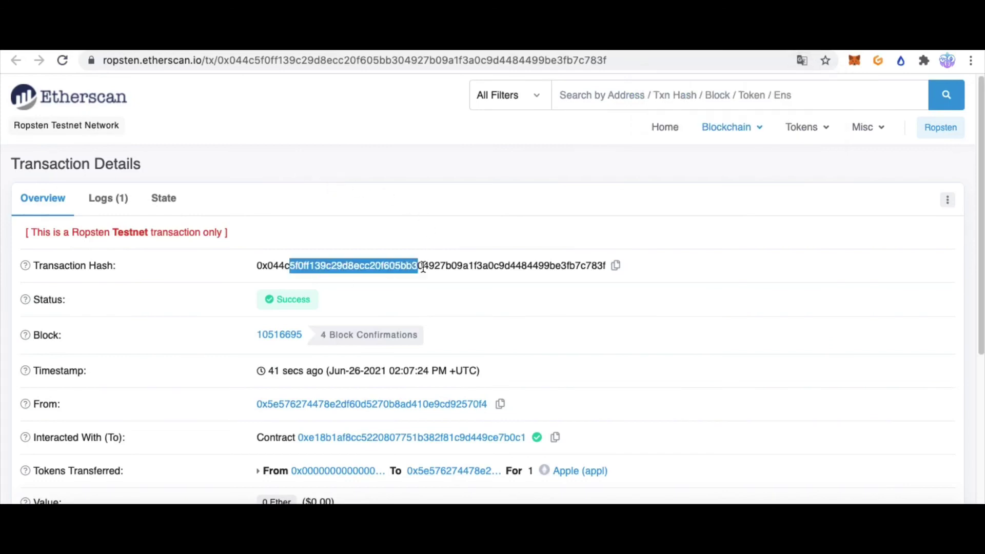
{"action": "left_click_drag", "start_coordinate": [276, 299], "coordinate": [422, 306]}
{"action": "left_click", "coordinate": [422, 311]}
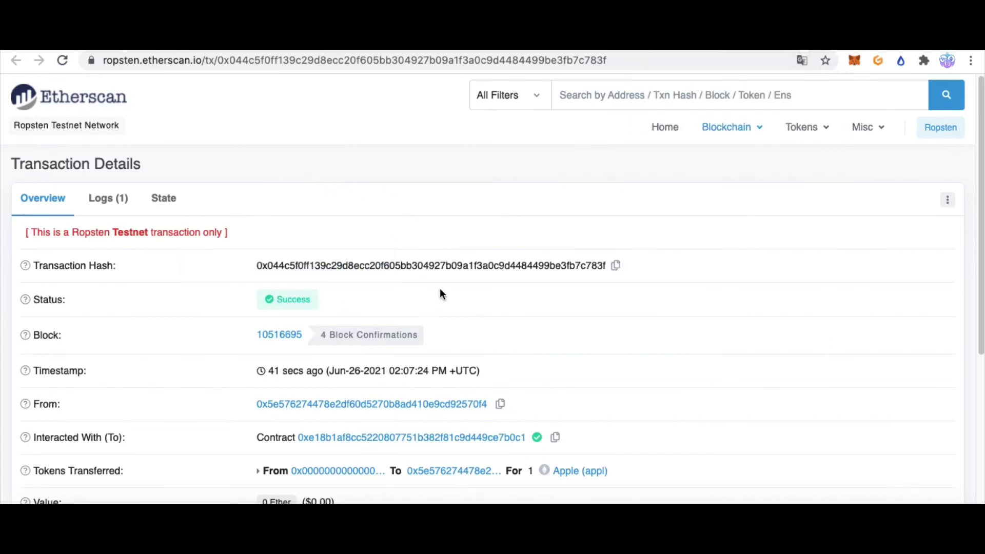
{"action": "left_click", "coordinate": [852, 63]}
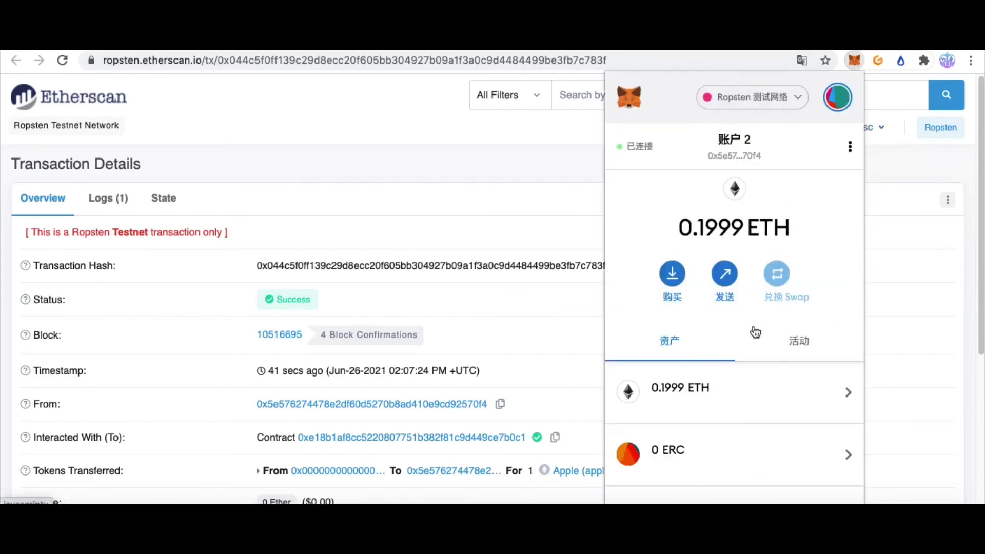
Open the appl token in MetaMask to confirm Account 2 holds 212 appl, then close the wallet
{"action": "scroll", "coordinate": [752, 354], "scroll_direction": "down", "scroll_amount": 5}
{"action": "left_click", "coordinate": [665, 389]}
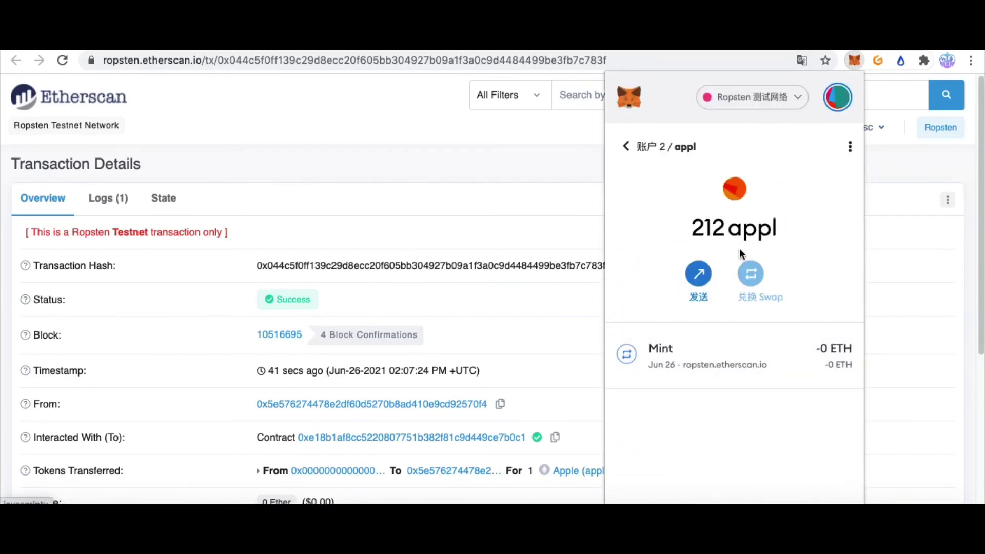
{"action": "left_click_drag", "start_coordinate": [723, 230], "coordinate": [712, 231]}
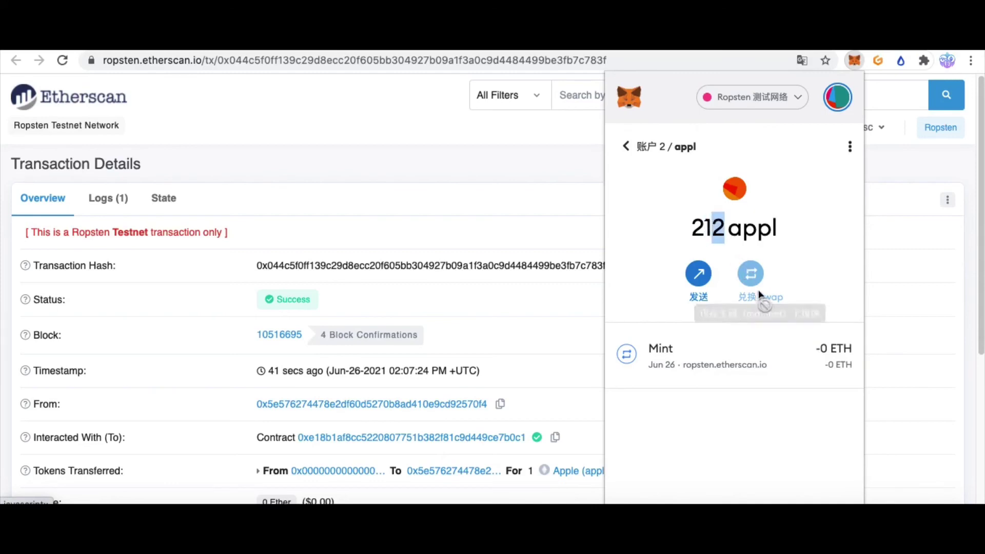
{"action": "left_click", "coordinate": [767, 237]}
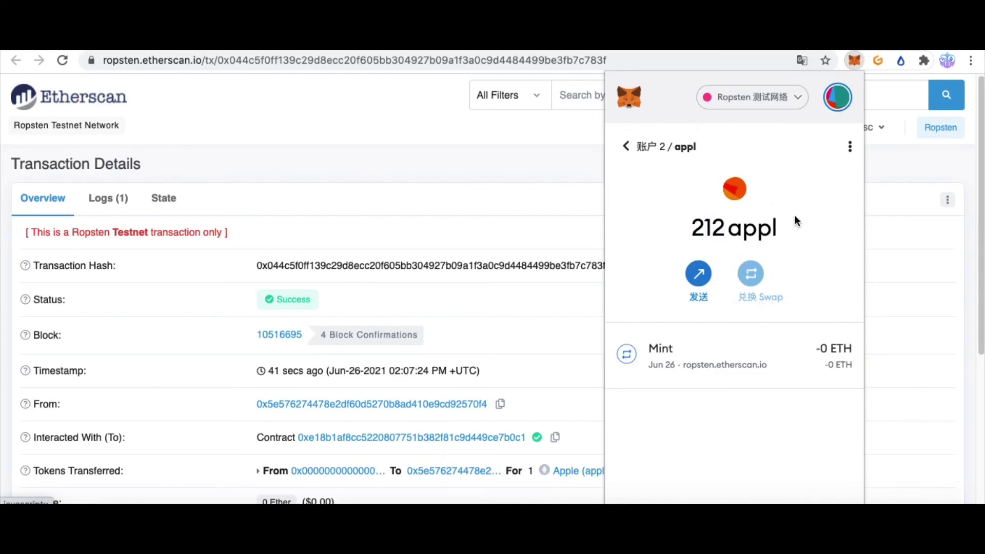
{"action": "left_click", "coordinate": [476, 174]}
{"action": "mouse_move", "coordinate": [728, 134]}
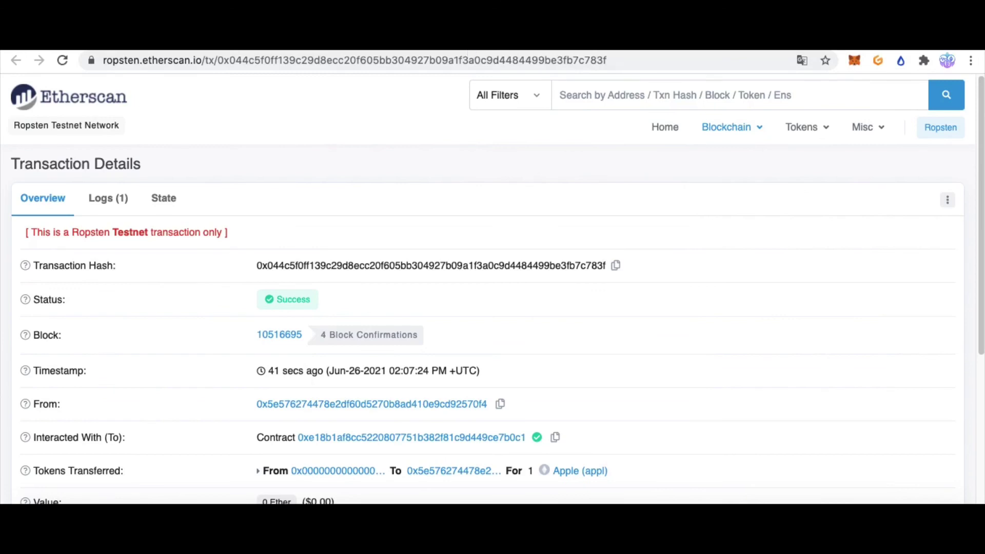
Return to the Write Contract page and collapse the mint form
{"action": "key", "text": "ctrl+w"}
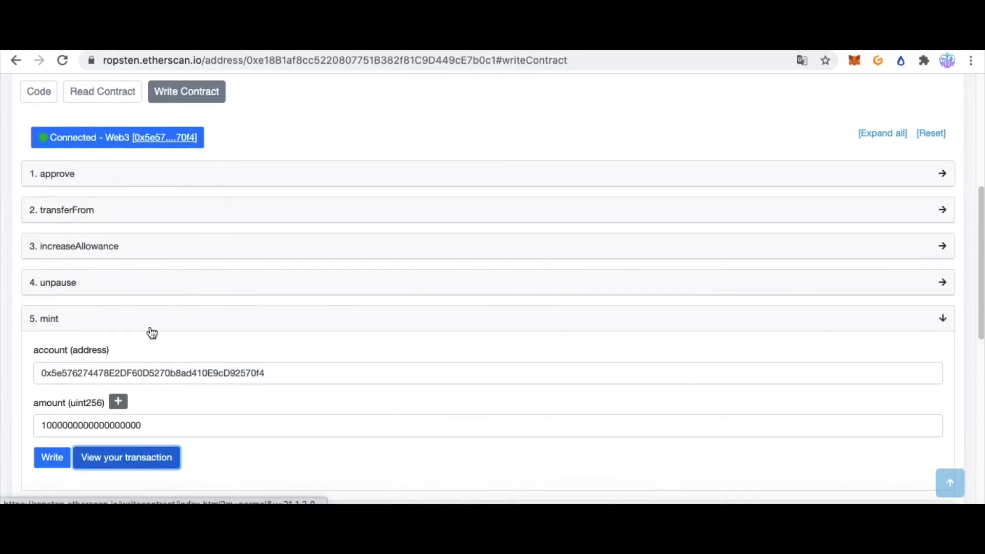
{"action": "left_click", "coordinate": [147, 323]}
{"action": "scroll", "coordinate": [154, 328], "scroll_direction": "down", "scroll_amount": 2}
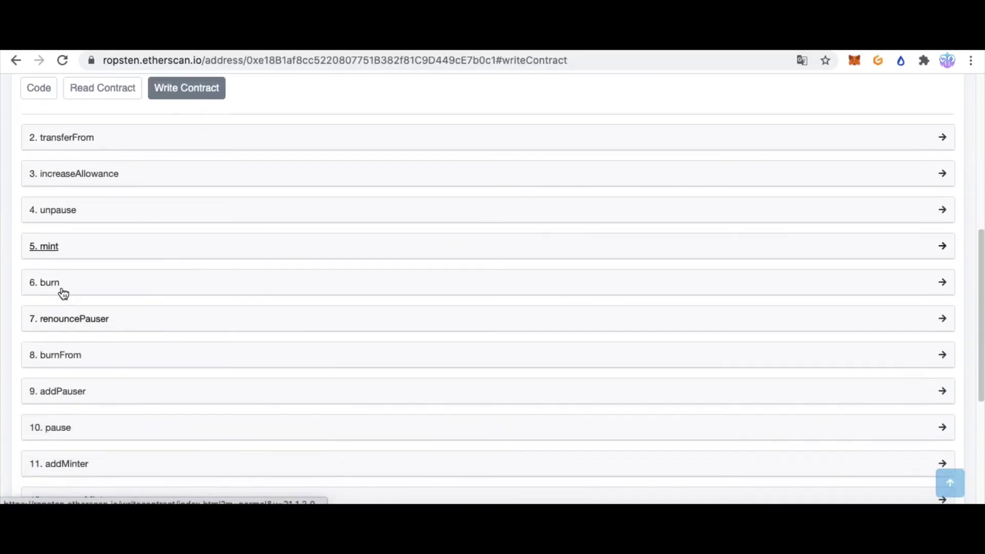
{"action": "scroll", "coordinate": [77, 330], "scroll_direction": "down", "scroll_amount": 1}
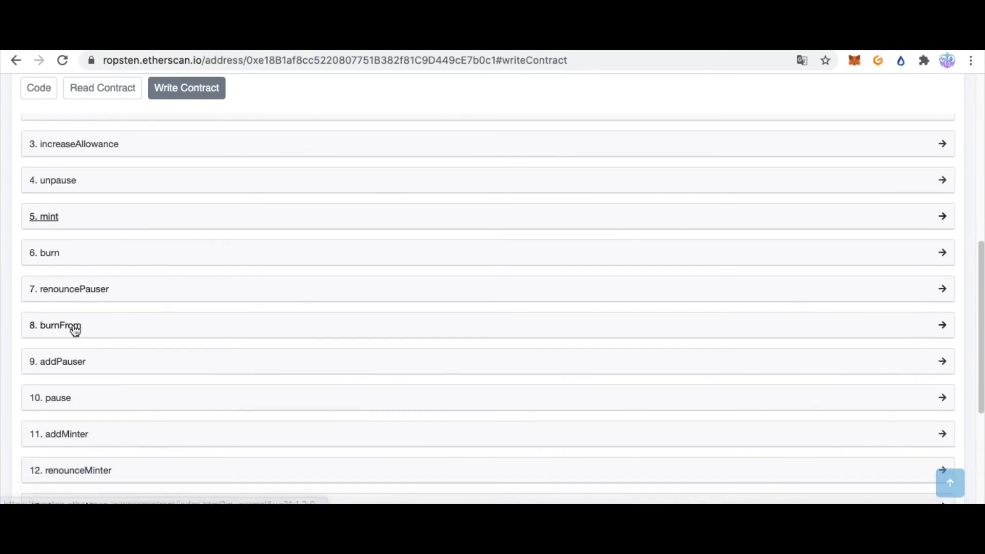
{"action": "scroll", "coordinate": [77, 333], "scroll_direction": "down", "scroll_amount": 3}
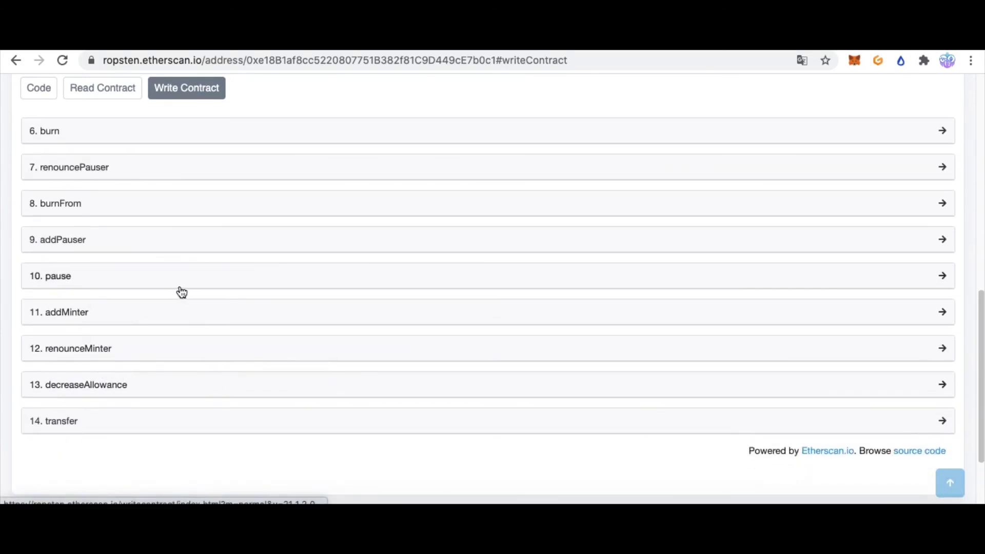
{"action": "scroll", "coordinate": [174, 287], "scroll_direction": "up", "scroll_amount": 5}
Expand the burn function so its amount form is ready
{"action": "left_click", "coordinate": [103, 359]}
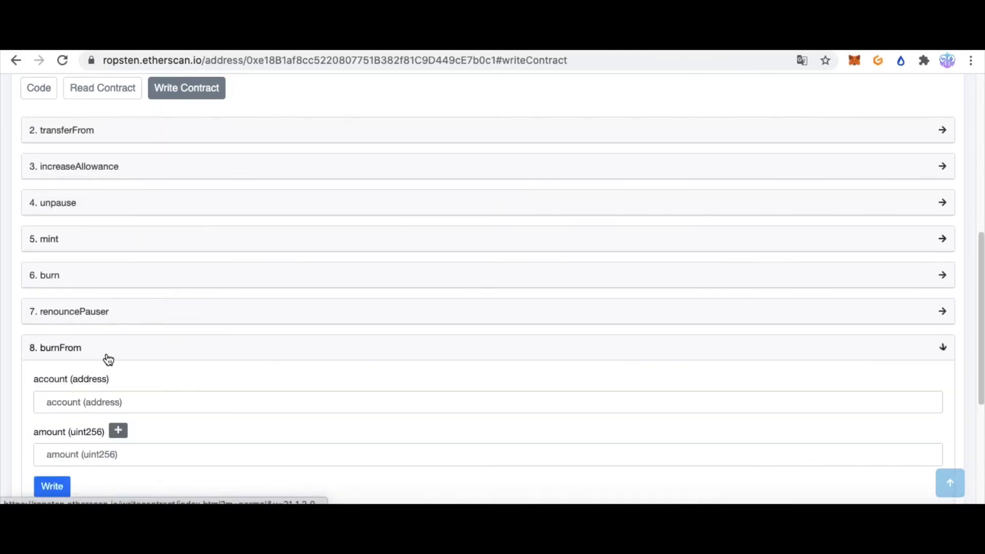
{"action": "left_click", "coordinate": [112, 349]}
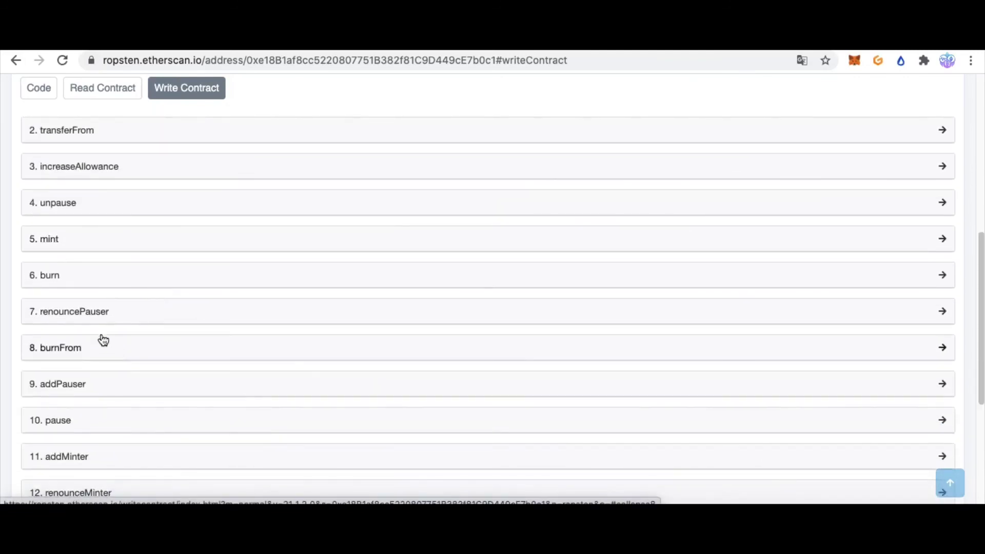
{"action": "left_click", "coordinate": [87, 282]}
{"action": "scroll", "coordinate": [106, 275], "scroll_direction": "up", "scroll_amount": 1}
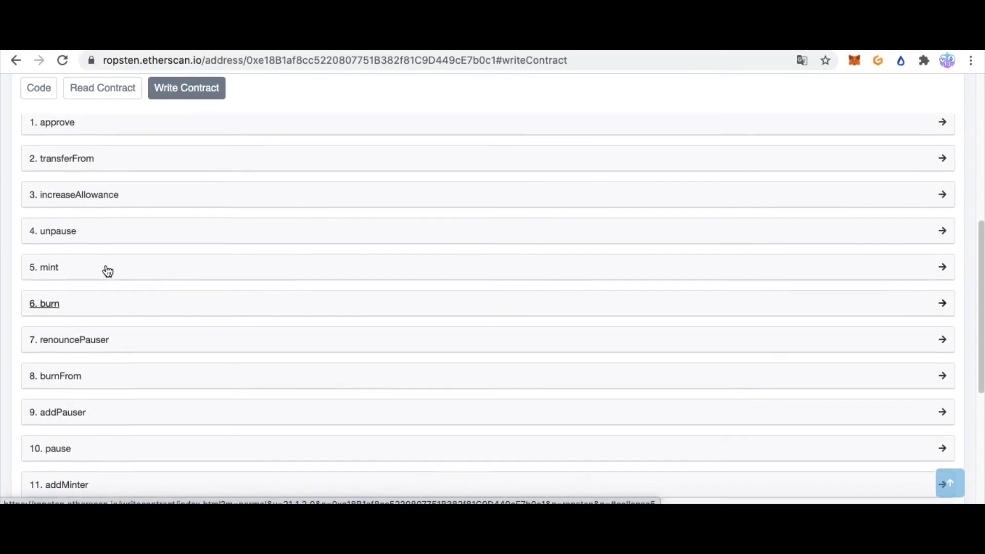
{"action": "scroll", "coordinate": [108, 187], "scroll_direction": "up", "scroll_amount": 1}
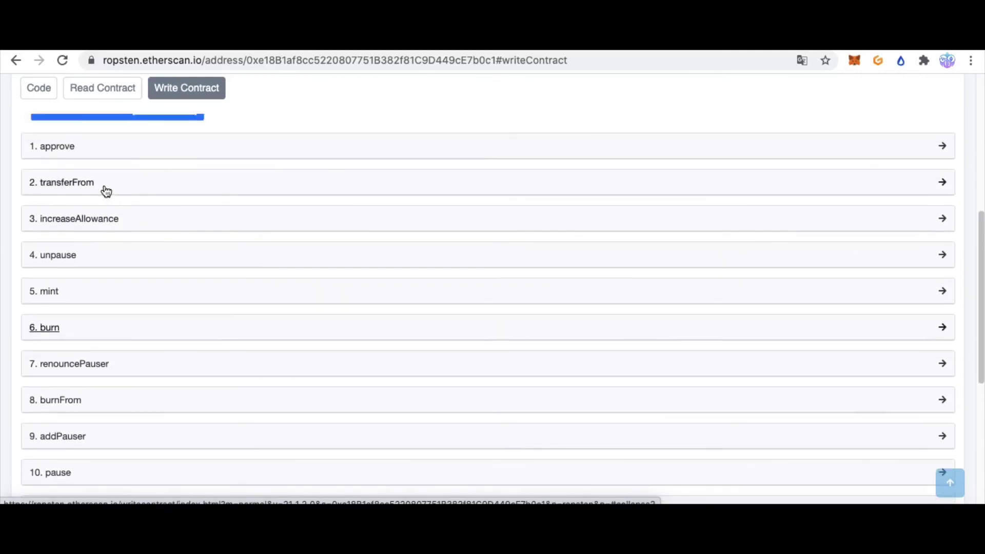
{"action": "left_click", "coordinate": [82, 331]}
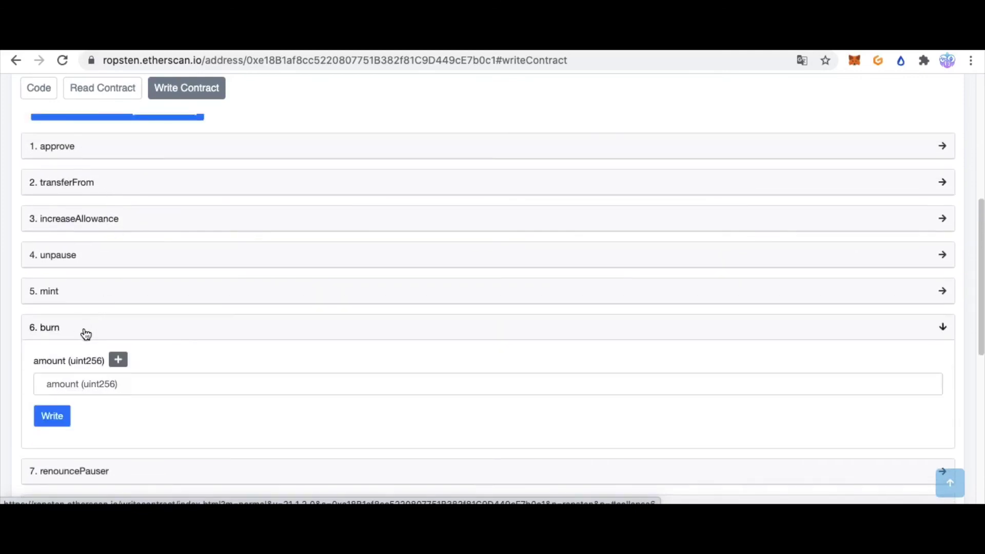